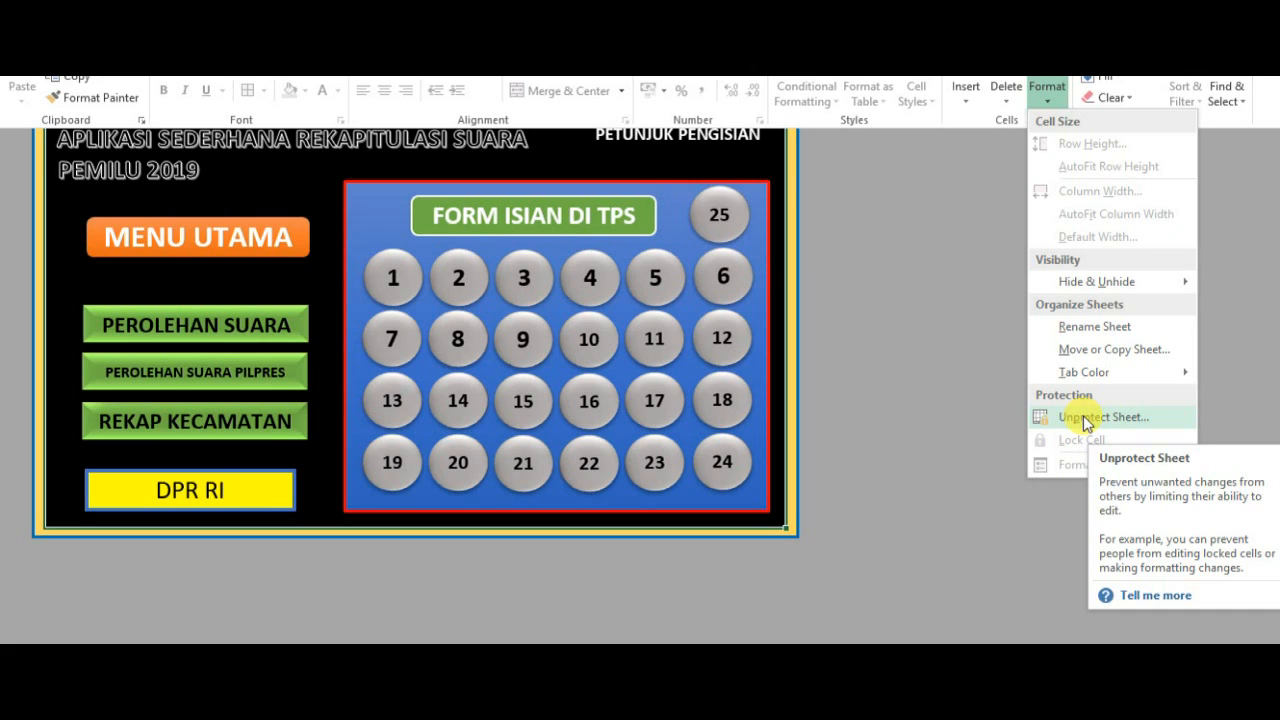
- Unprotect the main menu sheet and protect it again without a password, allowing users only to select unlocked cells
left_click(1083, 416)
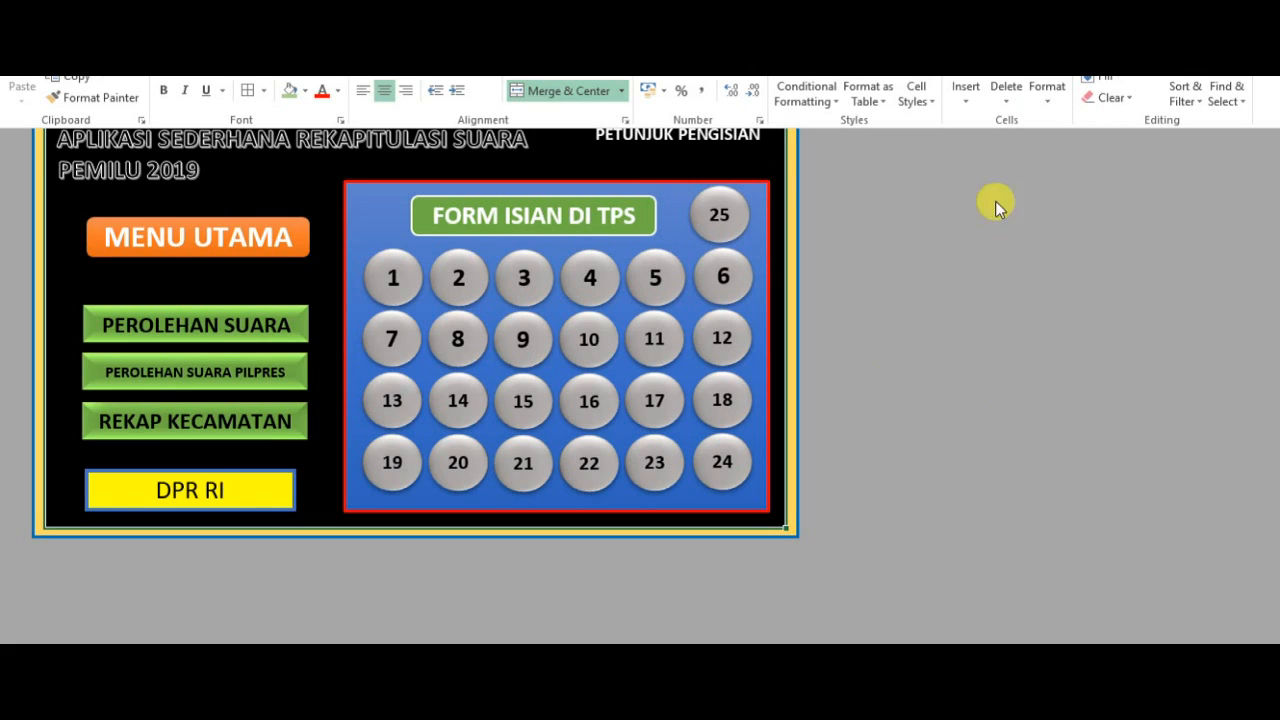
left_click(1047, 94)
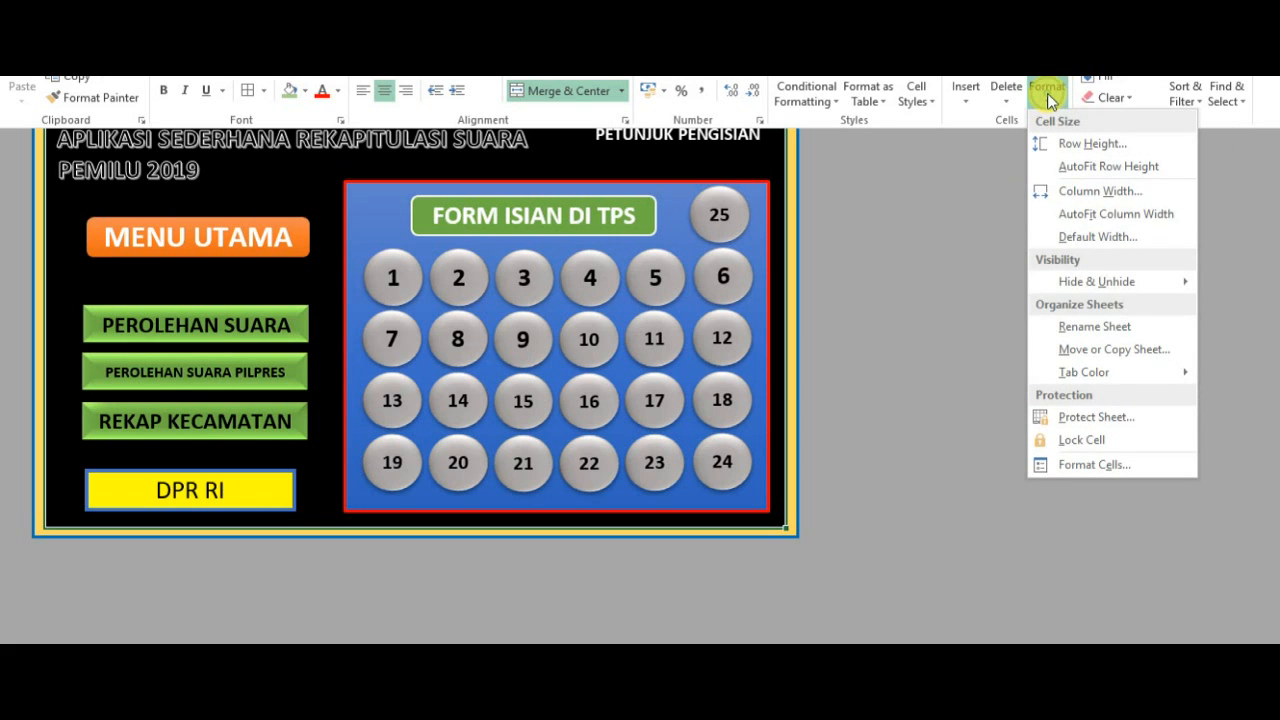
left_click(1107, 416)
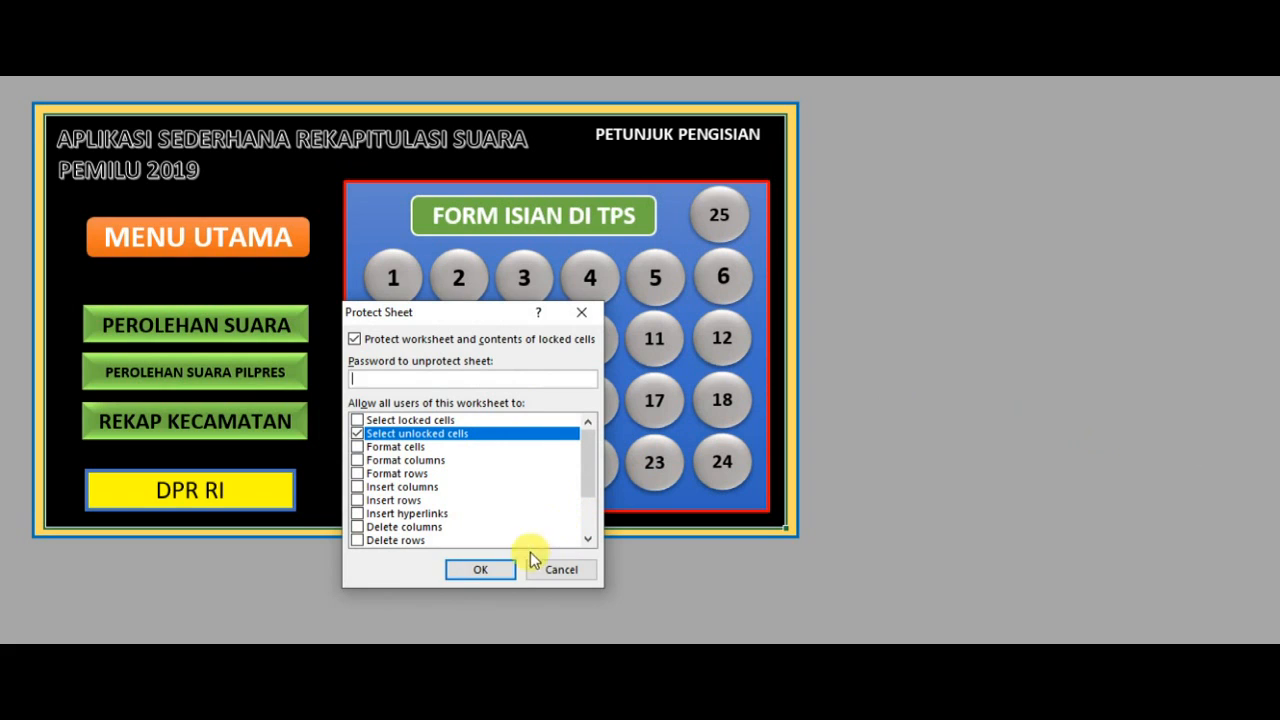
left_click(503, 575)
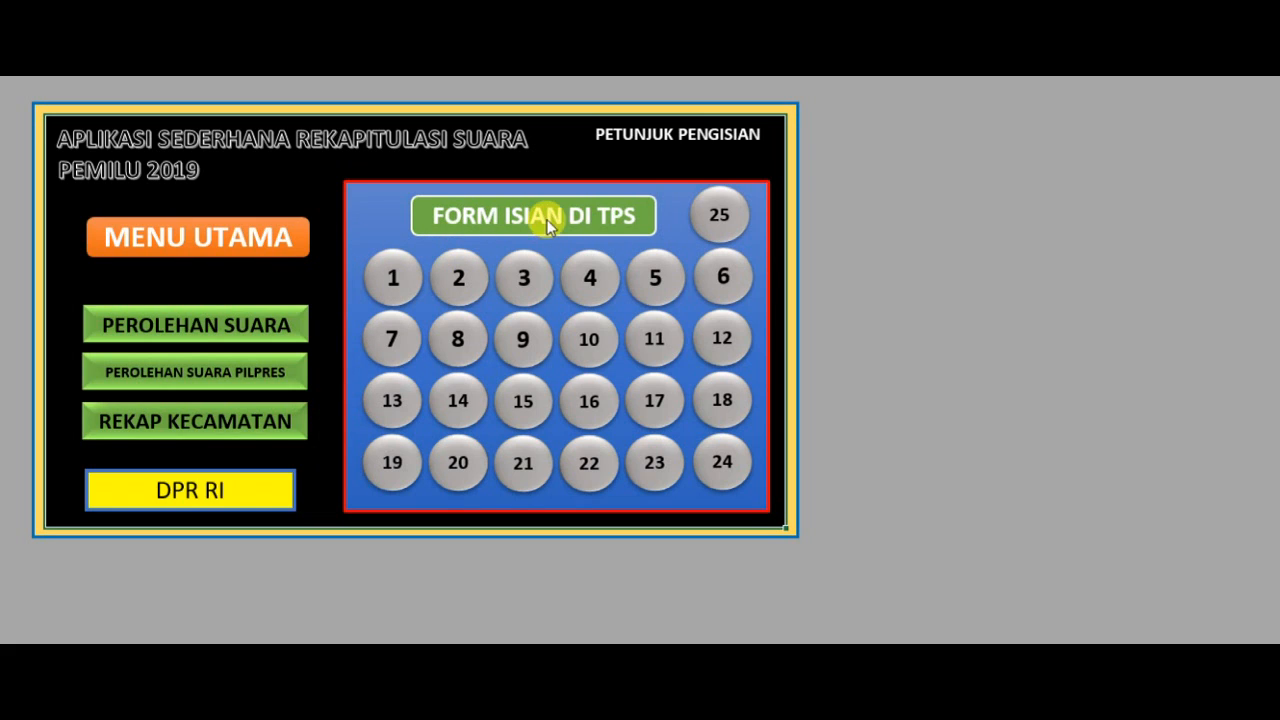
- Open TPS entry form 1 and highlight the rows for individual polling stations, including TPS 2 and TPS 4
left_click(400, 280)
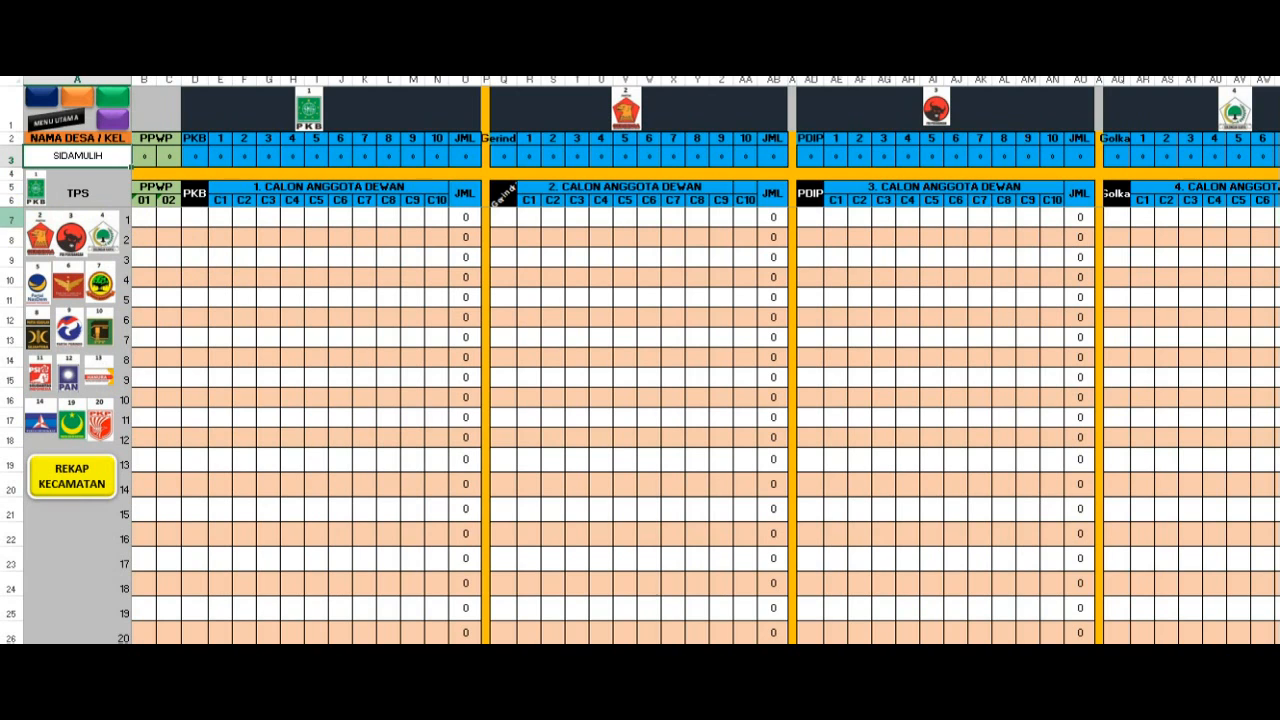
left_click(11, 219)
left_click(11, 238)
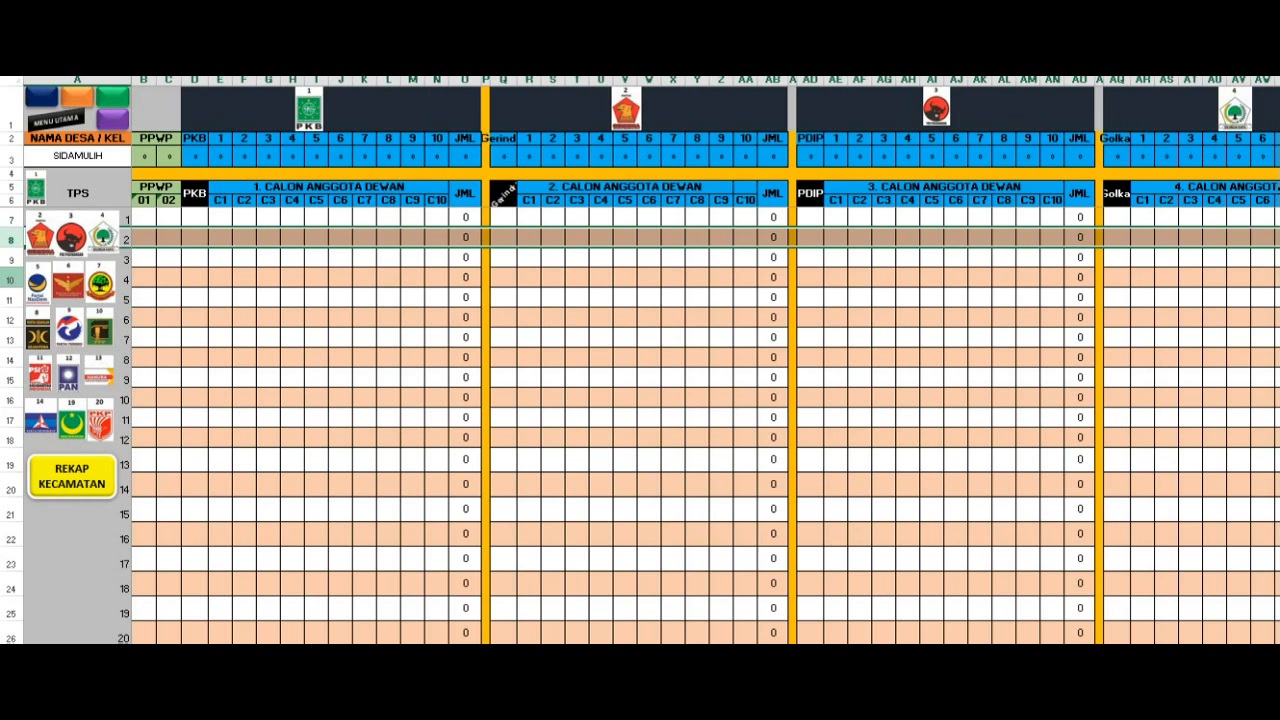
left_click(11, 279)
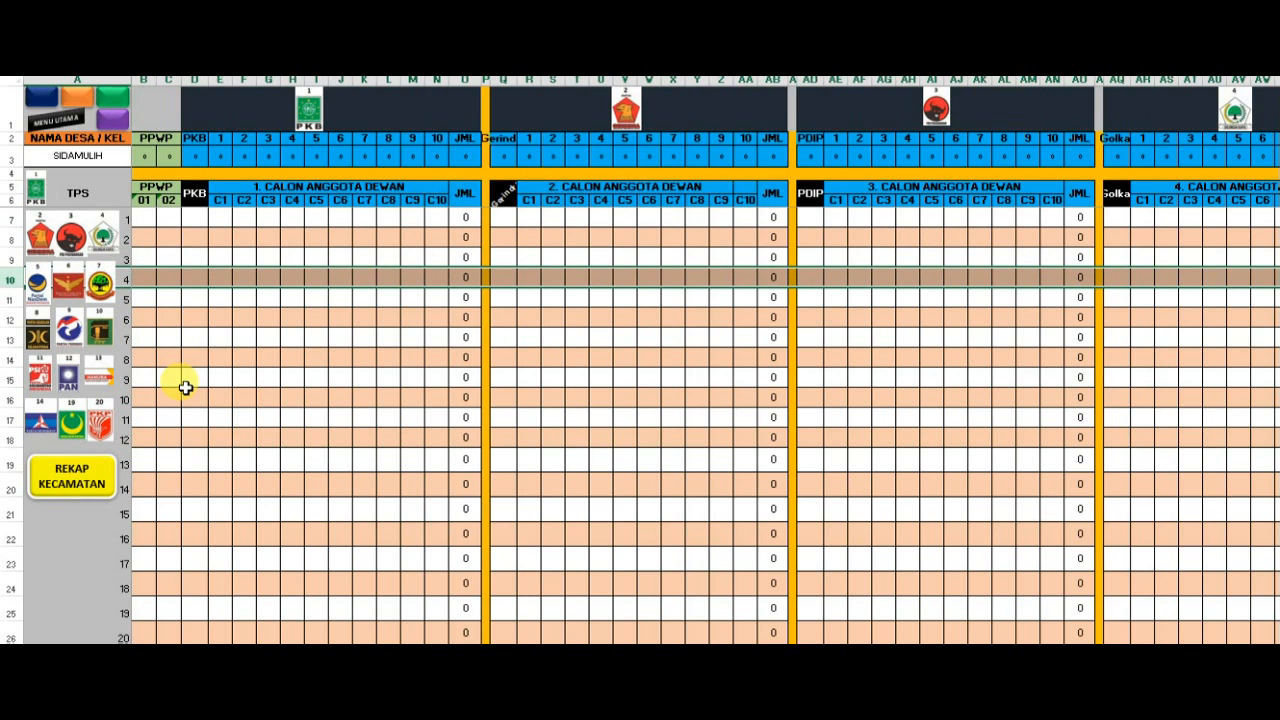
- Examine the form's polling station rows down to TPS 44 and back up to TPS 1
scroll(185, 388, "down", 6)
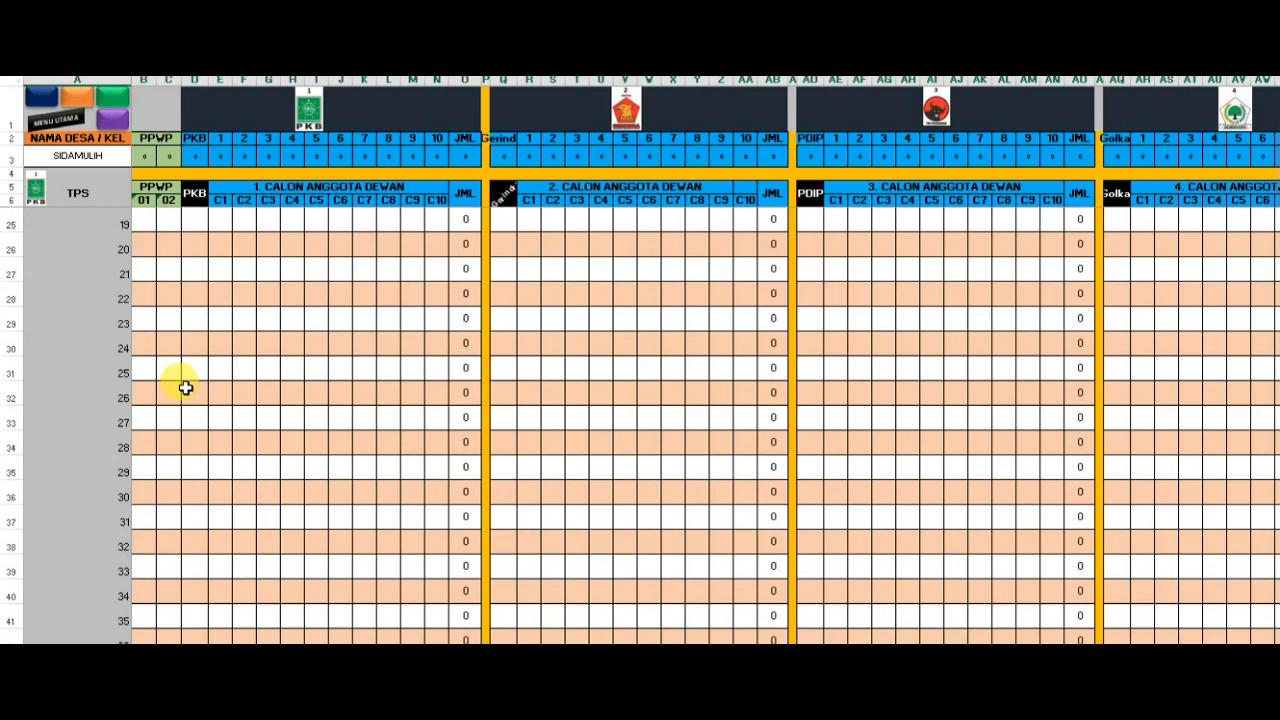
scroll(185, 388, "down", 1)
left_click(221, 434)
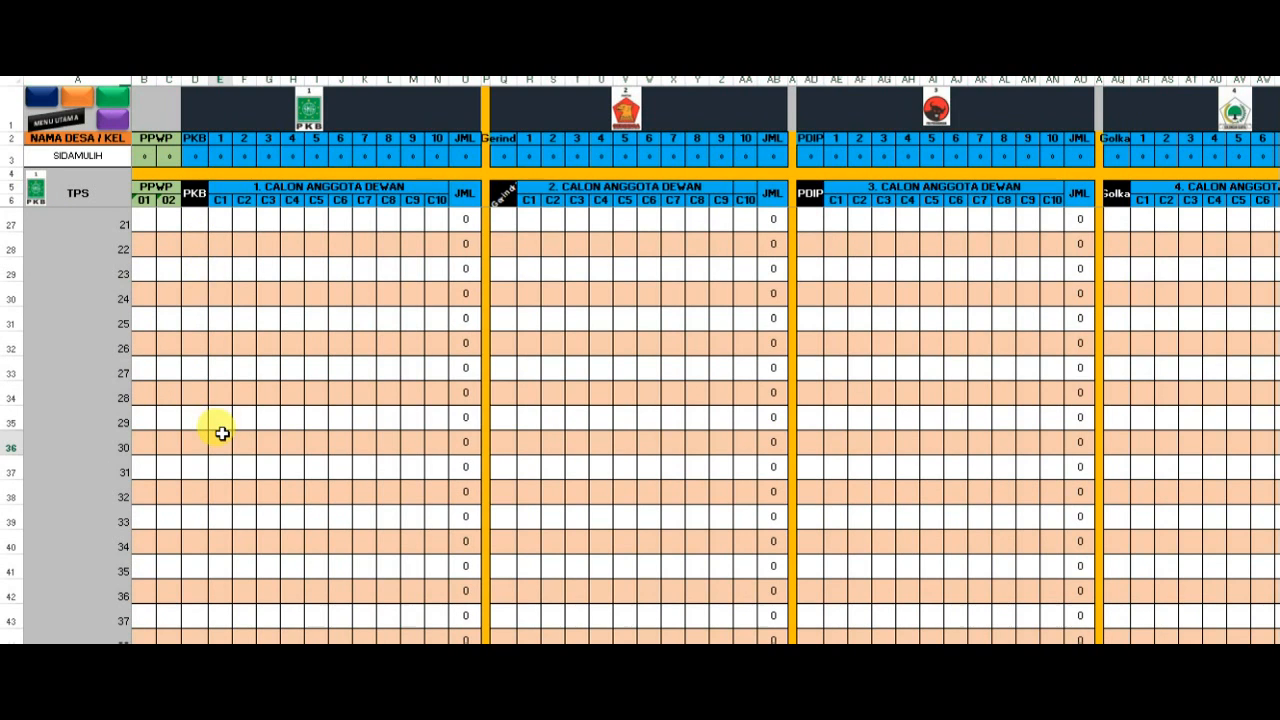
scroll(221, 434, "down", 4)
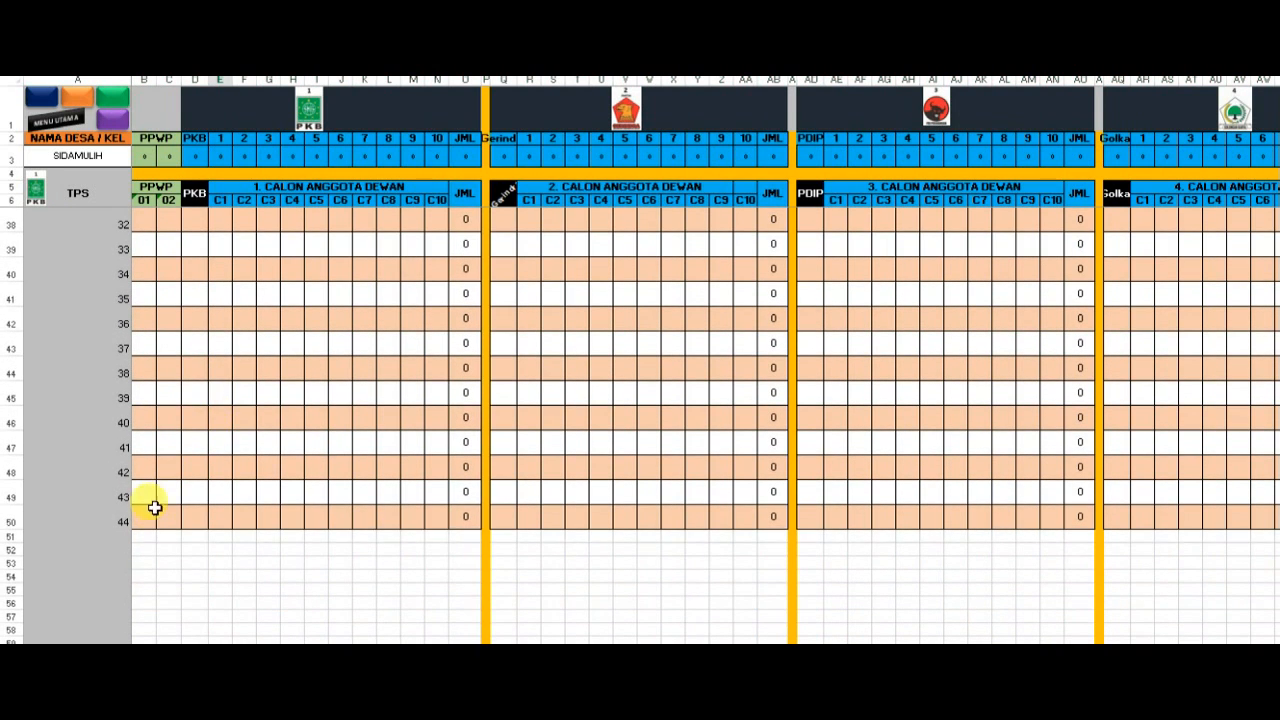
left_click(144, 515)
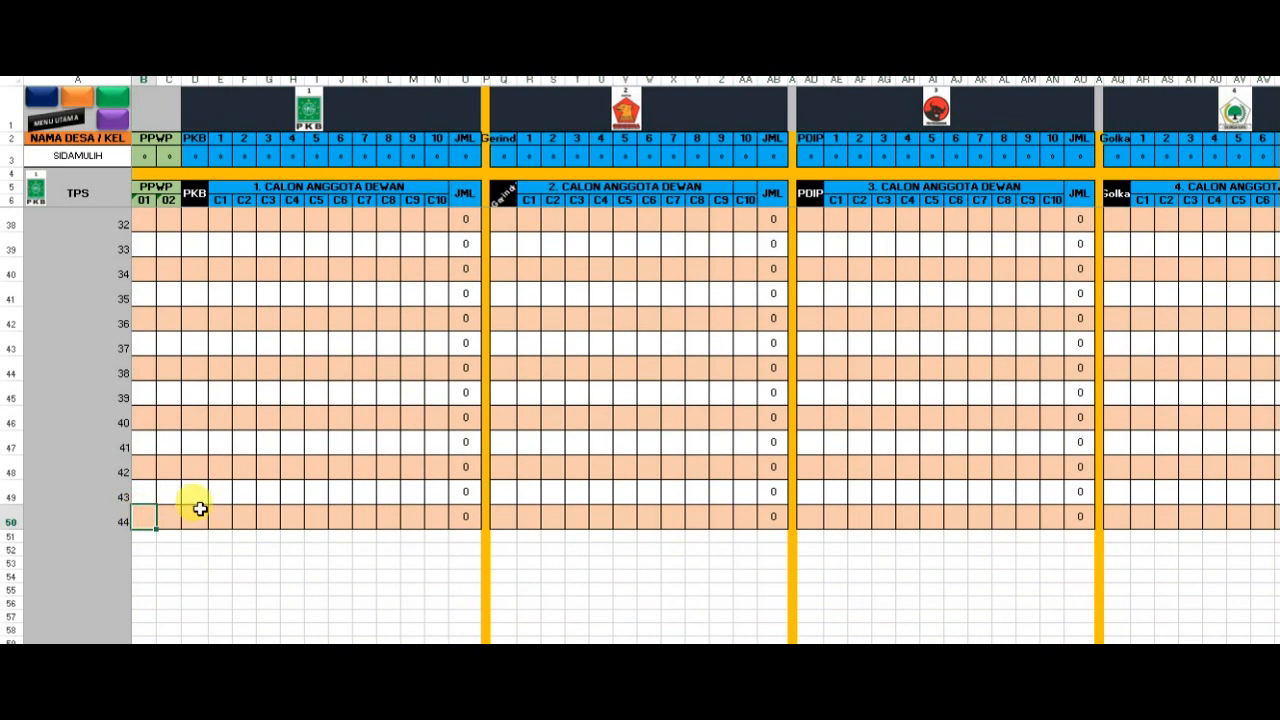
scroll(233, 412, "up", 1)
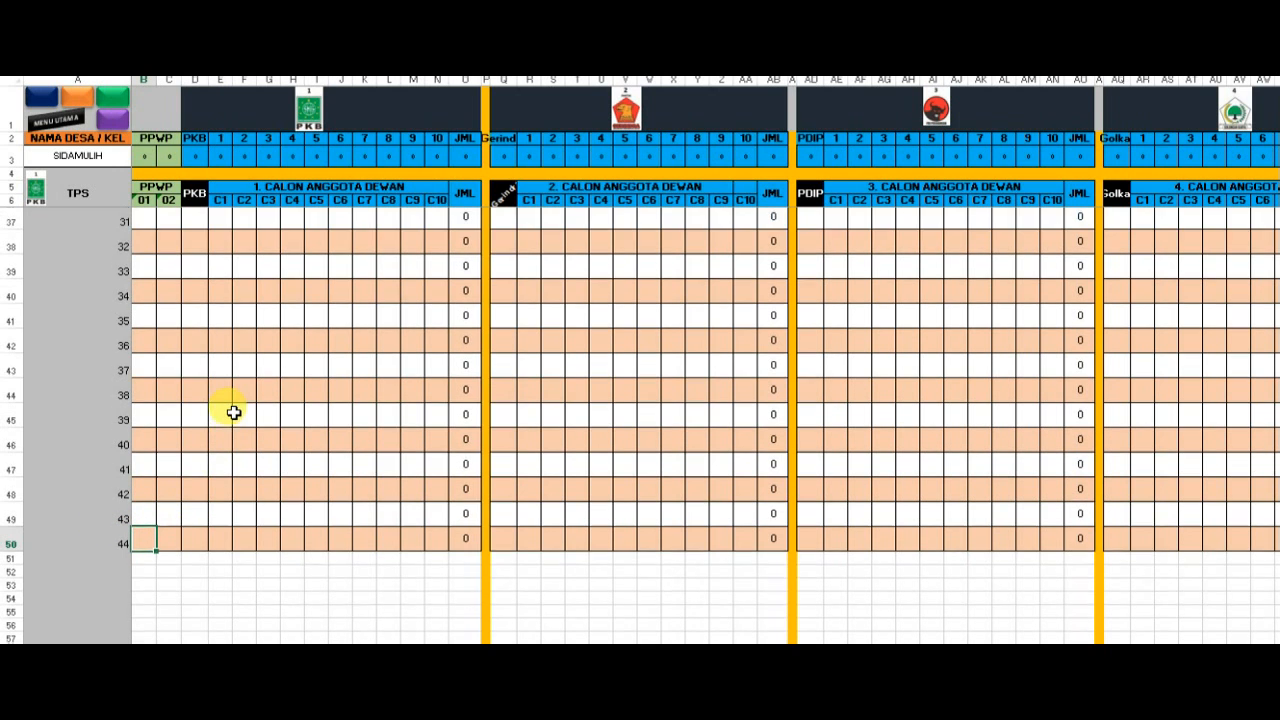
scroll(233, 412, "up", 7)
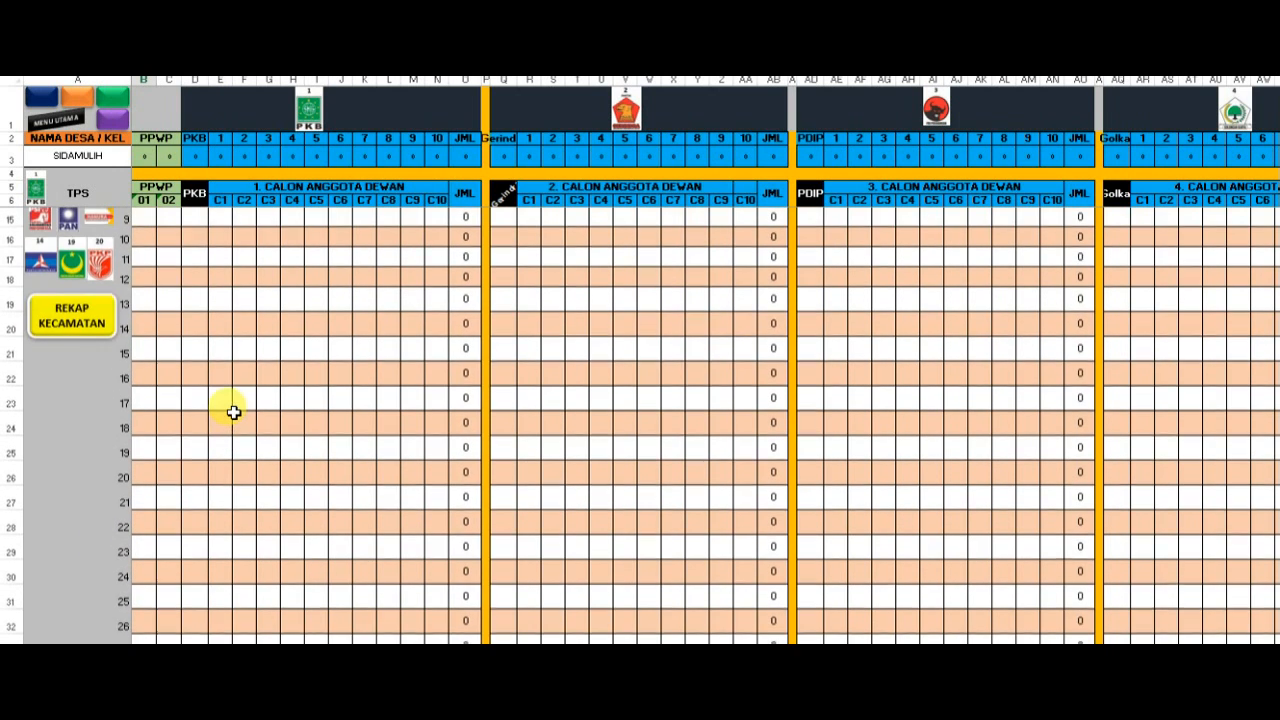
scroll(233, 412, "down", 3)
scroll(233, 412, "down", 4)
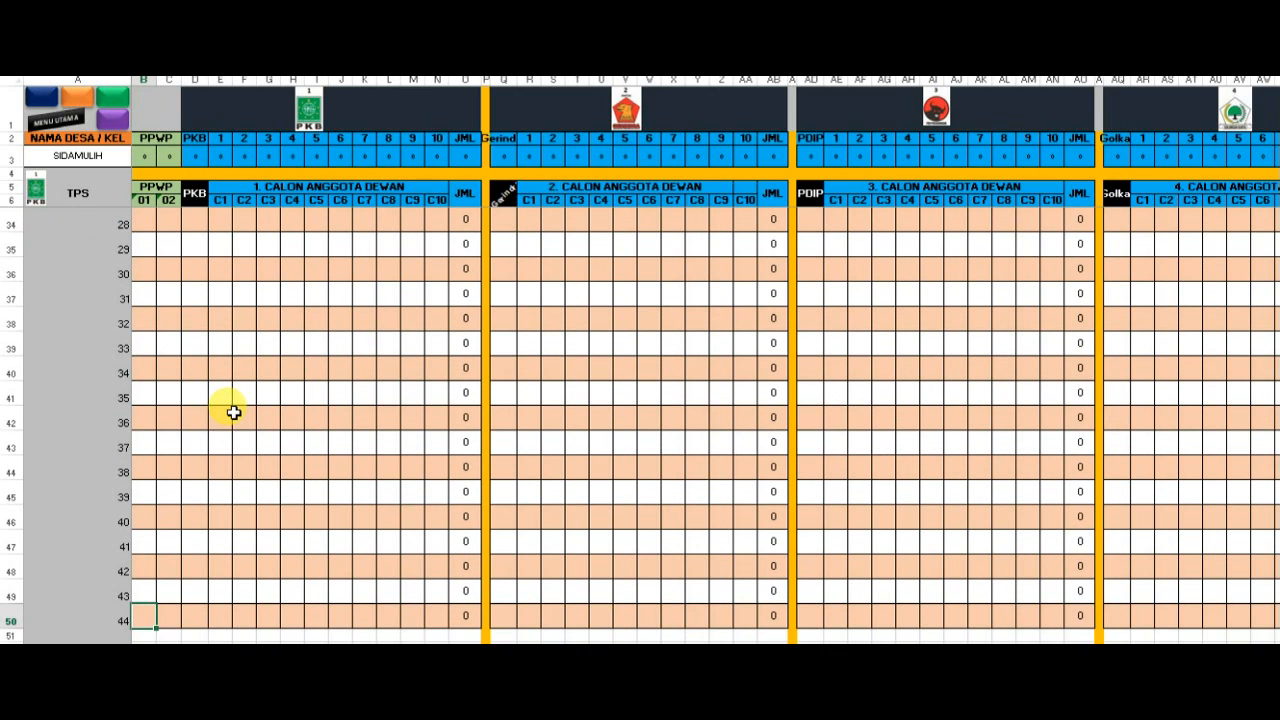
scroll(233, 412, "up", 5)
scroll(233, 412, "up", 1)
scroll(233, 412, "down", 4)
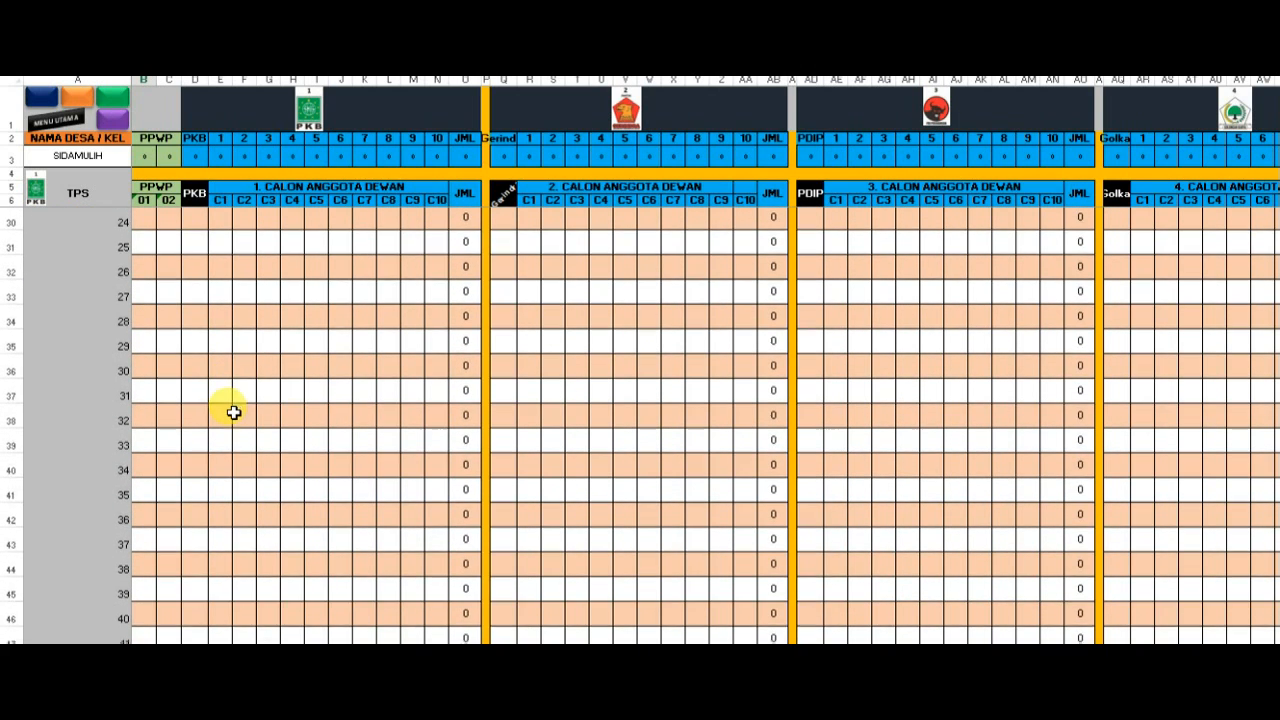
scroll(233, 412, "down", 2)
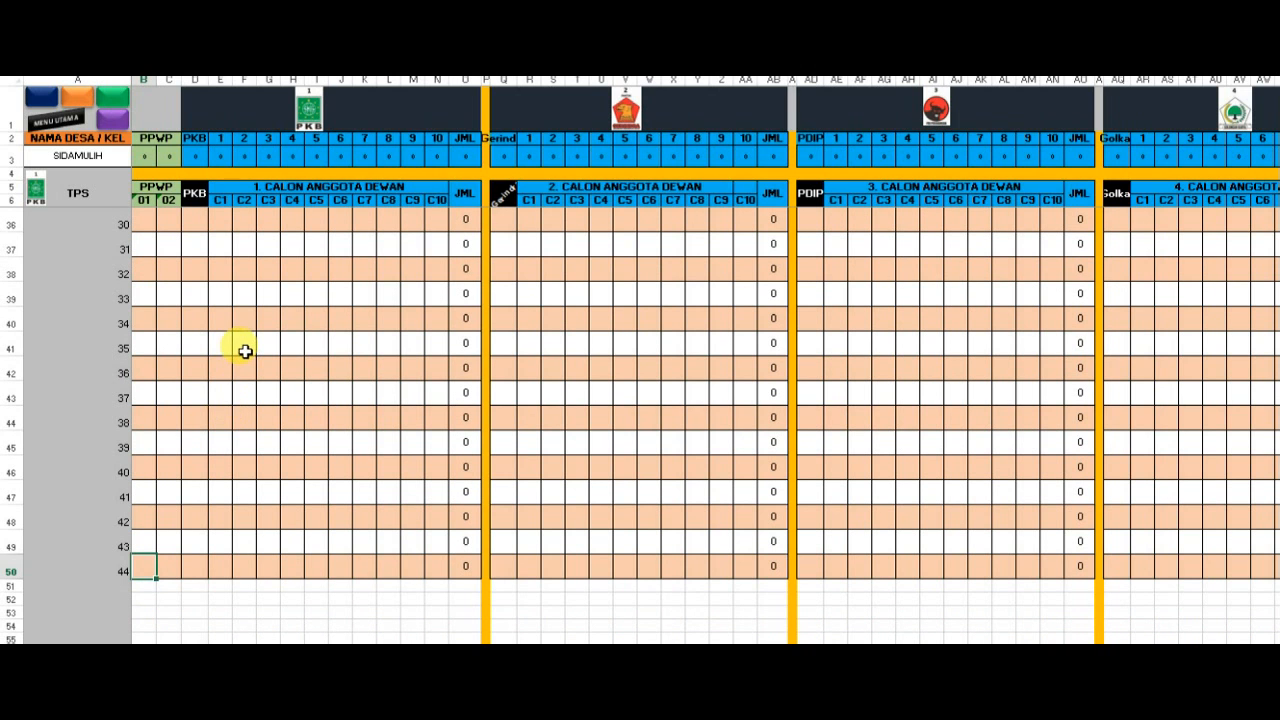
scroll(245, 351, "up", 9)
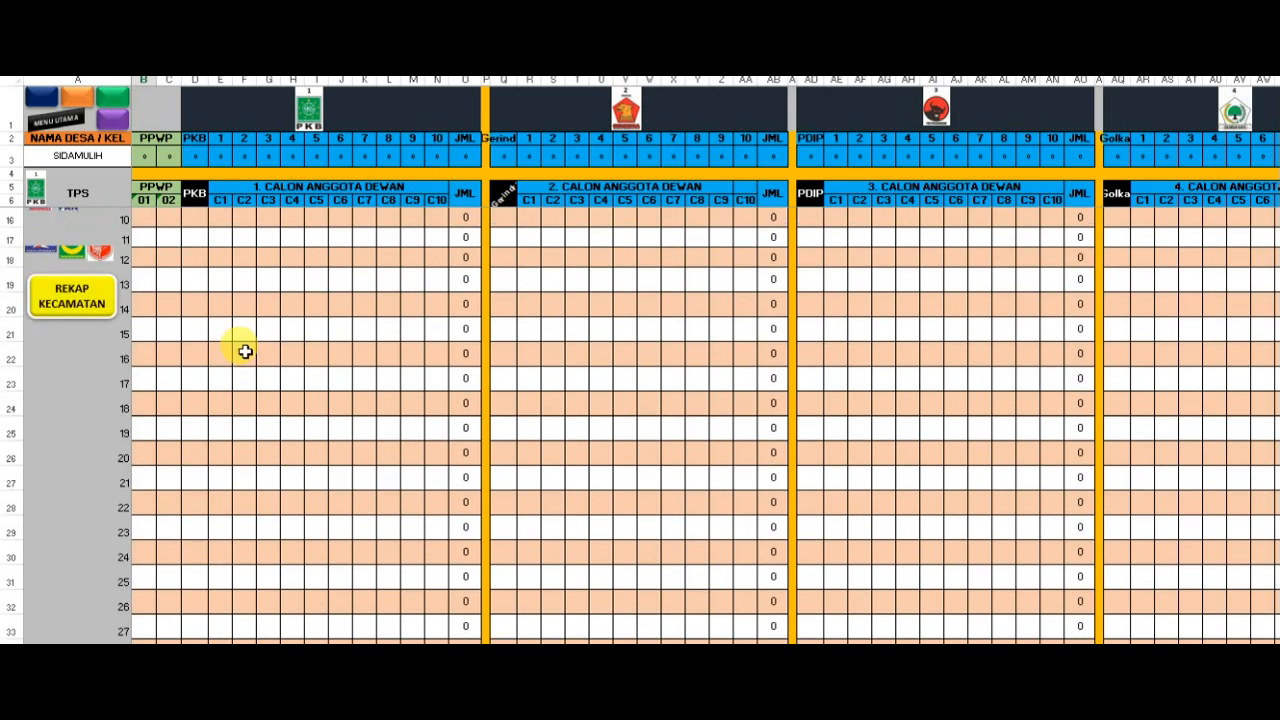
scroll(245, 351, "up", 1)
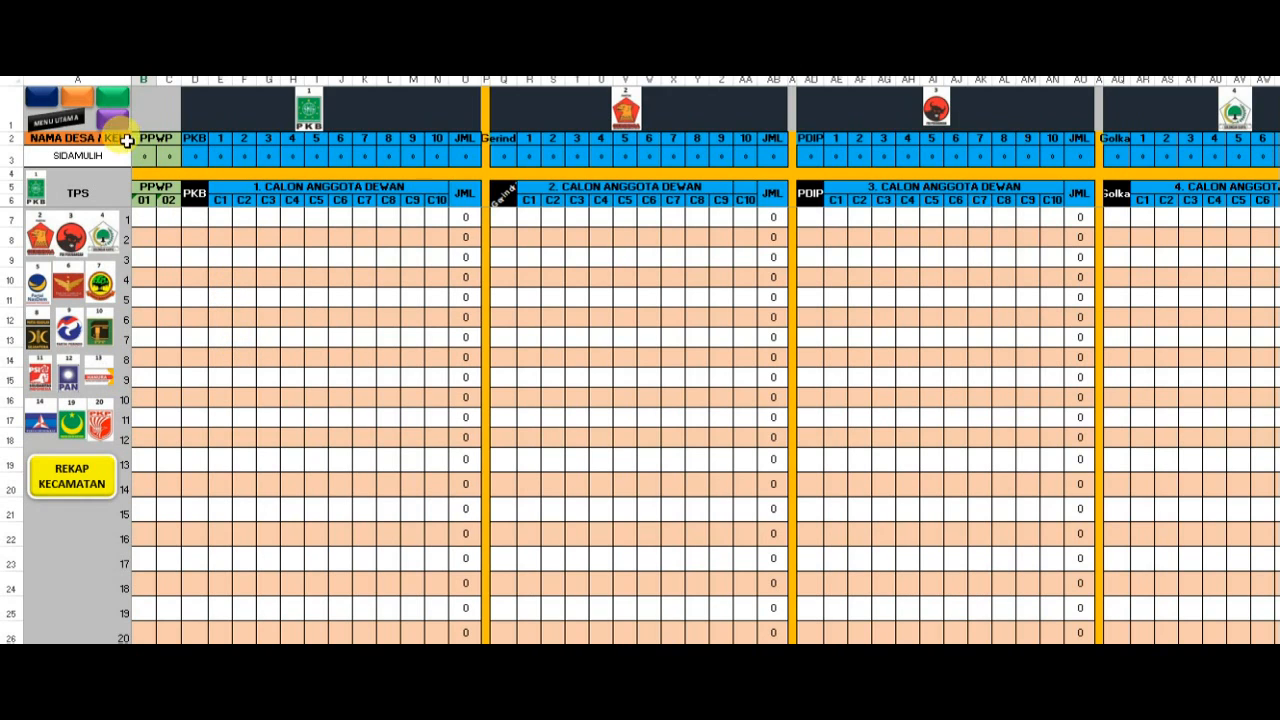
- Return to the main menu and reopen TPS entry form 1
left_click(60, 120)
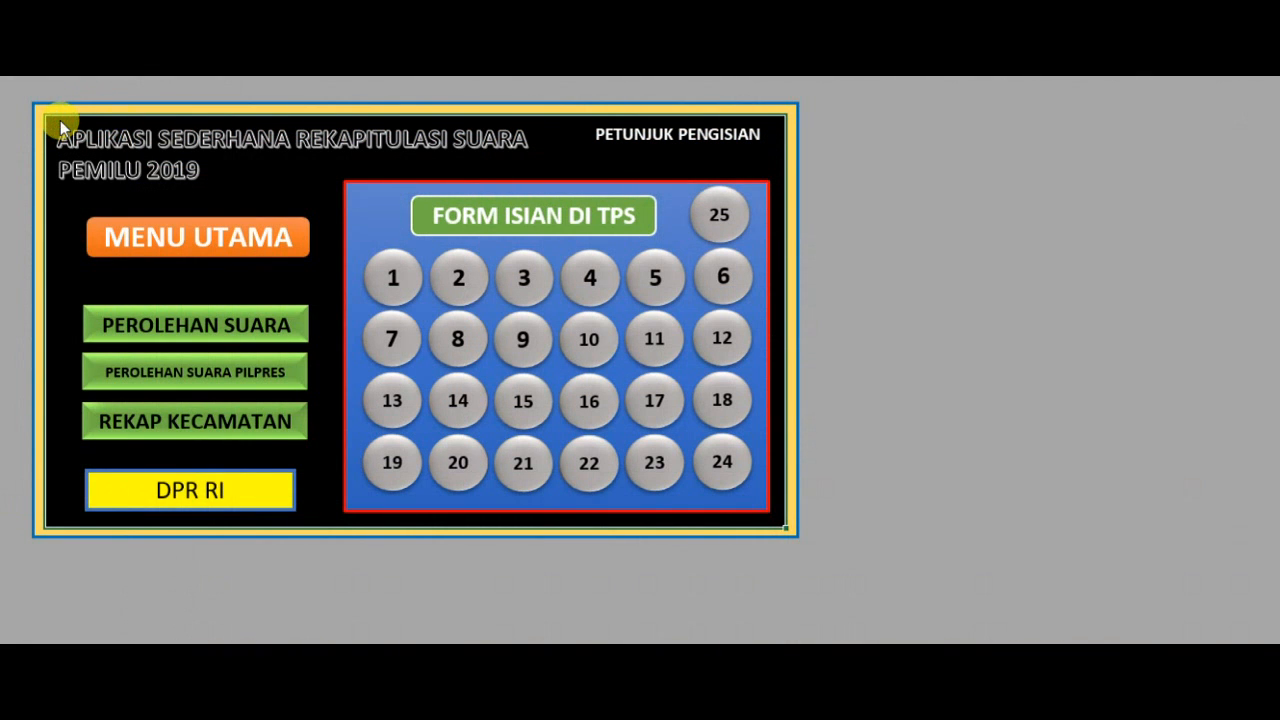
left_click(390, 280)
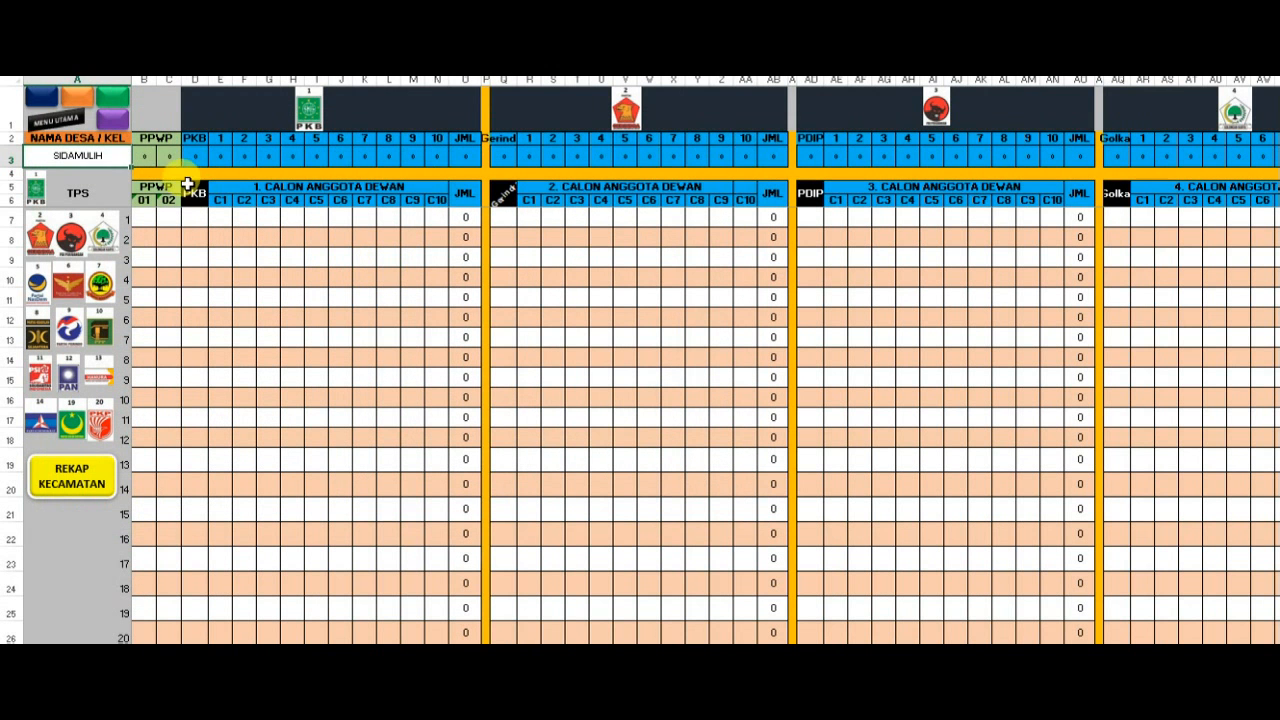
- Jump through the form's valid votes, DATA PEMILIH, DATA PENGGUNA HAK PILIH and DATA PENGGUNAAN SURAT SUARA sections
left_click(42, 104)
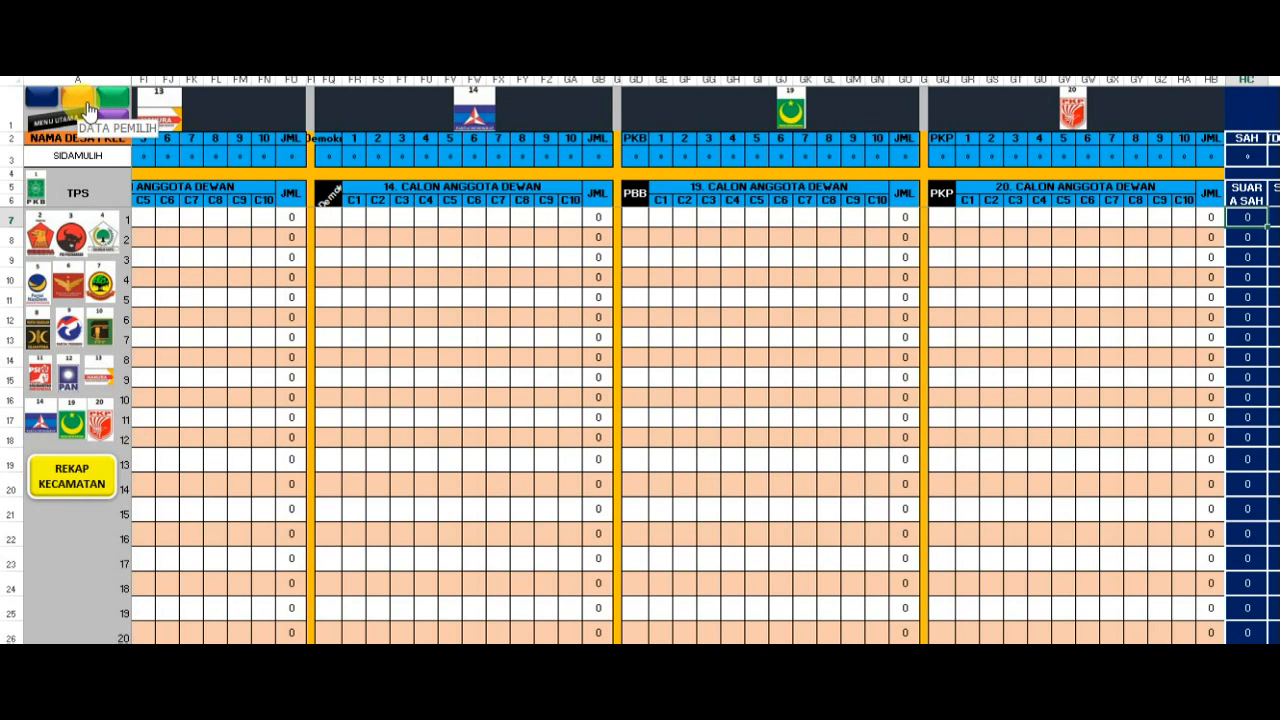
key("Right")
key("Right")
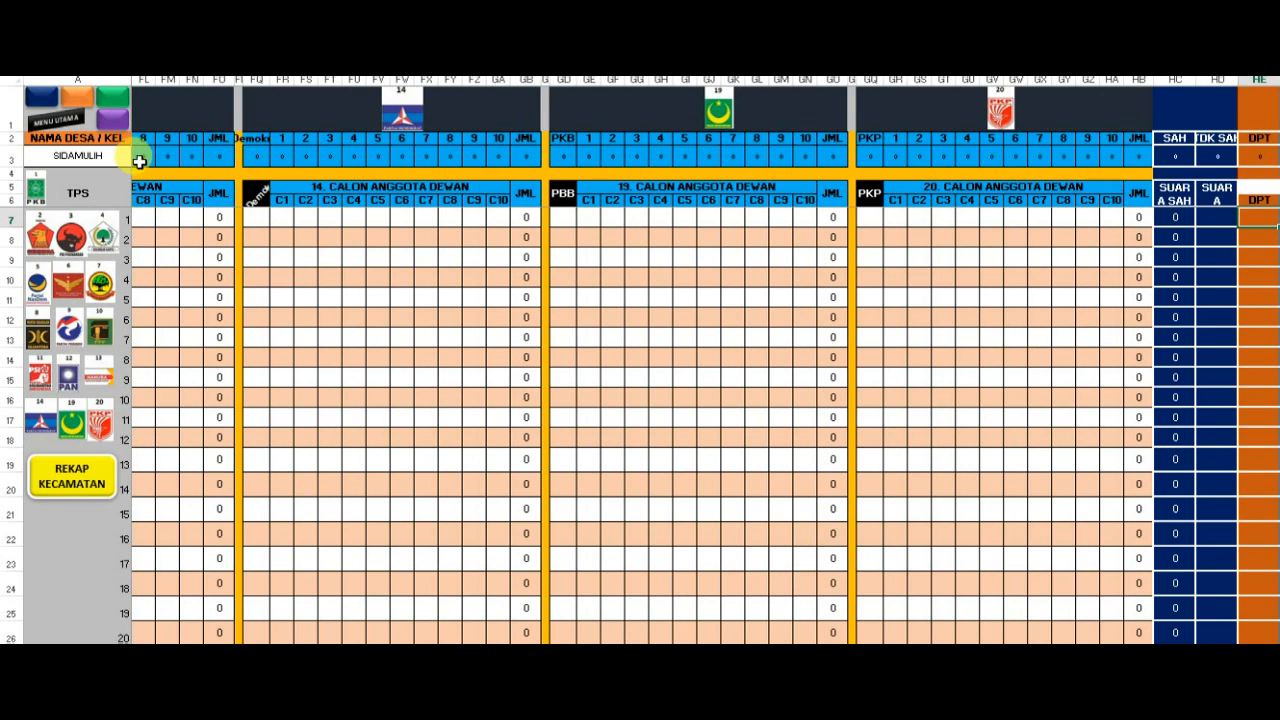
left_click(115, 97)
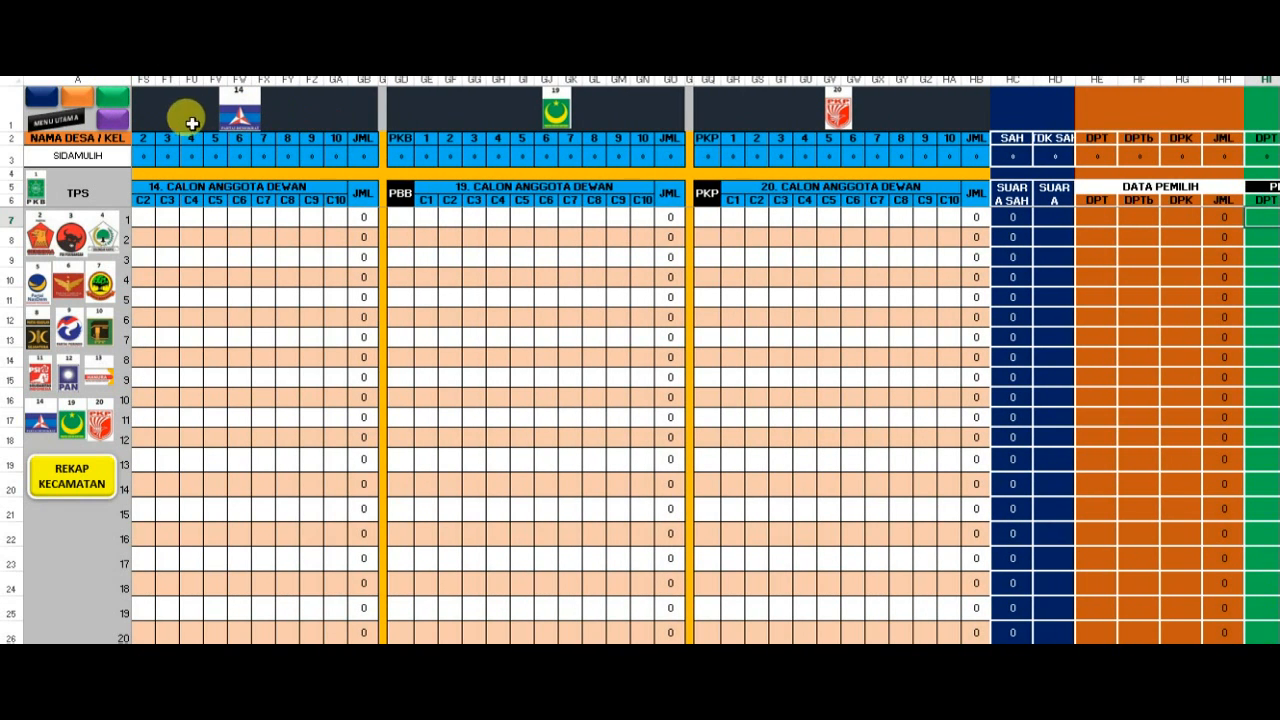
left_click(115, 128)
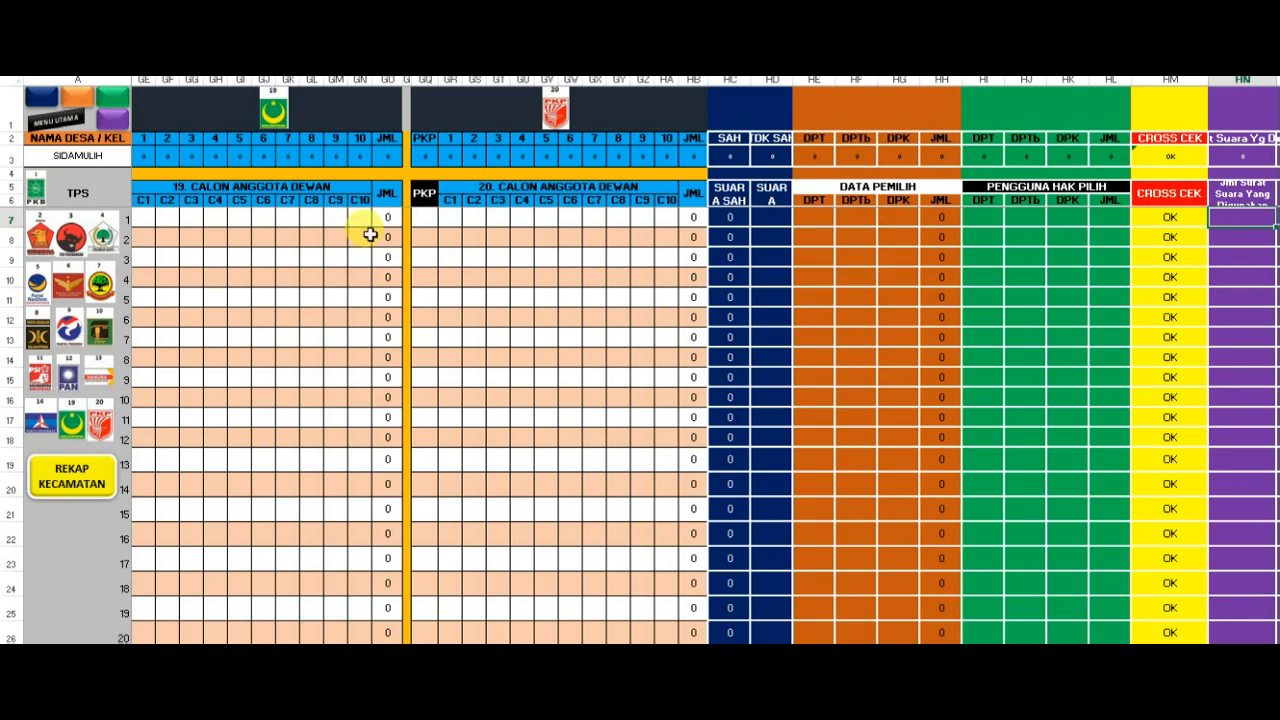
- Use the party logo shortcuts to view the PKB, PAN and PKP candidate sections
left_click(35, 196)
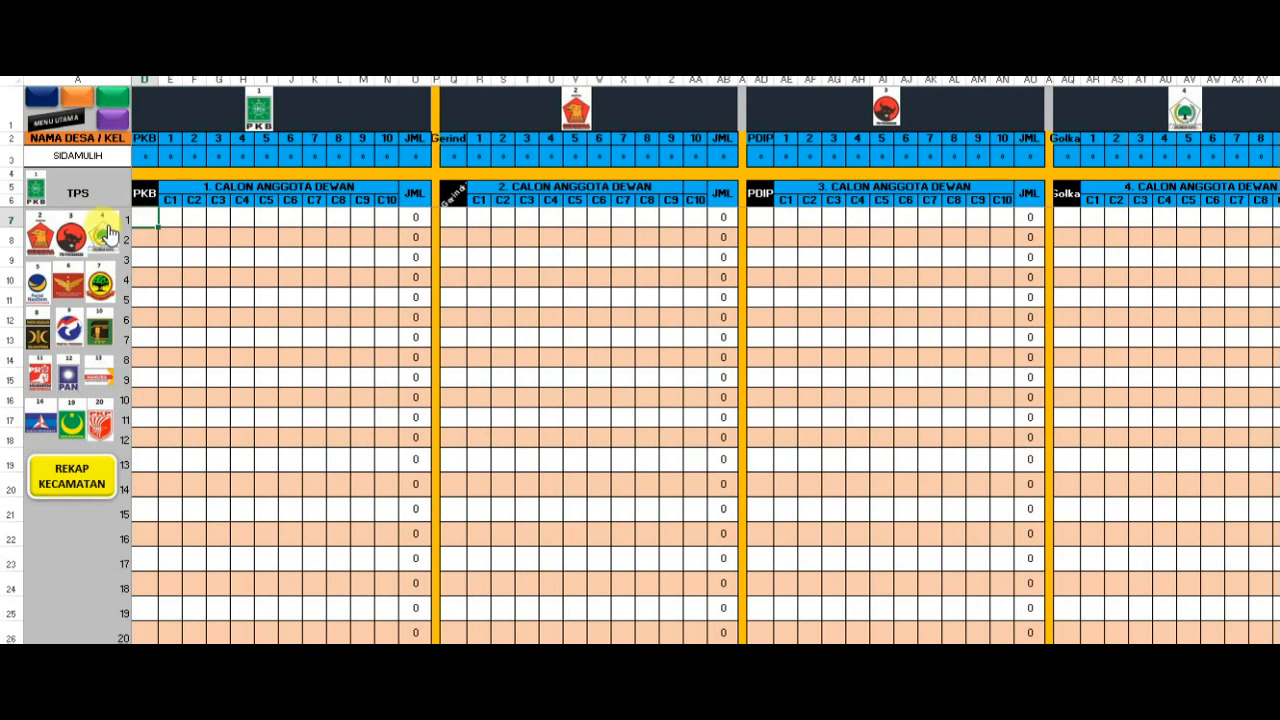
left_click(68, 380)
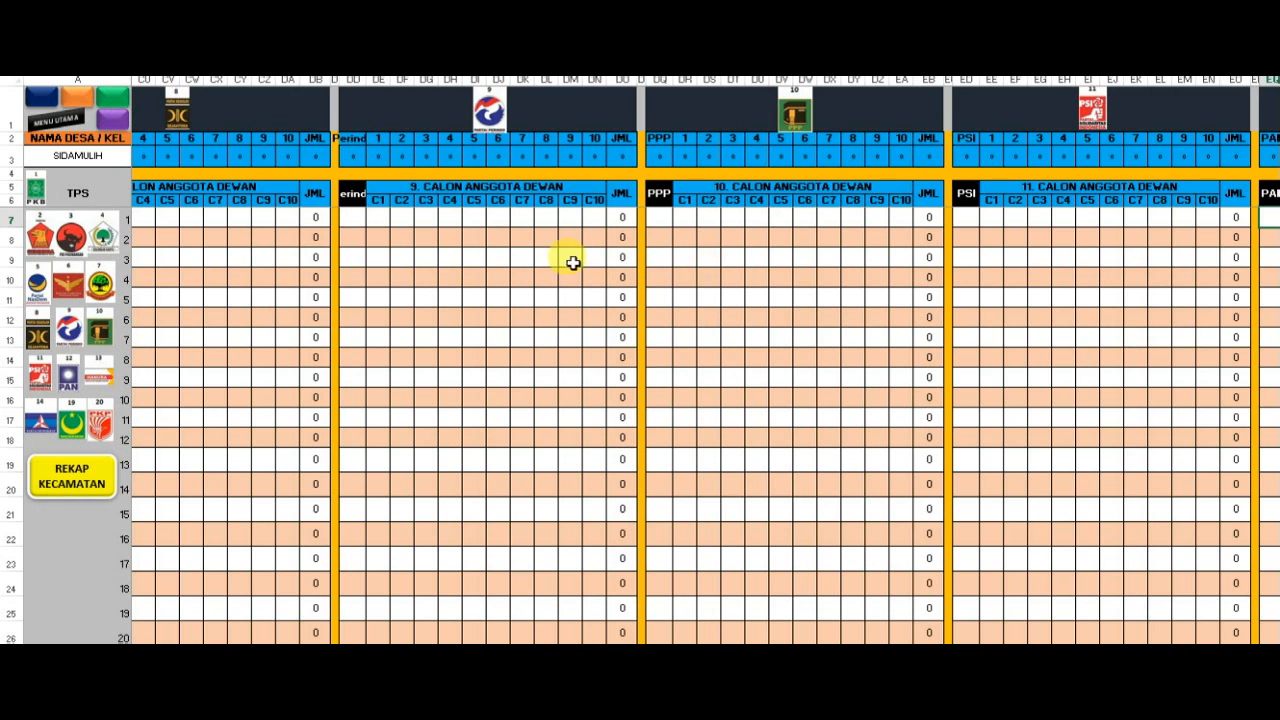
left_click(1257, 217)
left_click_drag(1257, 217, 1254, 214)
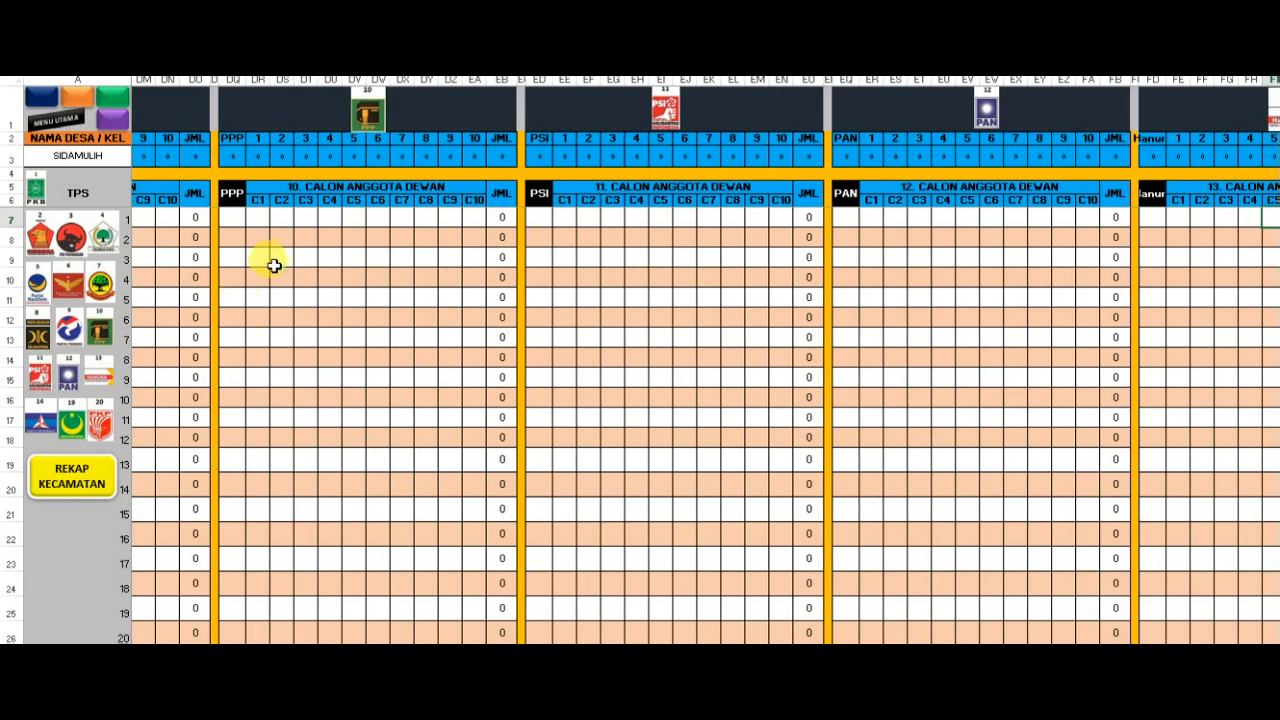
left_click(103, 430)
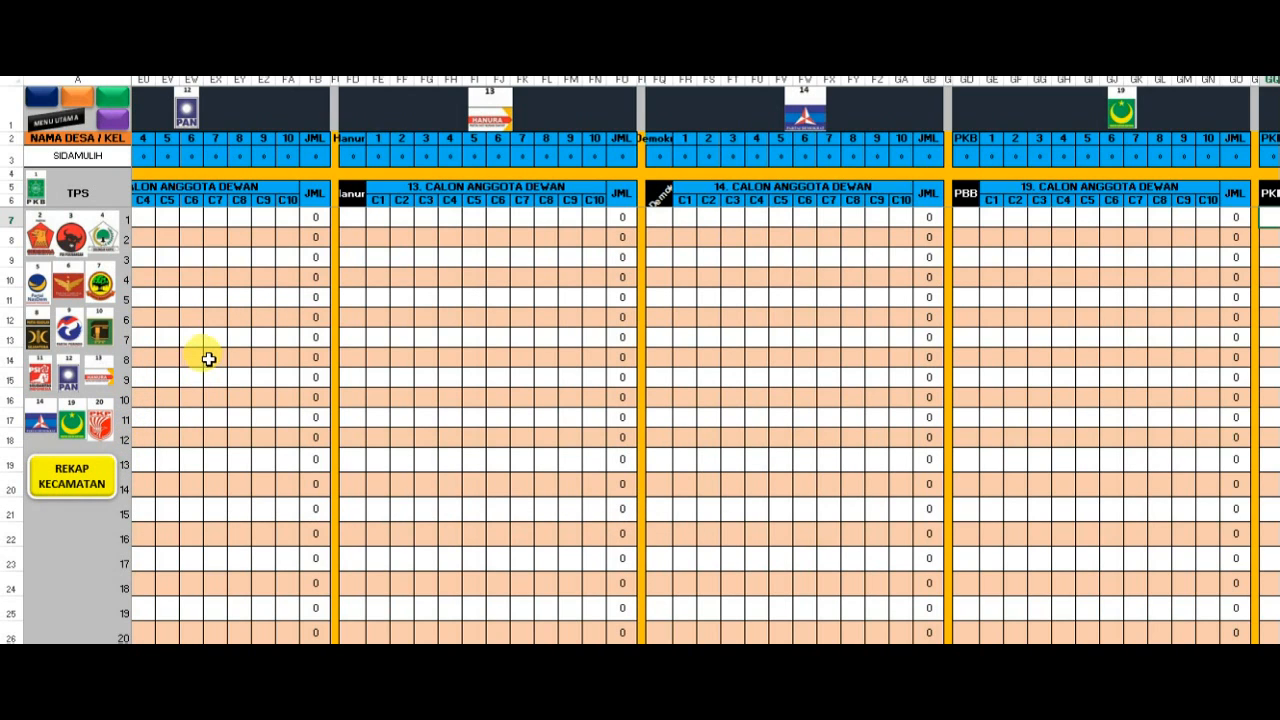
- Check the village name cell and the neighbouring row 3 cells, going back to the first parties' columns
left_click(108, 157)
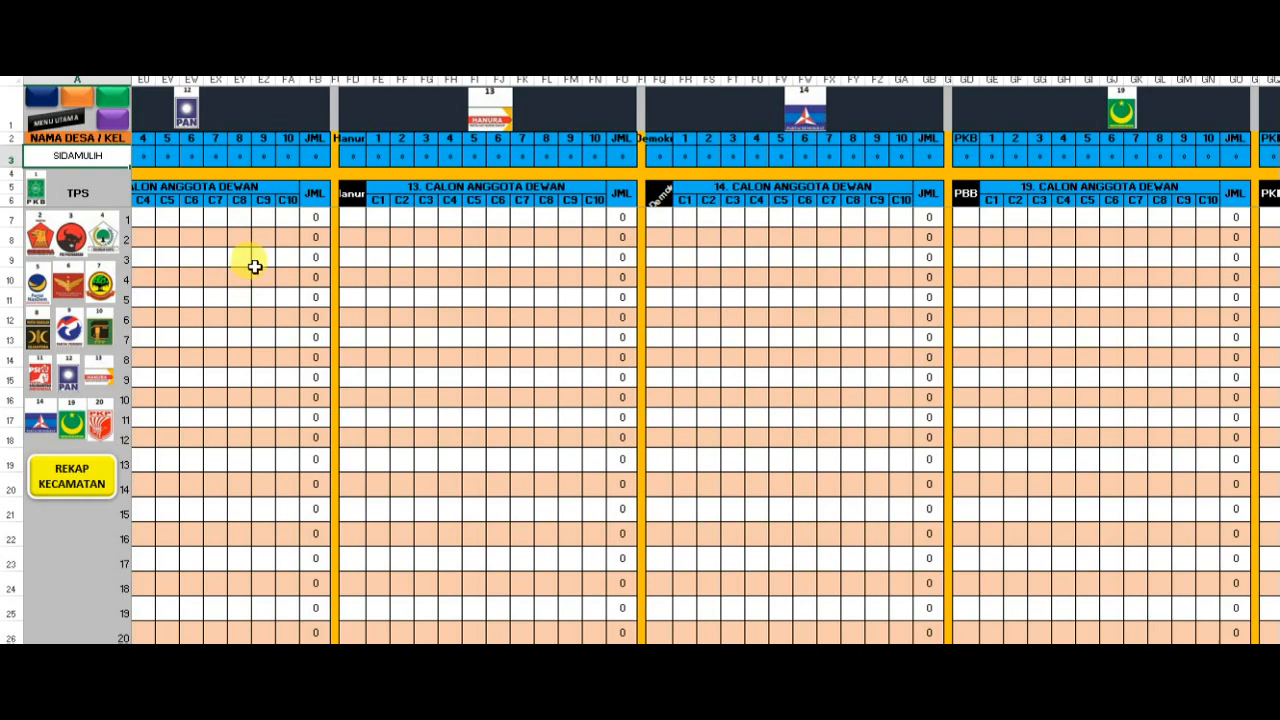
left_click(142, 157)
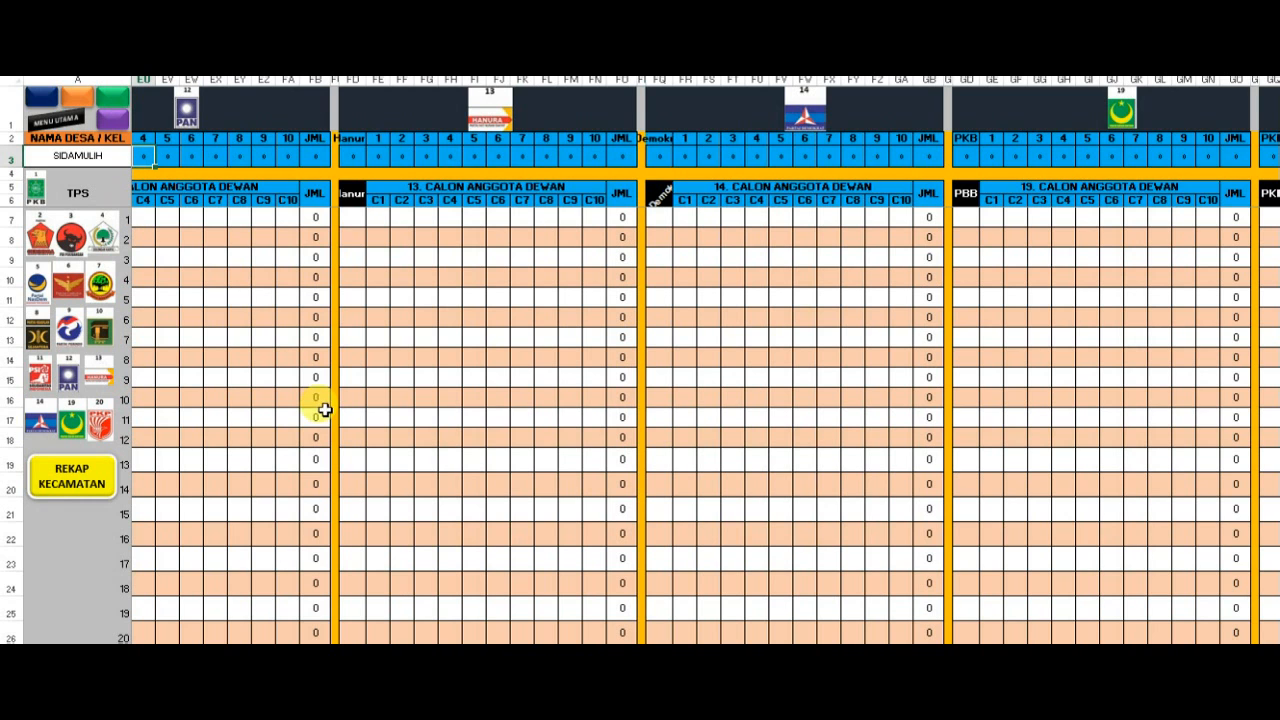
left_click_drag(831, 652, 741, 652)
left_click_drag(345, 652, 87, 652)
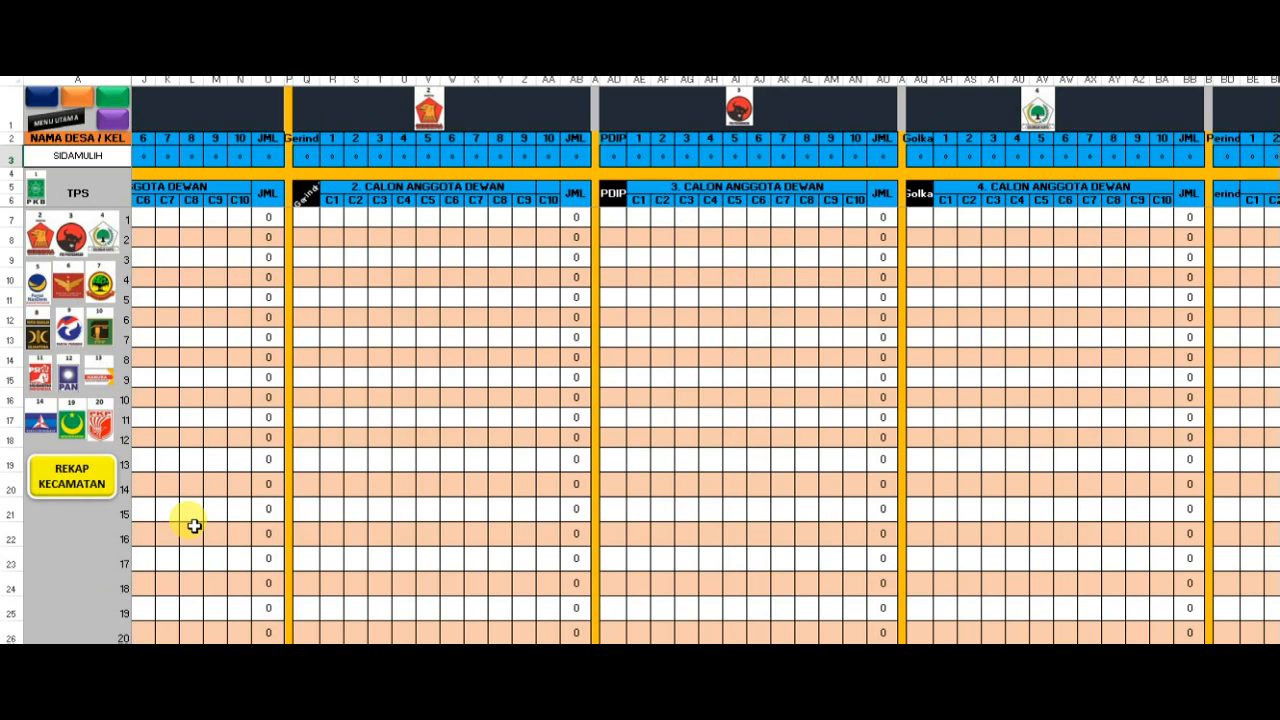
left_click(143, 150)
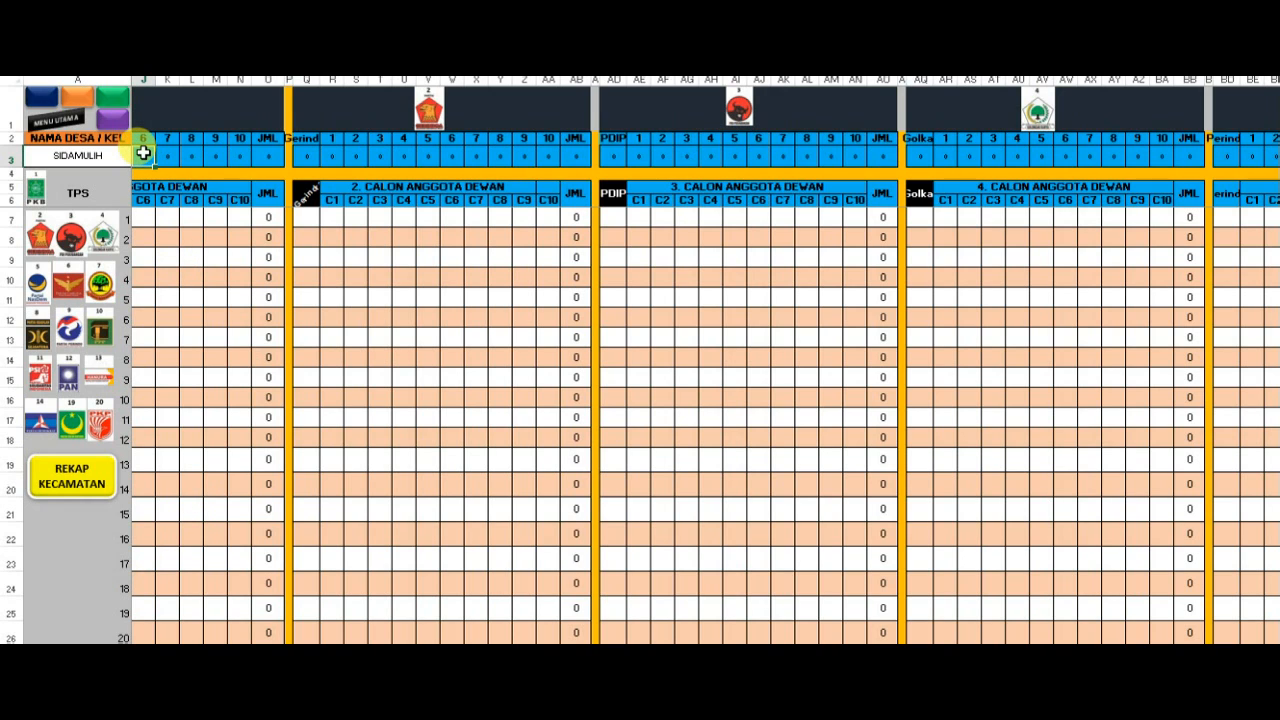
left_click(143, 152)
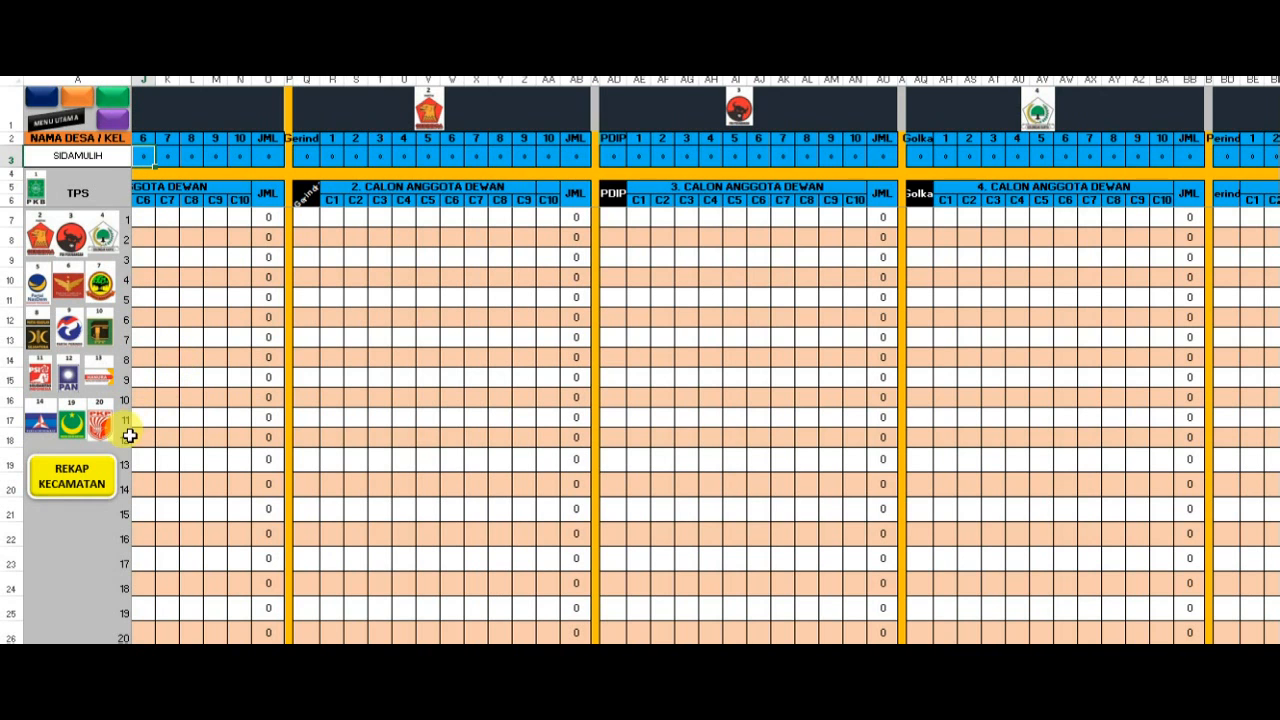
- Open the REKAP KECAMATAN sheet and select a block of vote cells spanning the first three parties
left_click(100, 478)
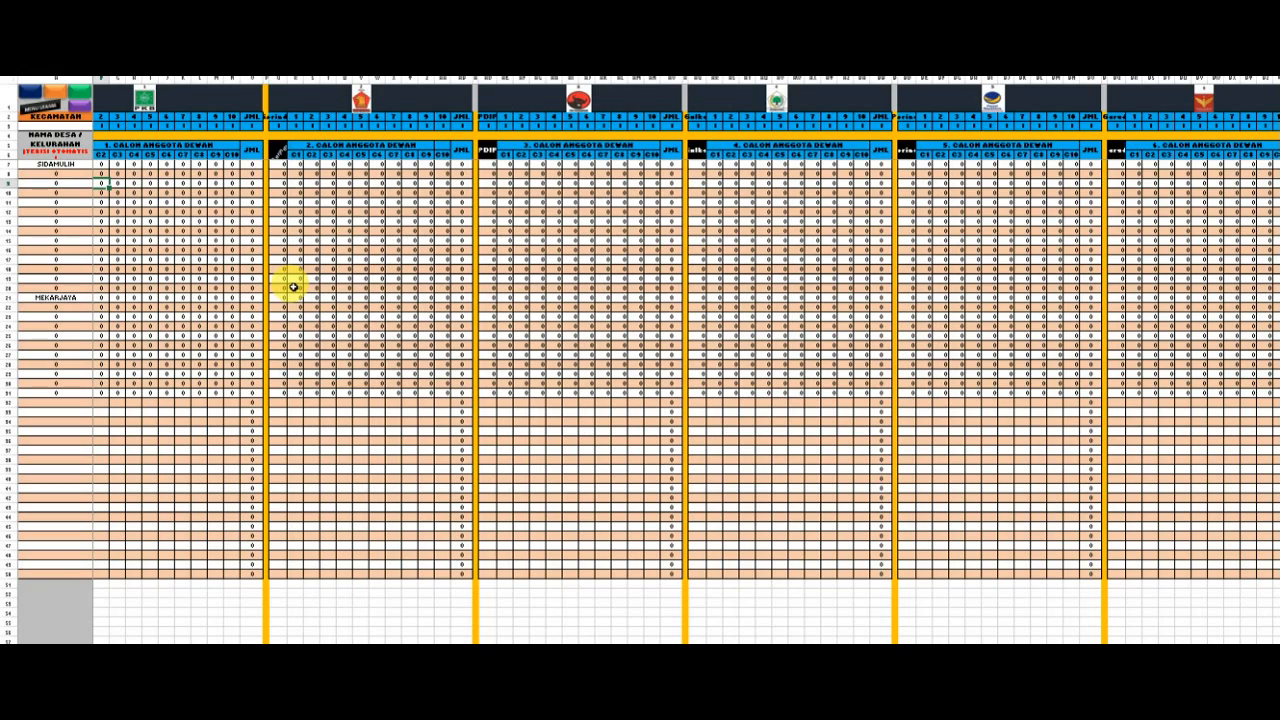
left_click(197, 220)
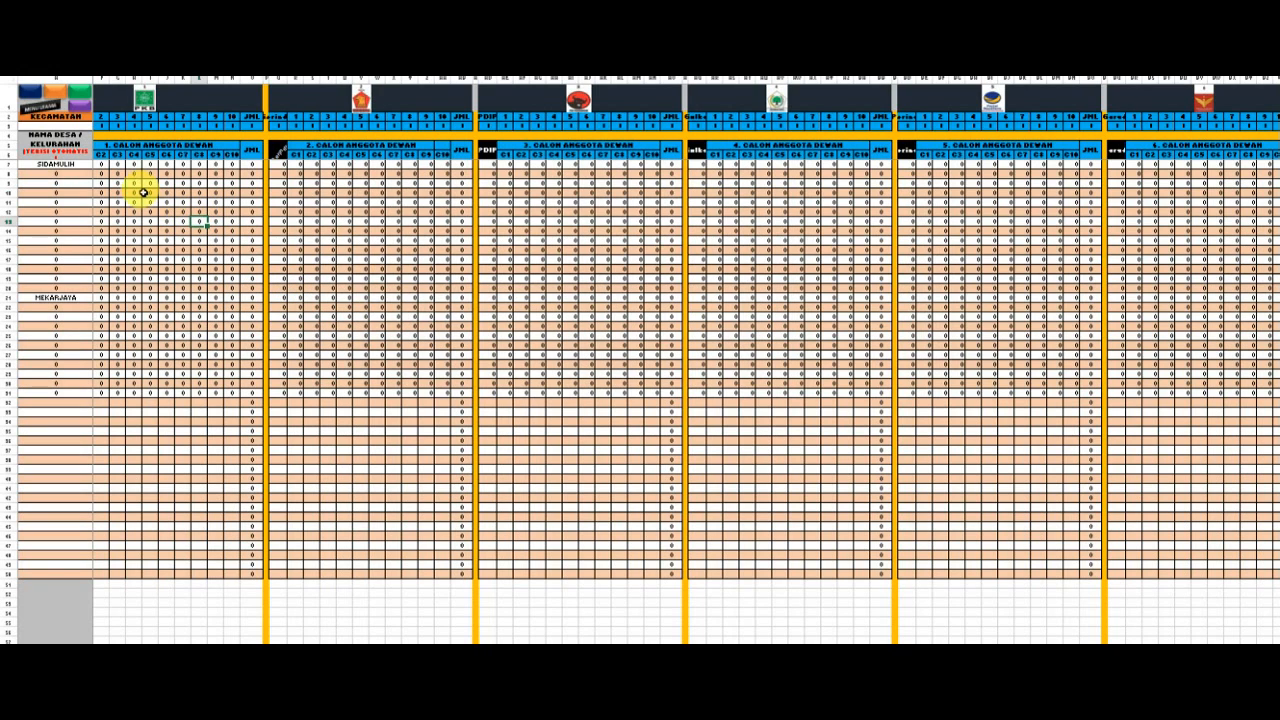
left_click_drag(130, 185, 505, 275)
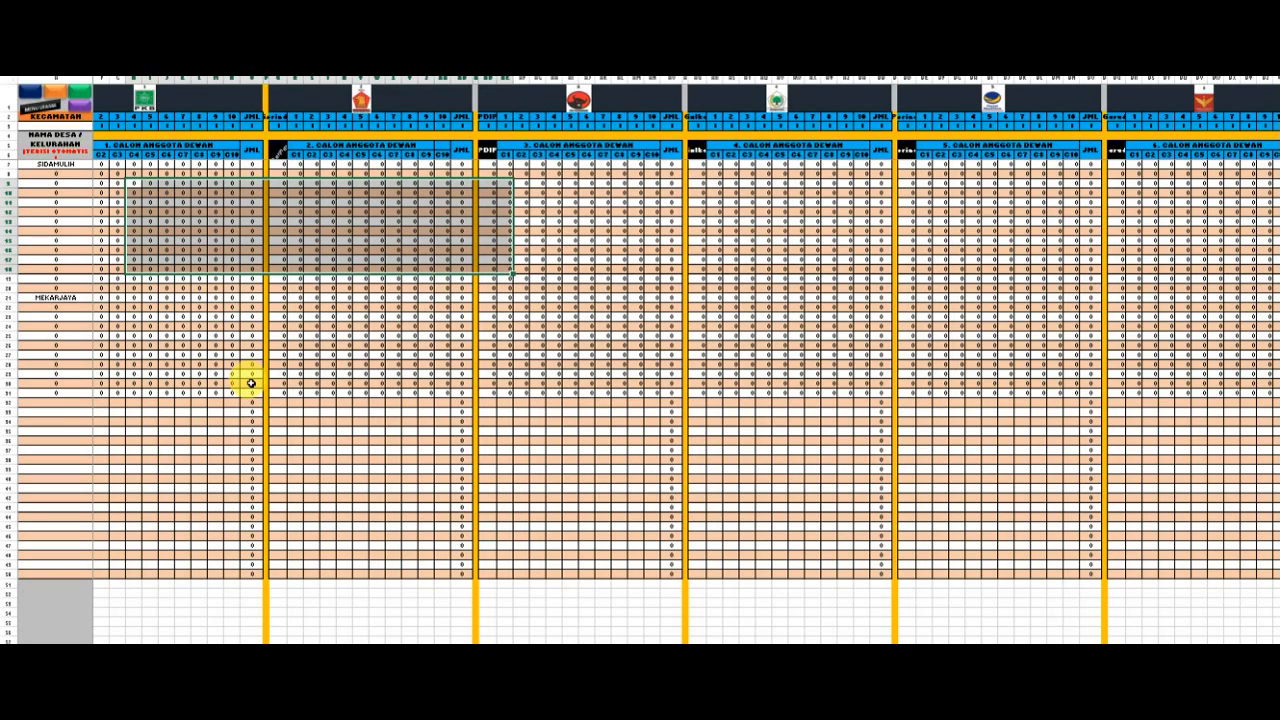
- Check the first village name cell in the district recap and return to the main menu
left_click(251, 383)
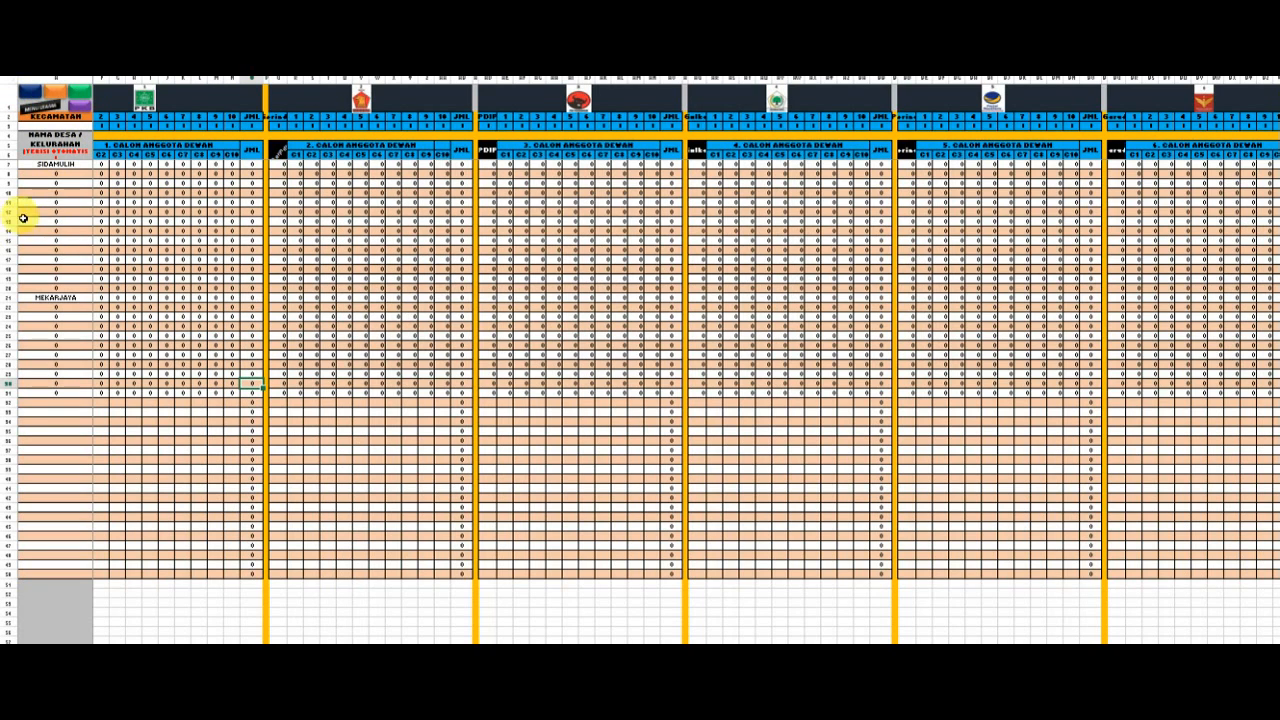
left_click(74, 164)
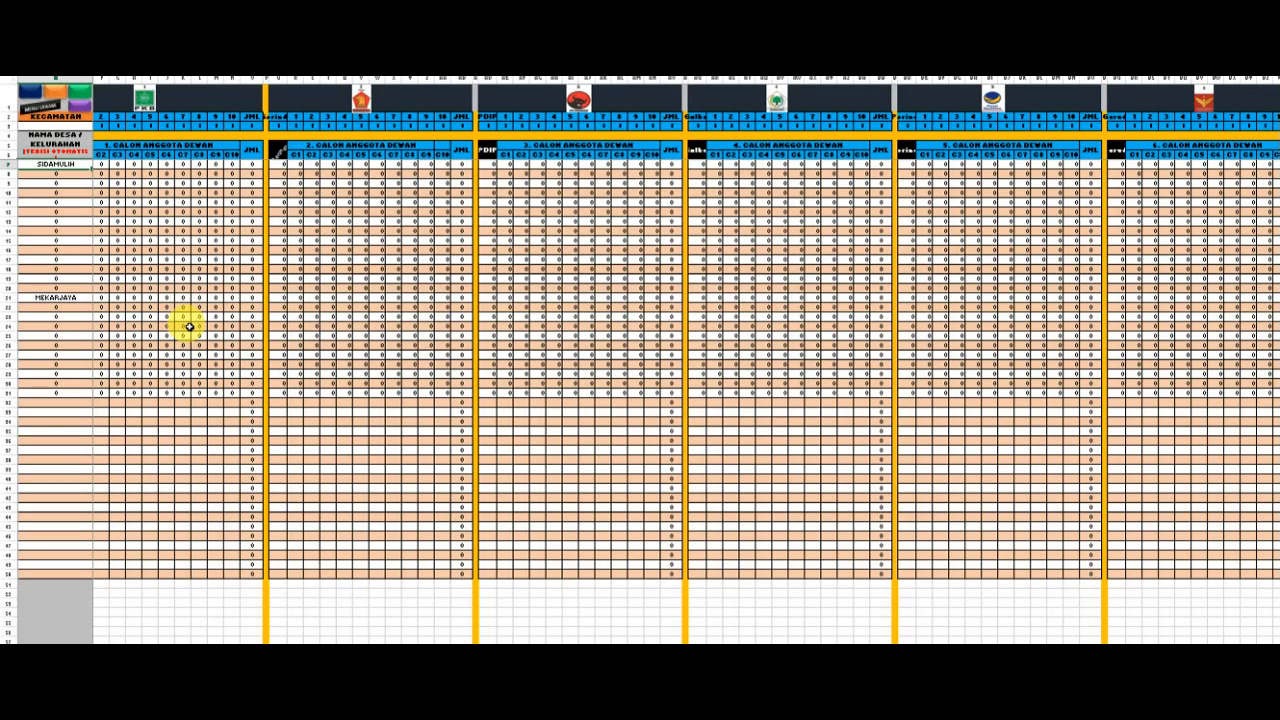
left_click(38, 115)
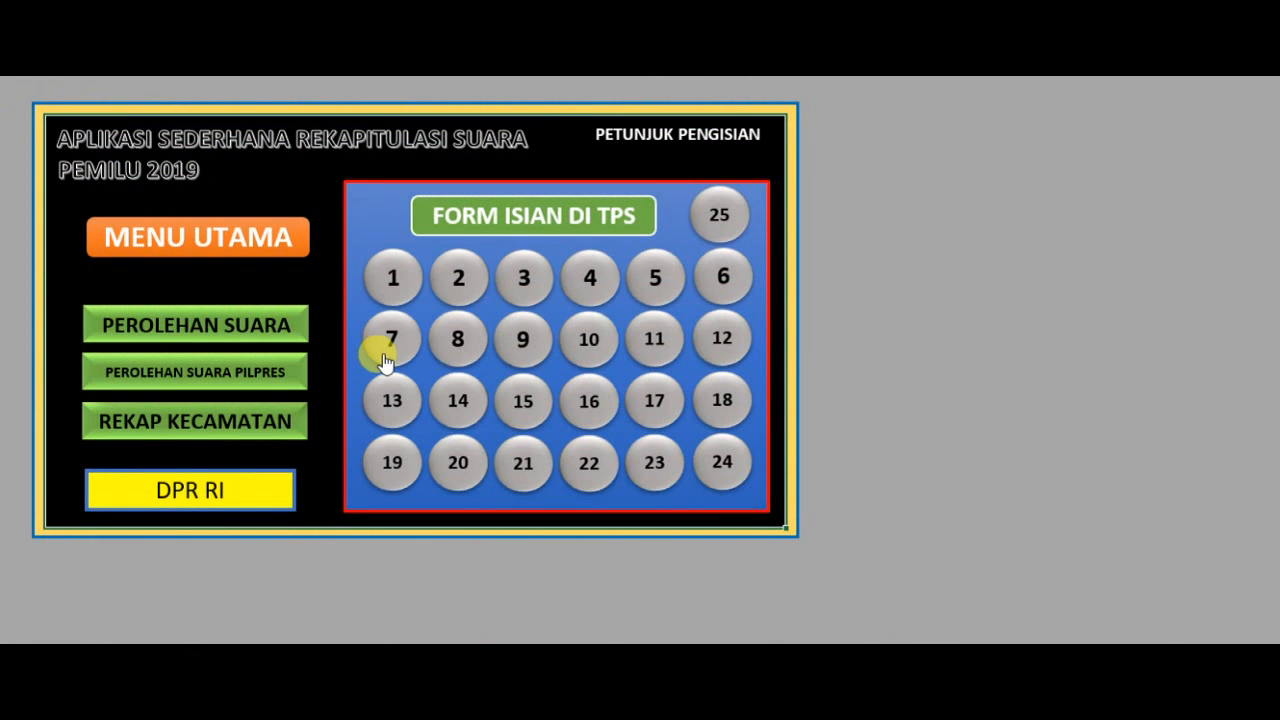
- Open TPS entry form 3 and enter AMBON as the village name
left_click(525, 283)
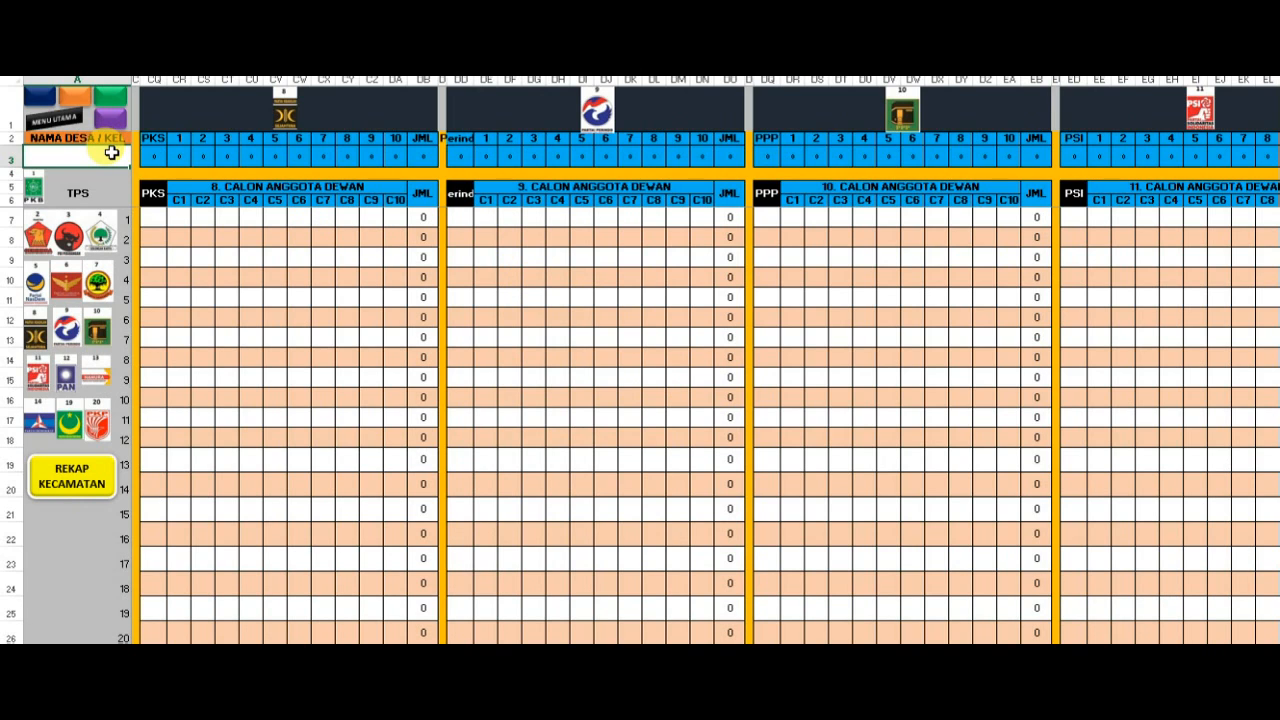
type("AMBON")
key("Return")
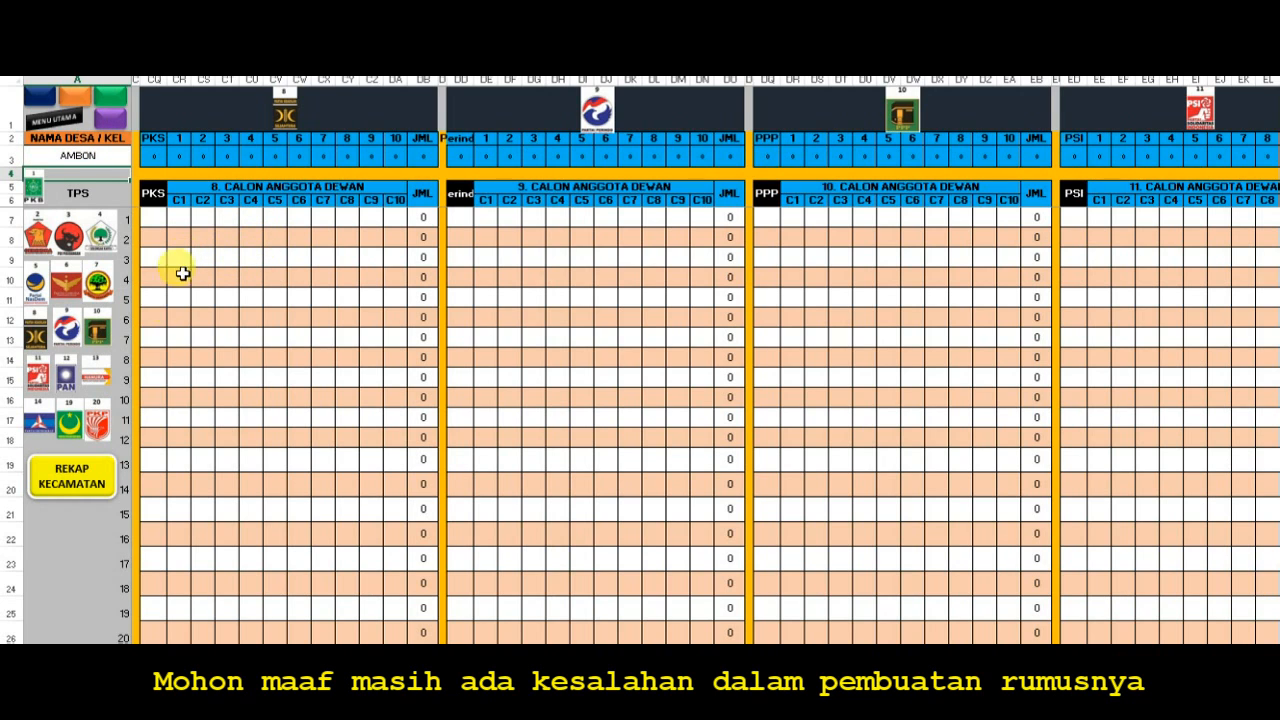
- Open the district recap and fill the AMBON village name cell rightward across the first party's candidate columns
left_click(104, 478)
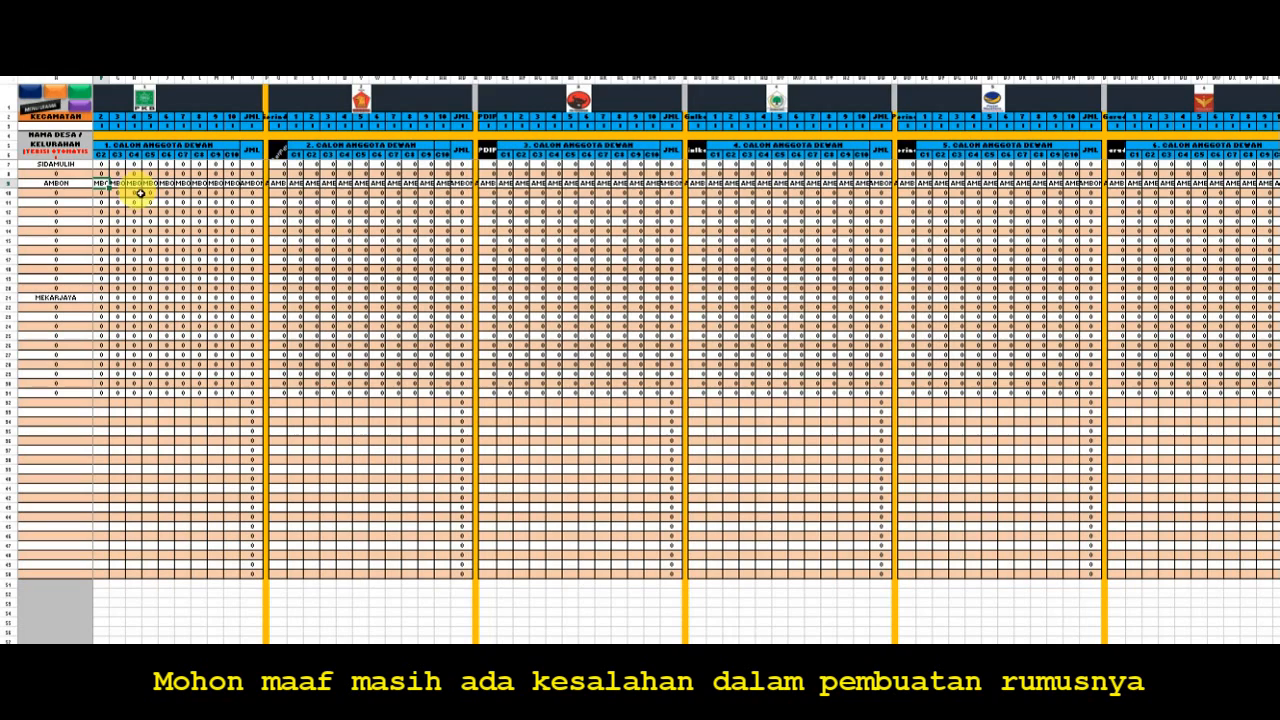
left_click(76, 182)
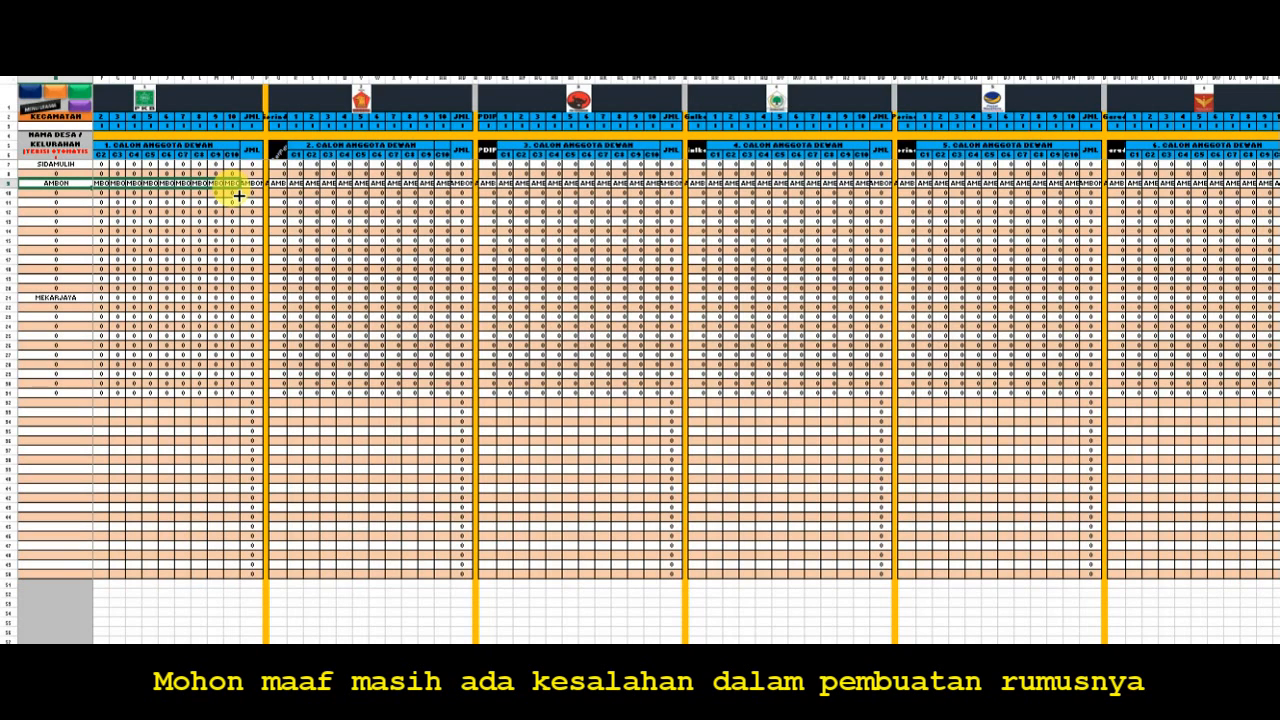
left_click_drag(239, 196, 237, 193)
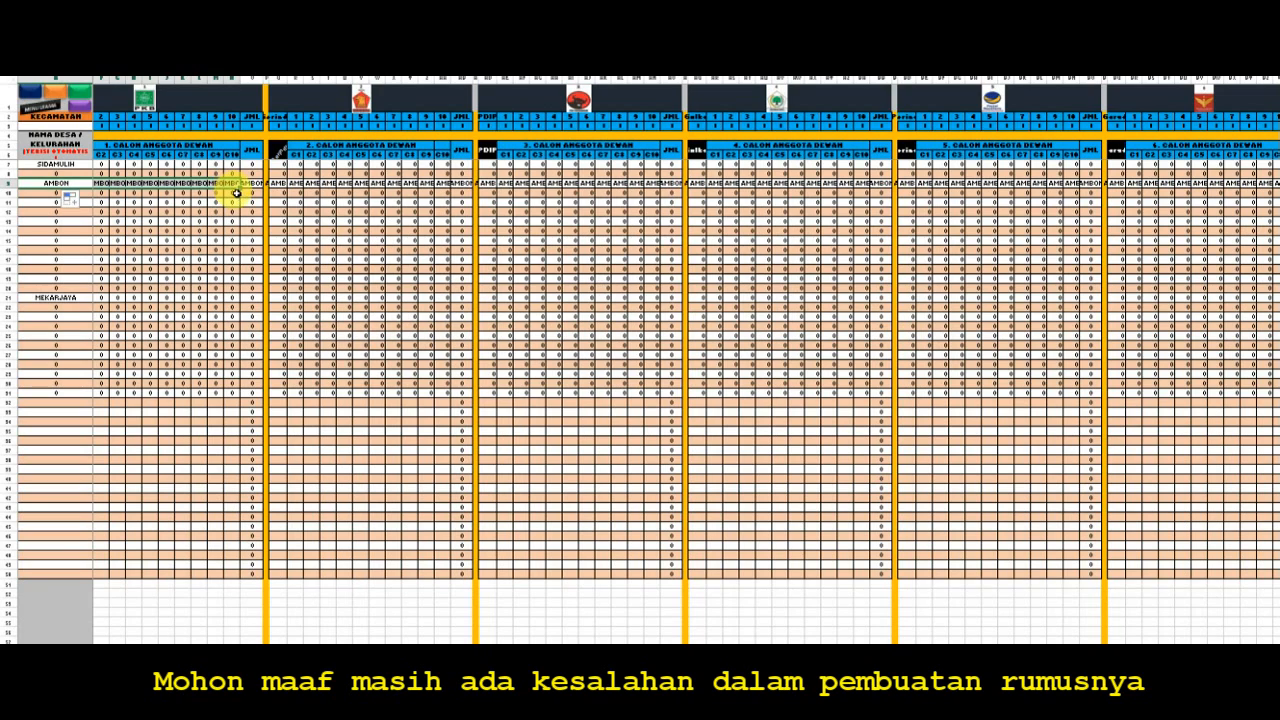
left_click(170, 211)
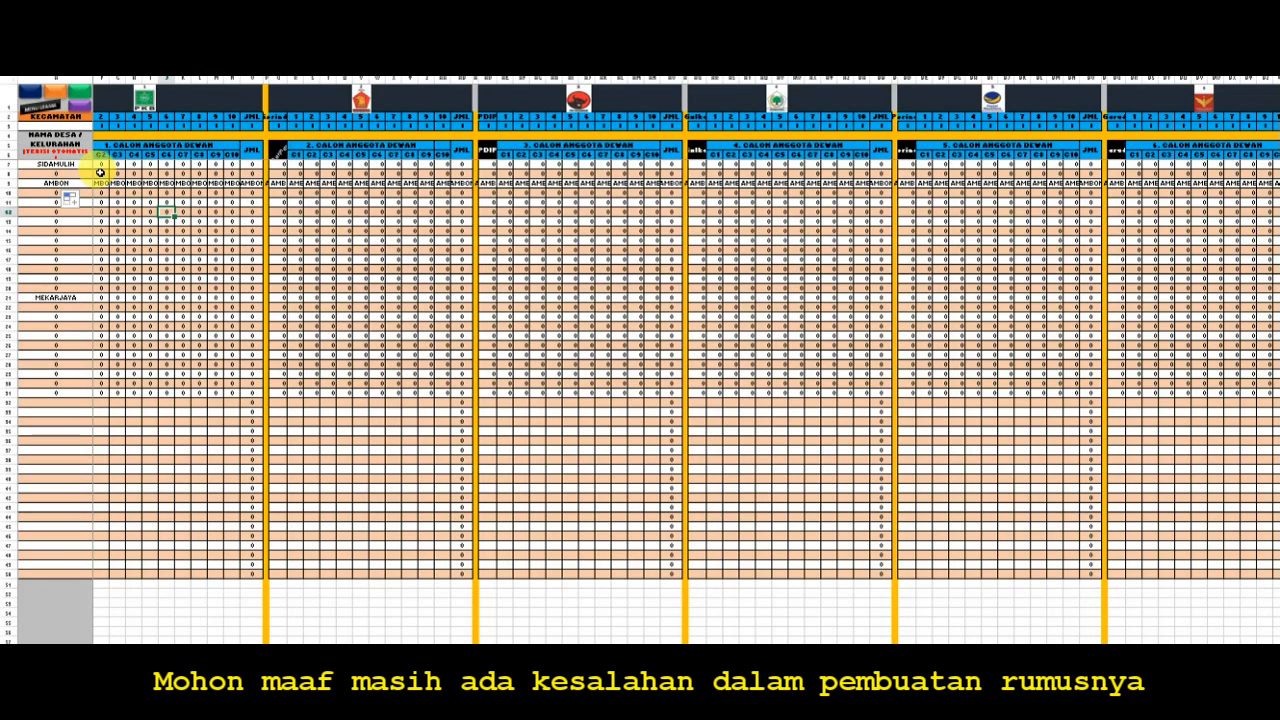
- Compare the AMBON row's village name cell with its first vote cell, and check a village cell further down
left_click(81, 184)
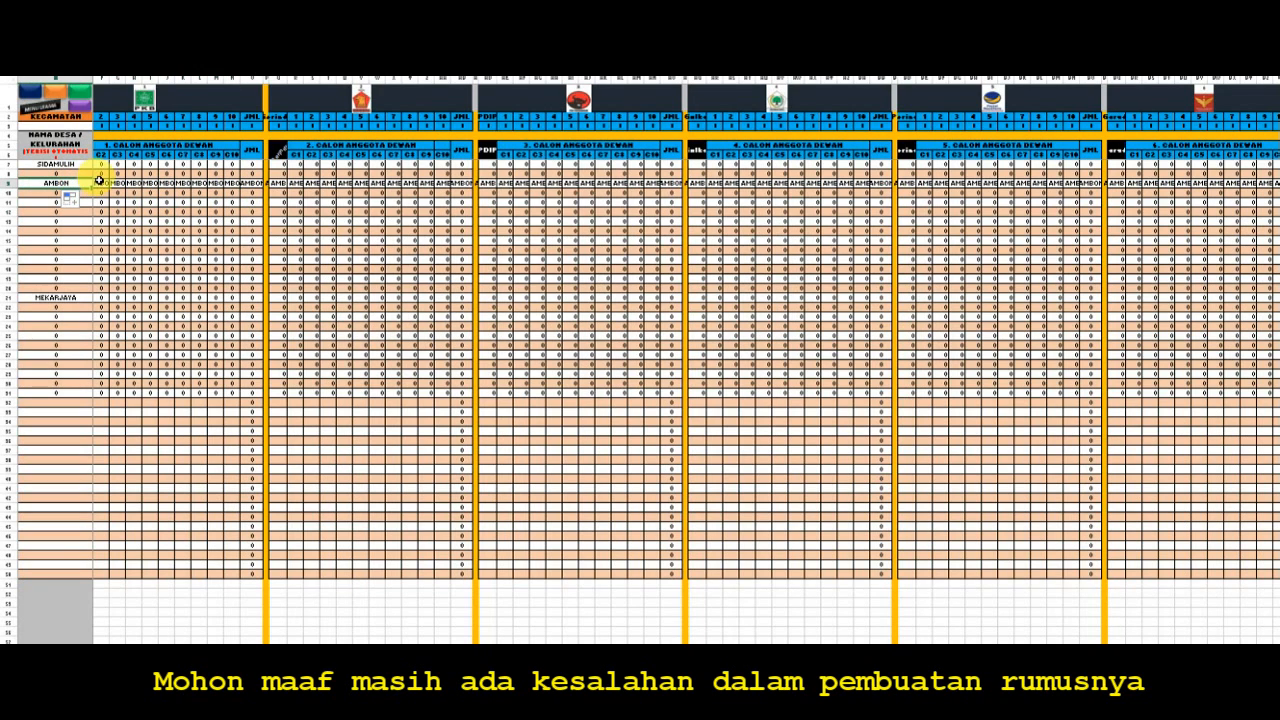
left_click(101, 185)
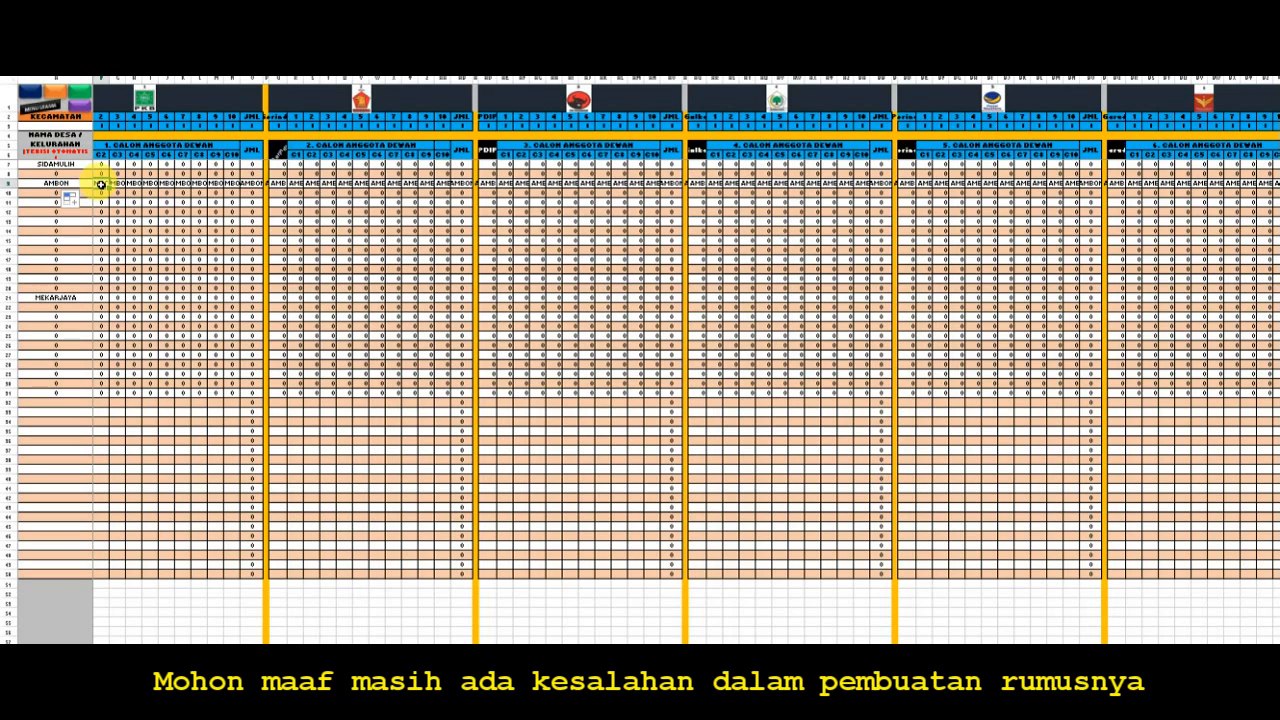
left_click(72, 181)
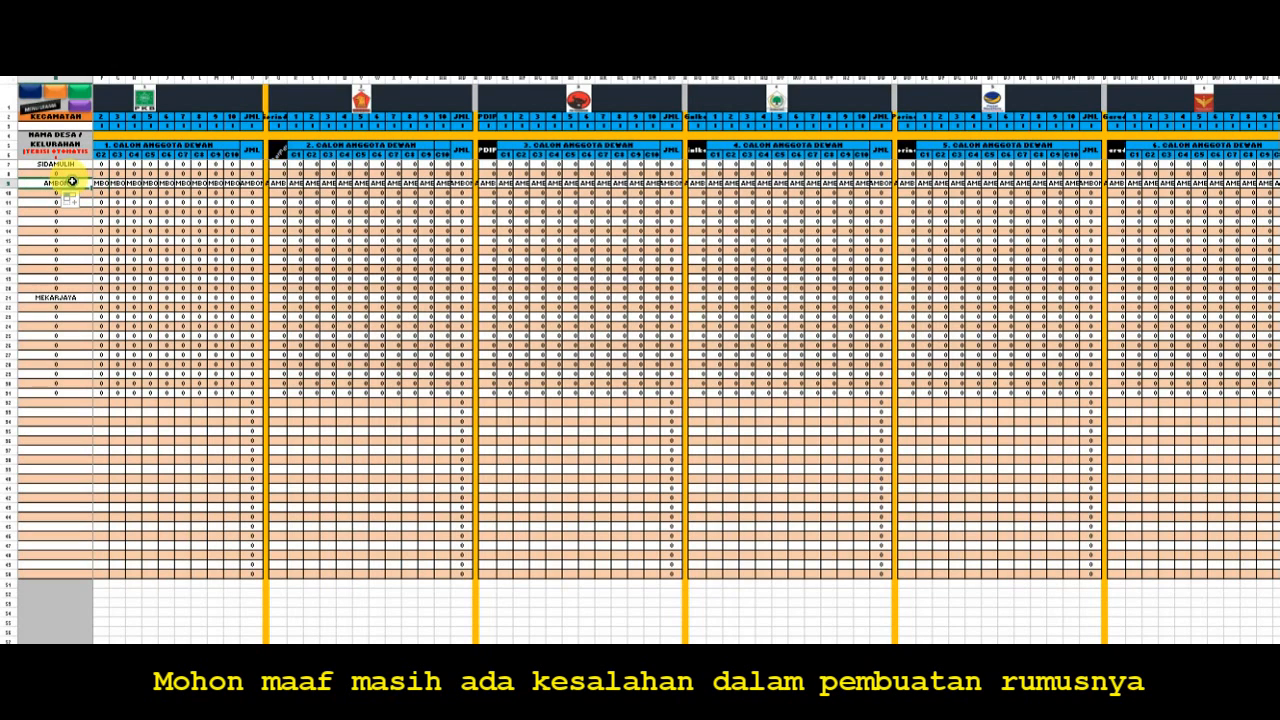
left_click(76, 252)
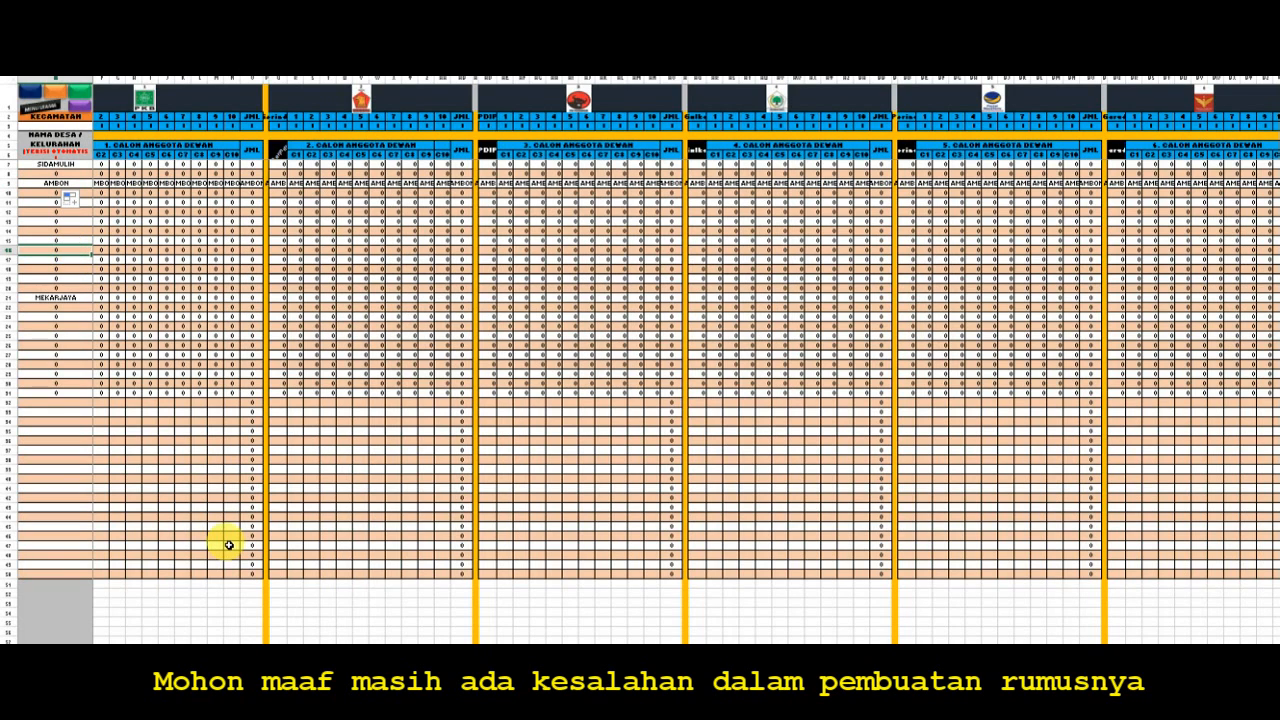
- Go back to the main menu, open TPS entry form 2 and enter MALUKU as the village name
left_click(44, 102)
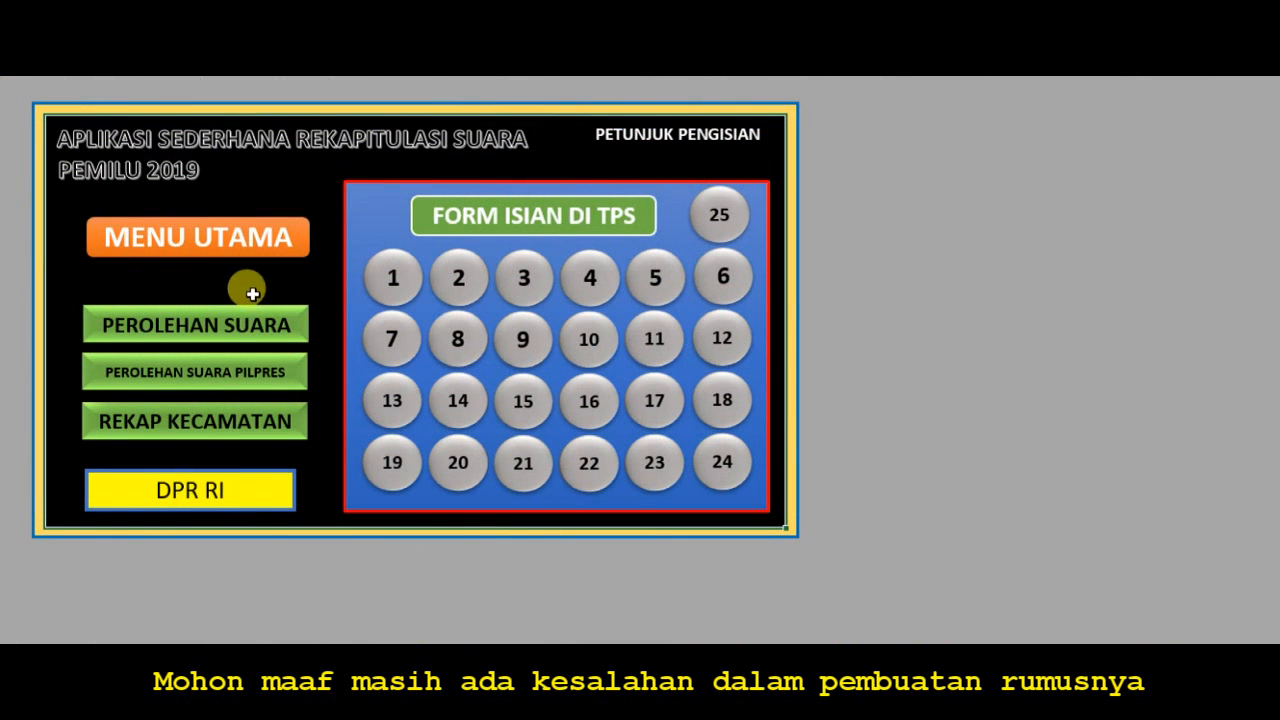
left_click(472, 279)
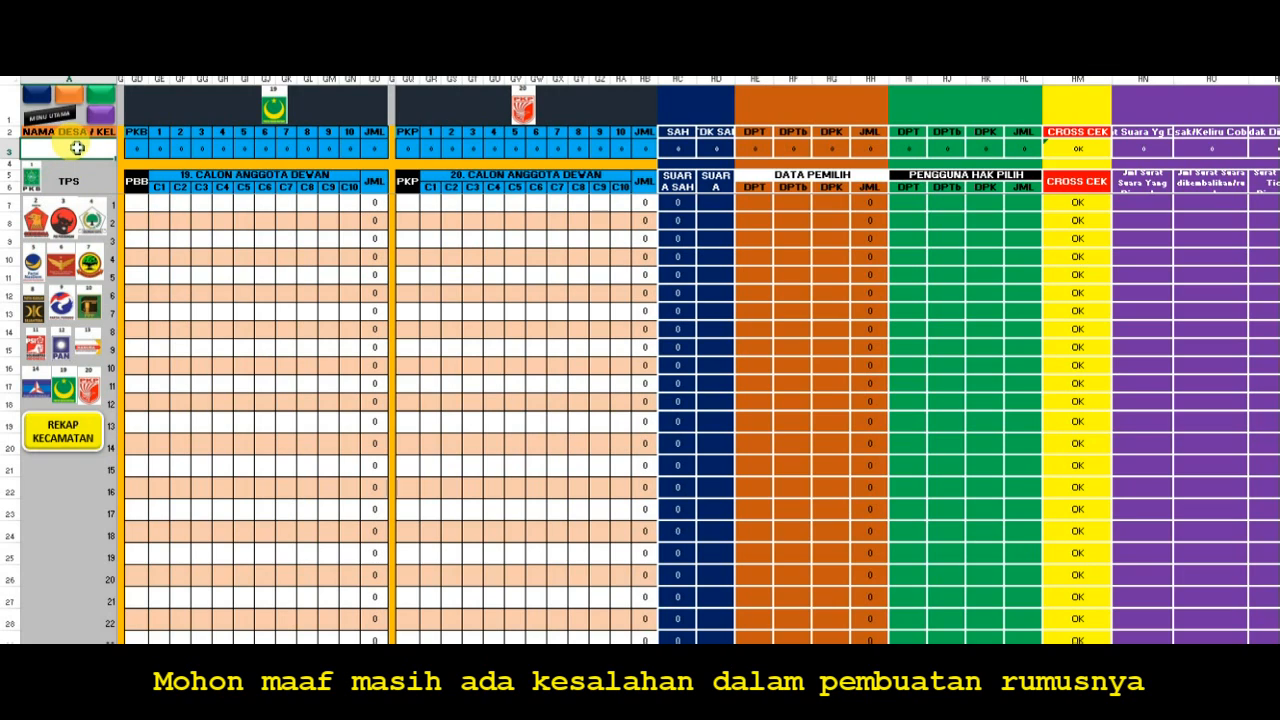
type("MALUKU")
key("Return")
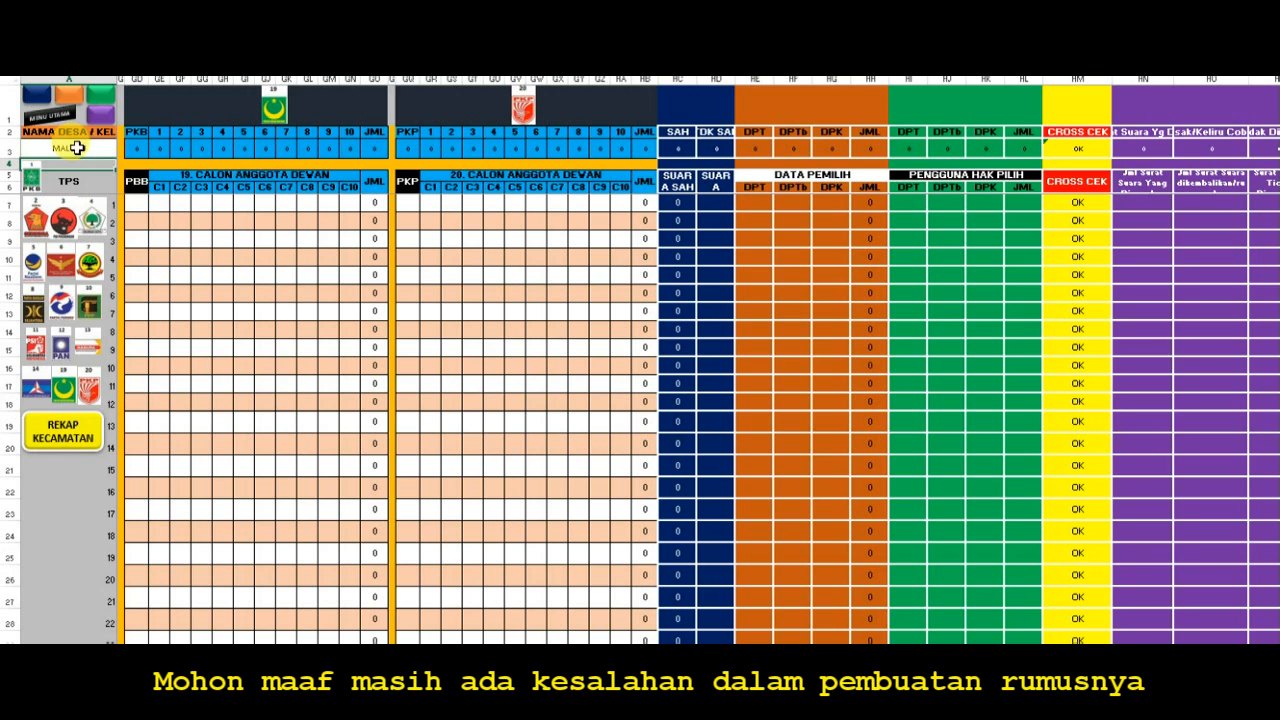
- Open the district recap and inspect the AMBON row's fourth-party vote cell, its village name cell and a vote cell below
left_click(64, 432)
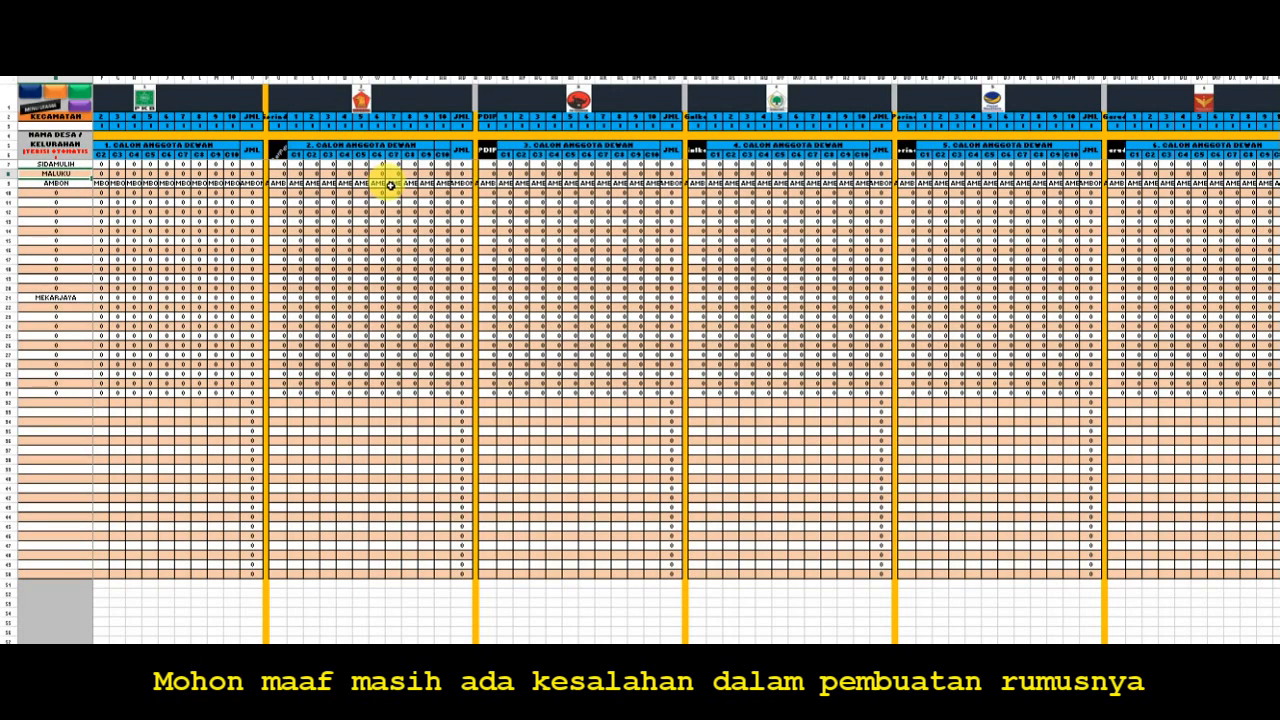
left_click(772, 184)
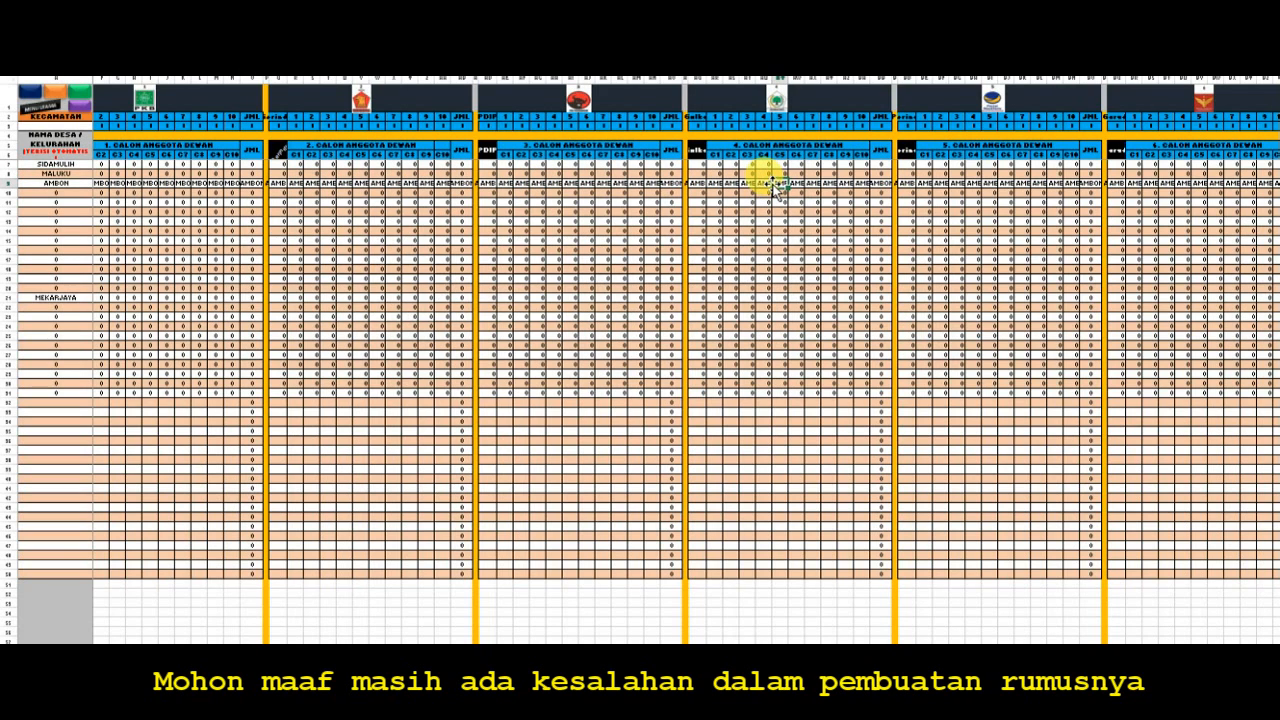
left_click(78, 184)
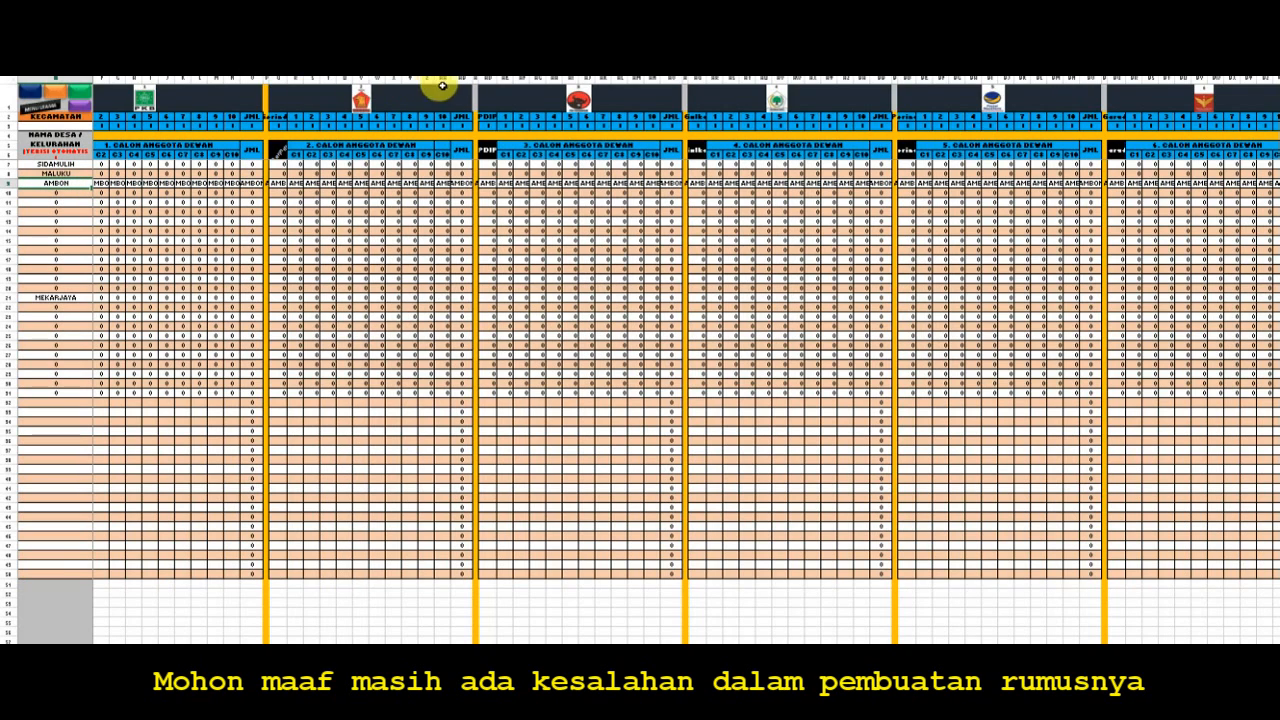
left_click(120, 201)
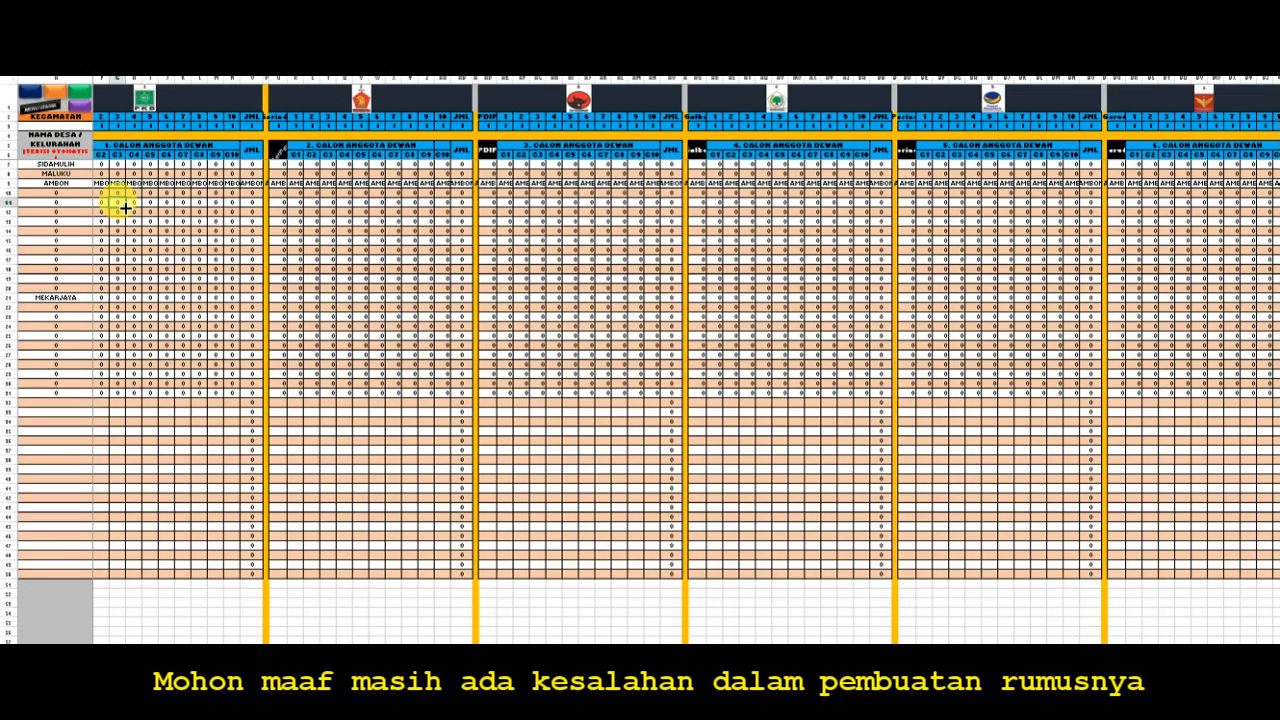
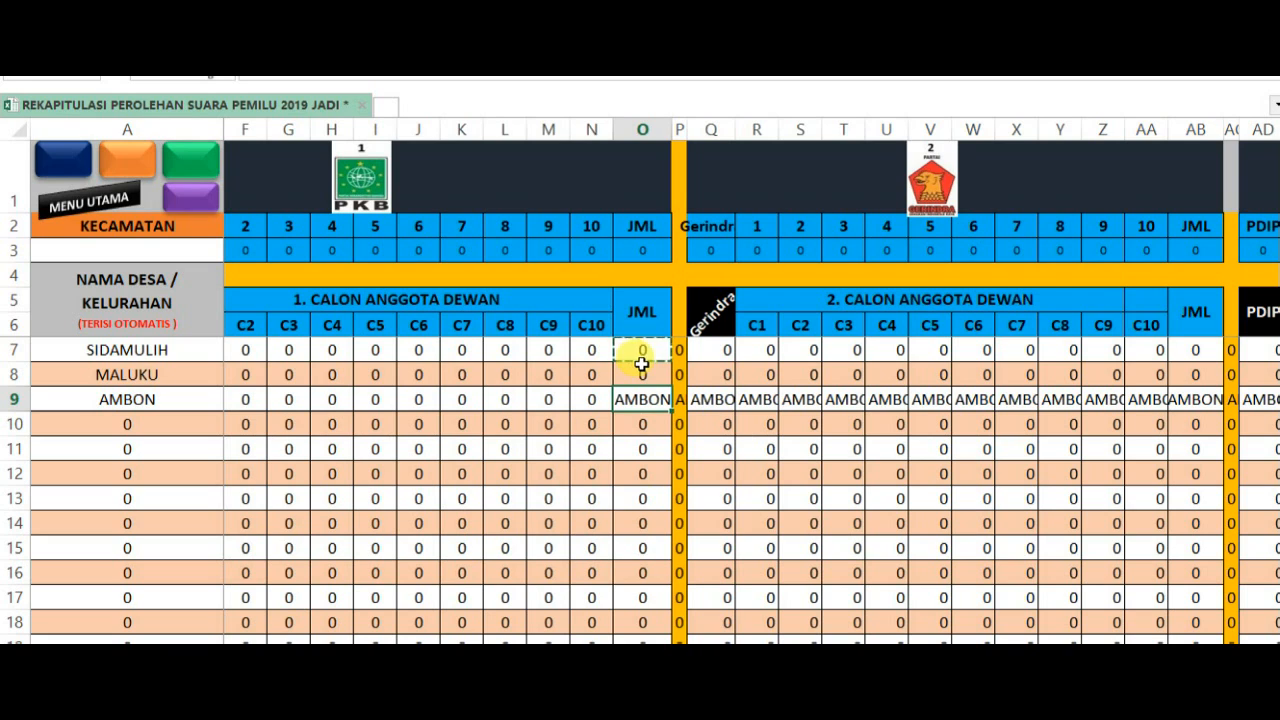
- Fill the AMBON row's C10 vote cell rightward into its first-party JML cell, and check the row's PKB cells
left_click(592, 398)
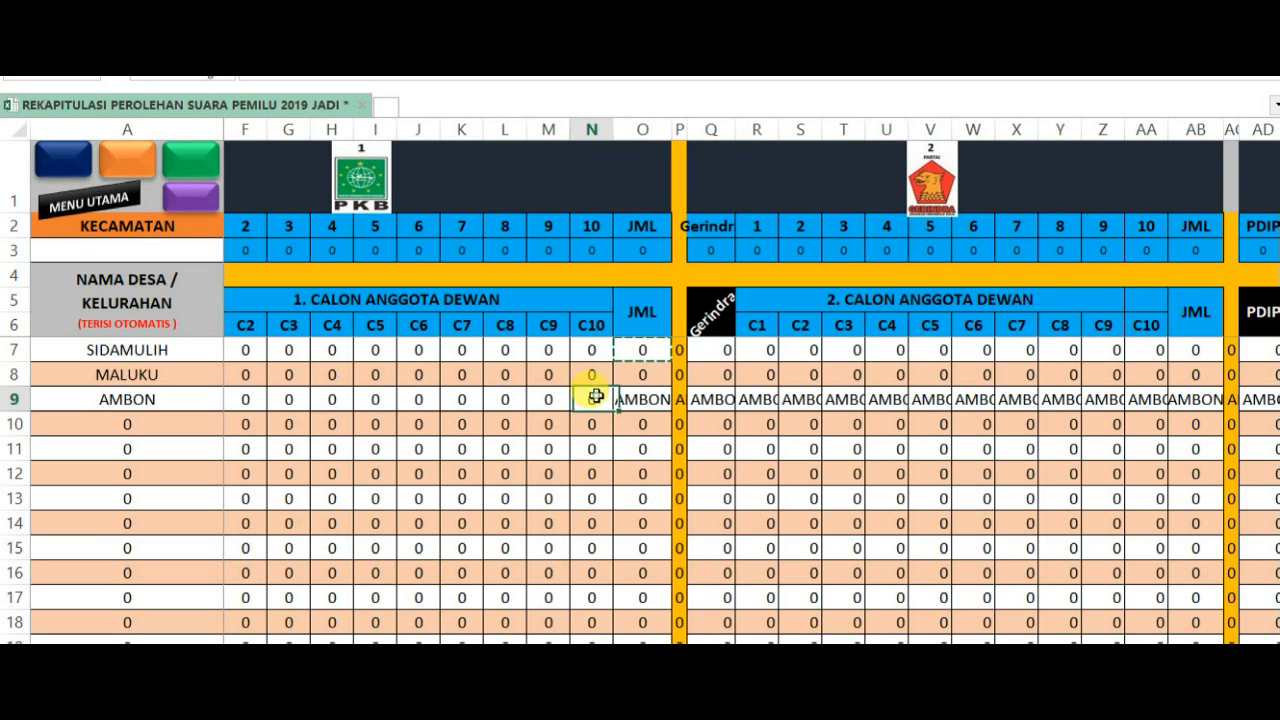
left_click_drag(611, 409, 651, 400)
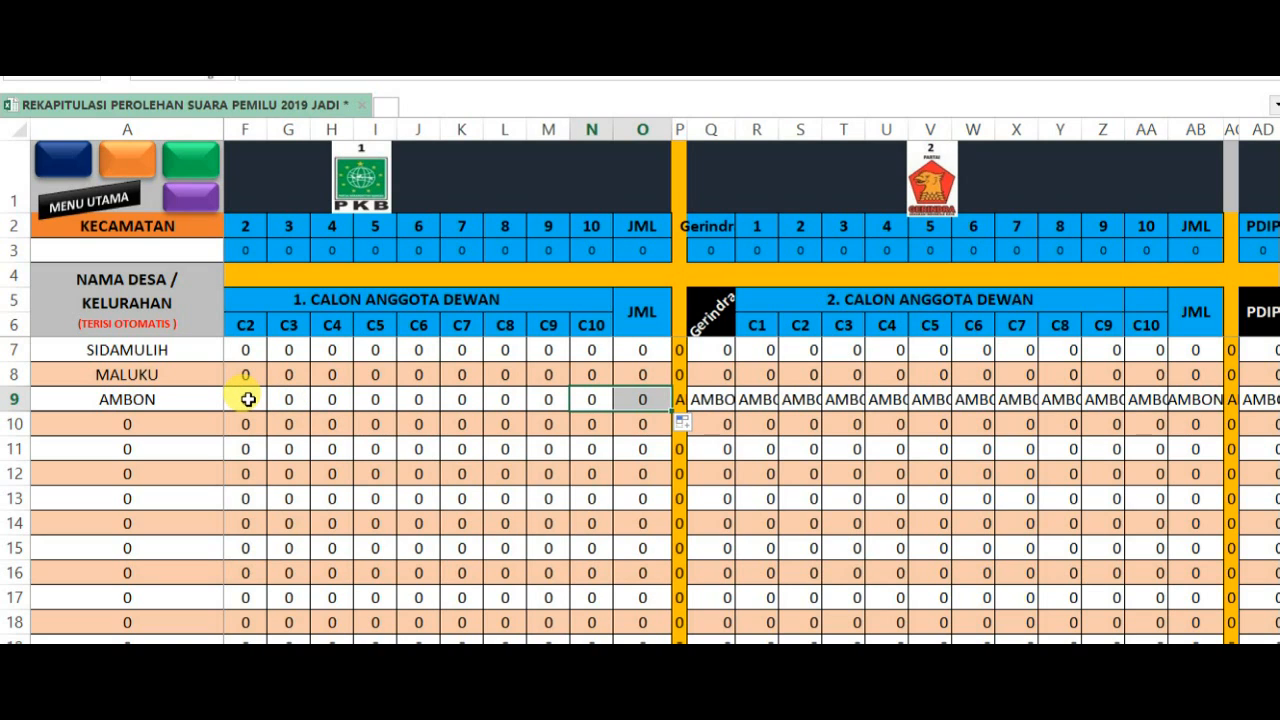
left_click_drag(248, 399, 645, 402)
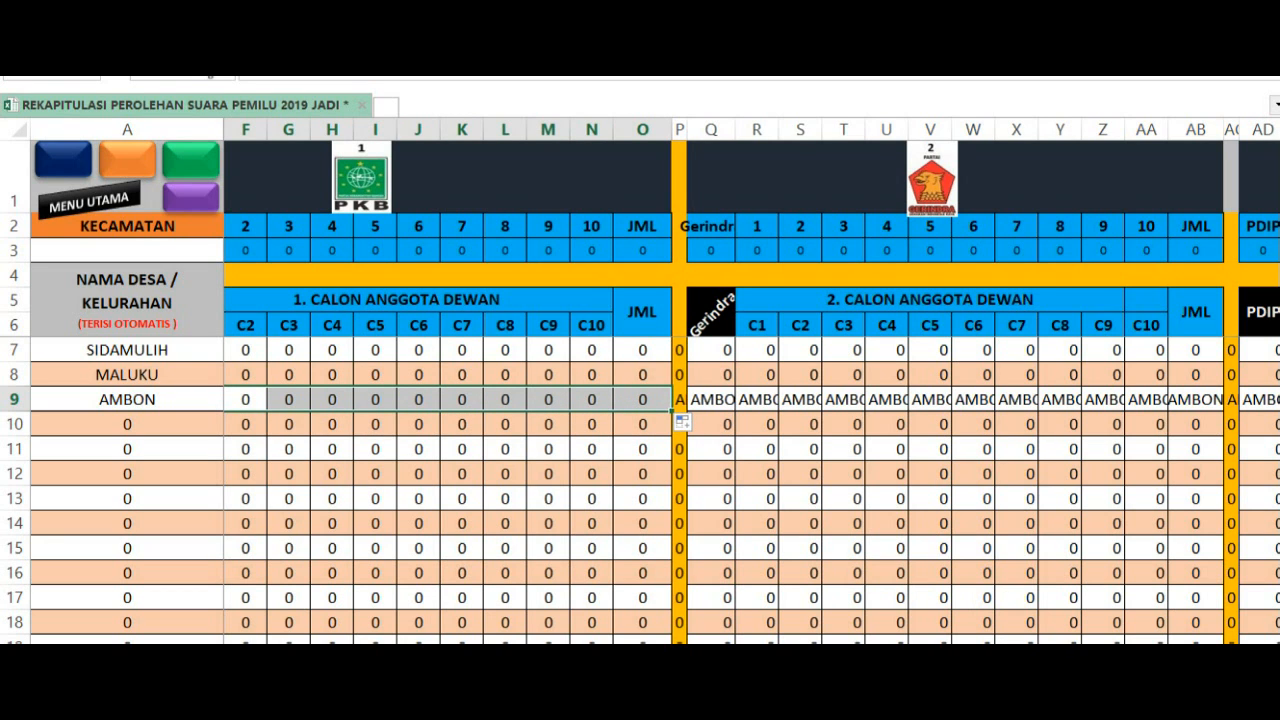
scroll(750, 450, "left", 1)
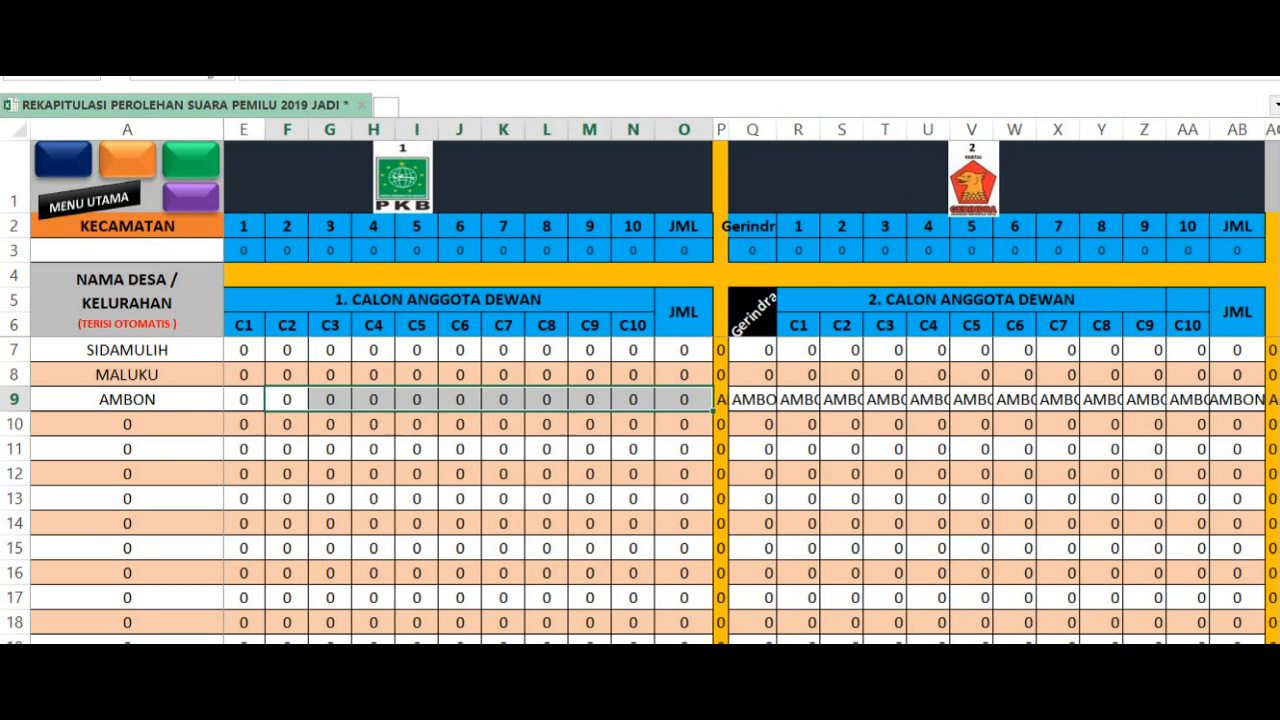
left_click(581, 492)
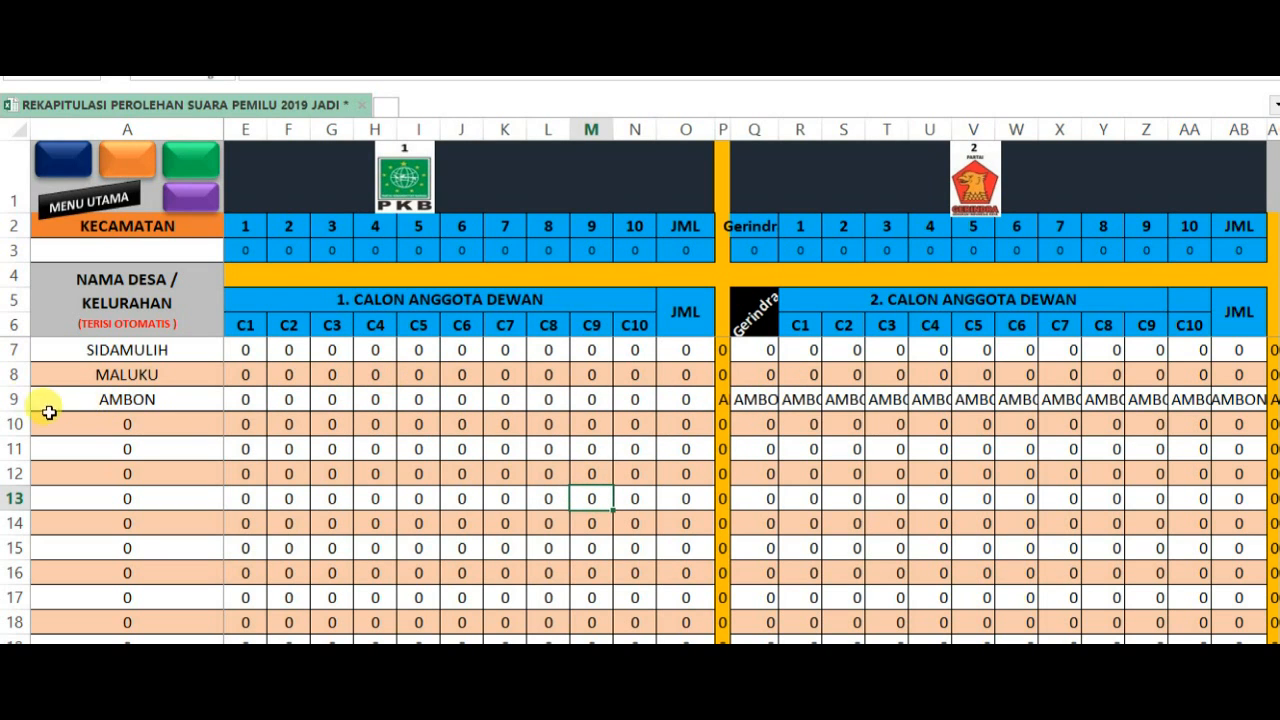
left_click(15, 399)
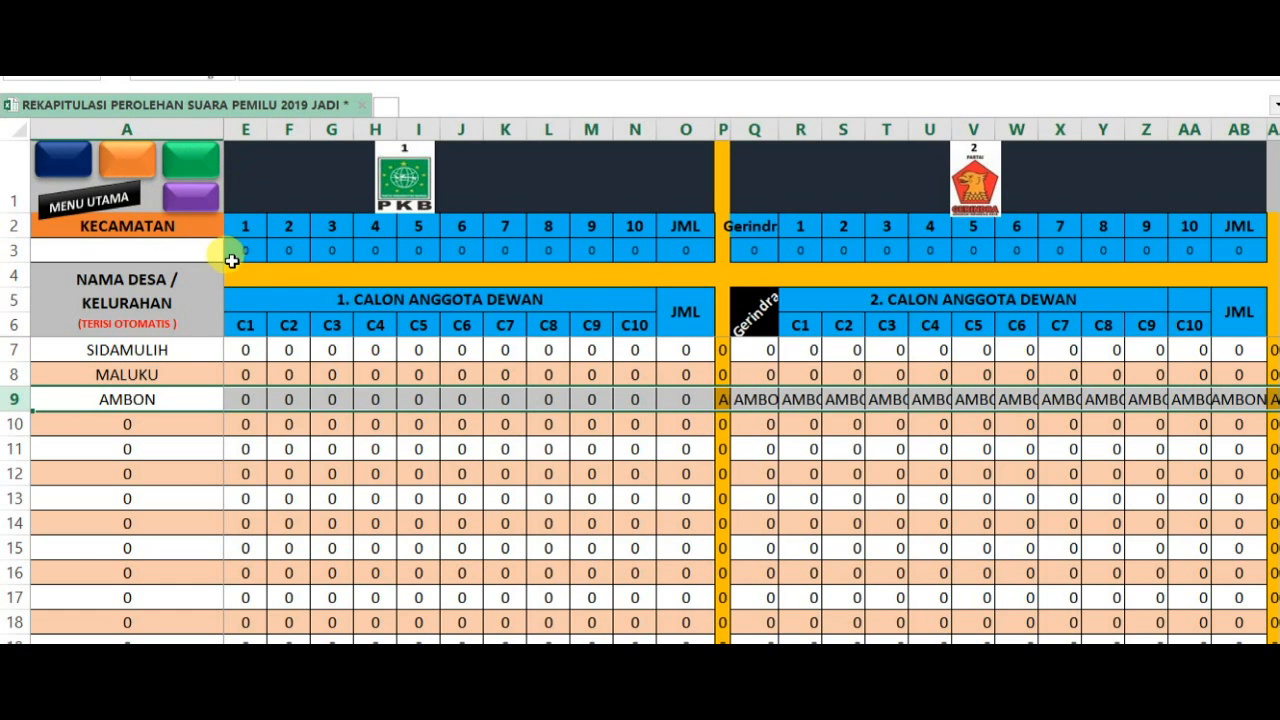
- Open TPS entry form 5 from the main menu and enter 7, 6, 5, 4, 3, 2, 1 for PKB and C1 to C6 at TPS 1
left_click(99, 206)
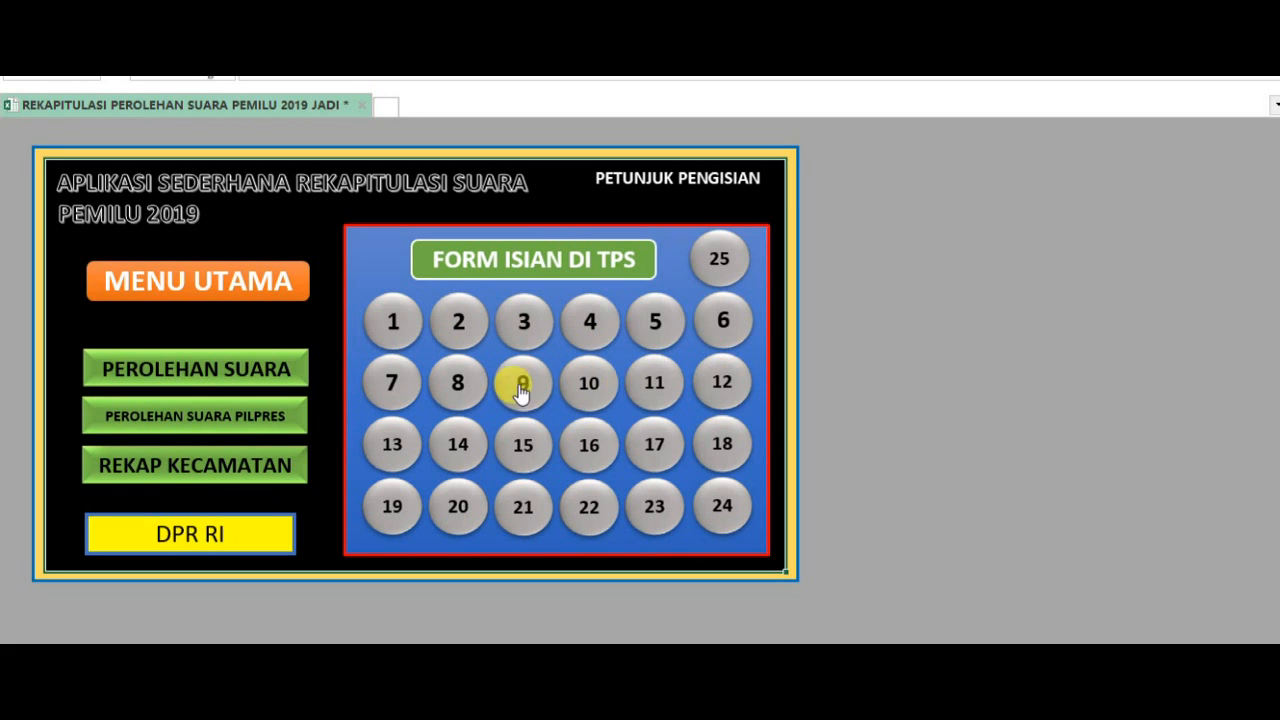
left_click(655, 322)
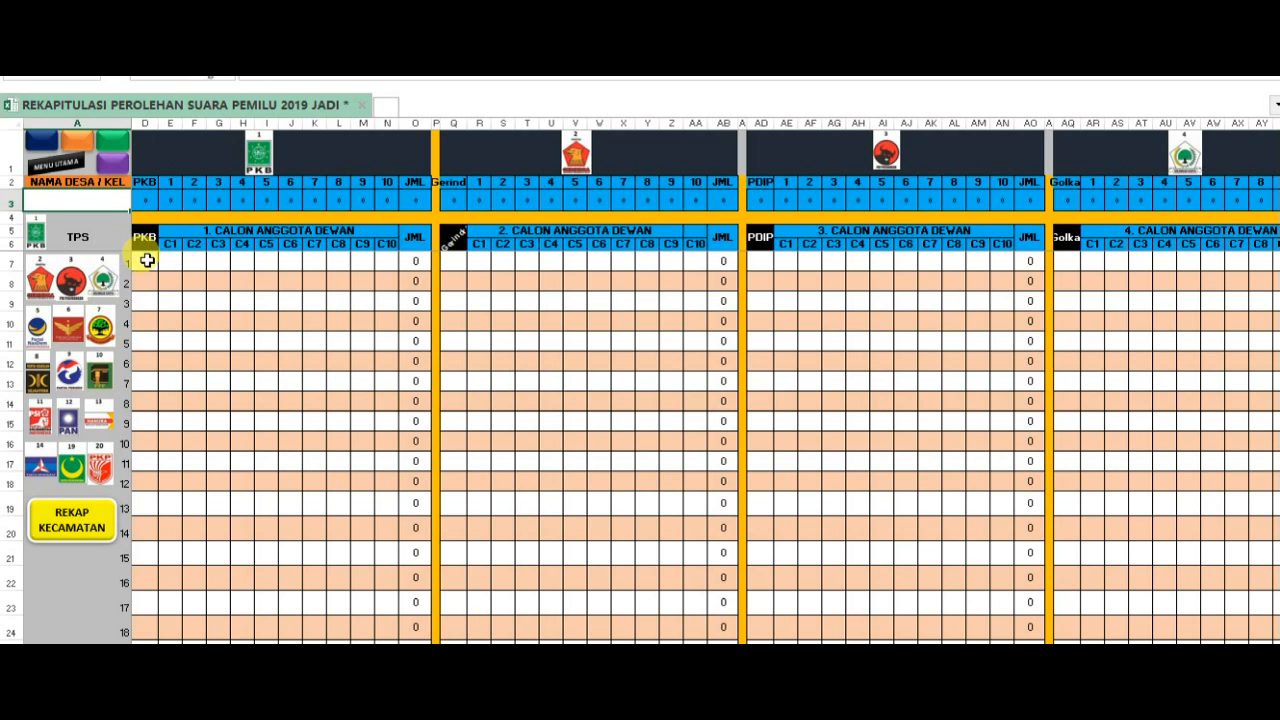
left_click(147, 260)
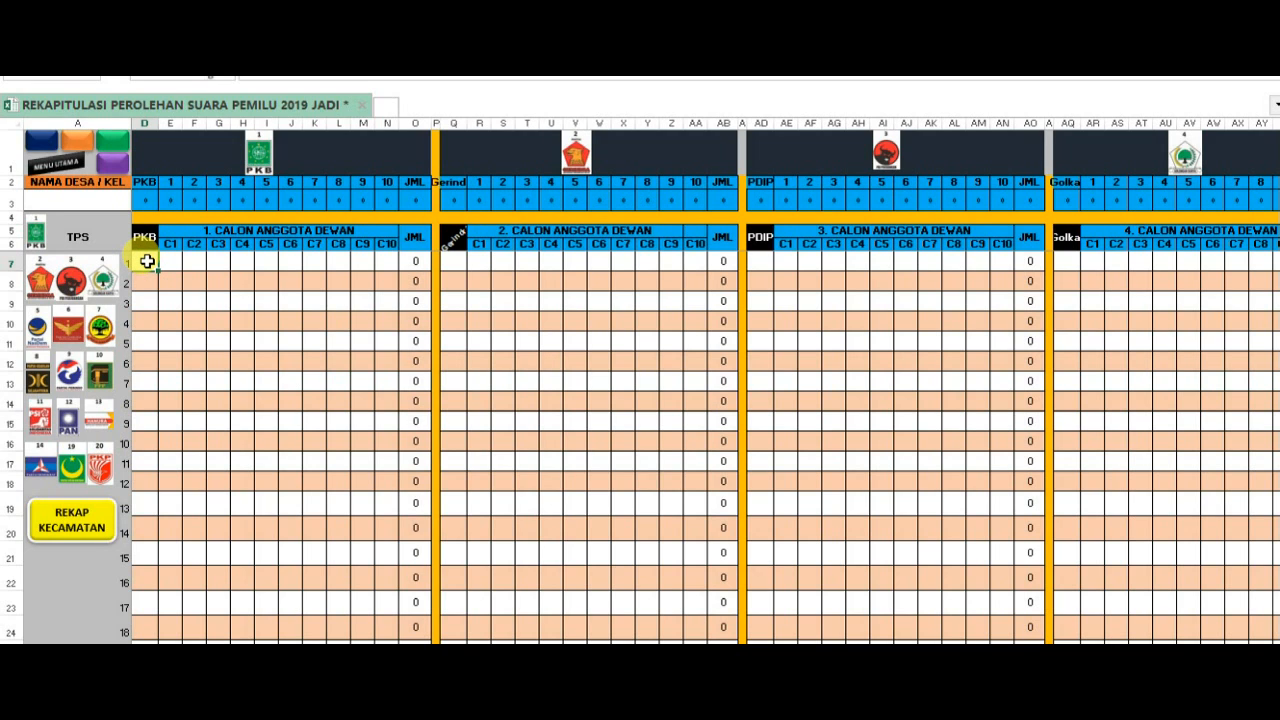
type("7")
key("Tab")
type("6")
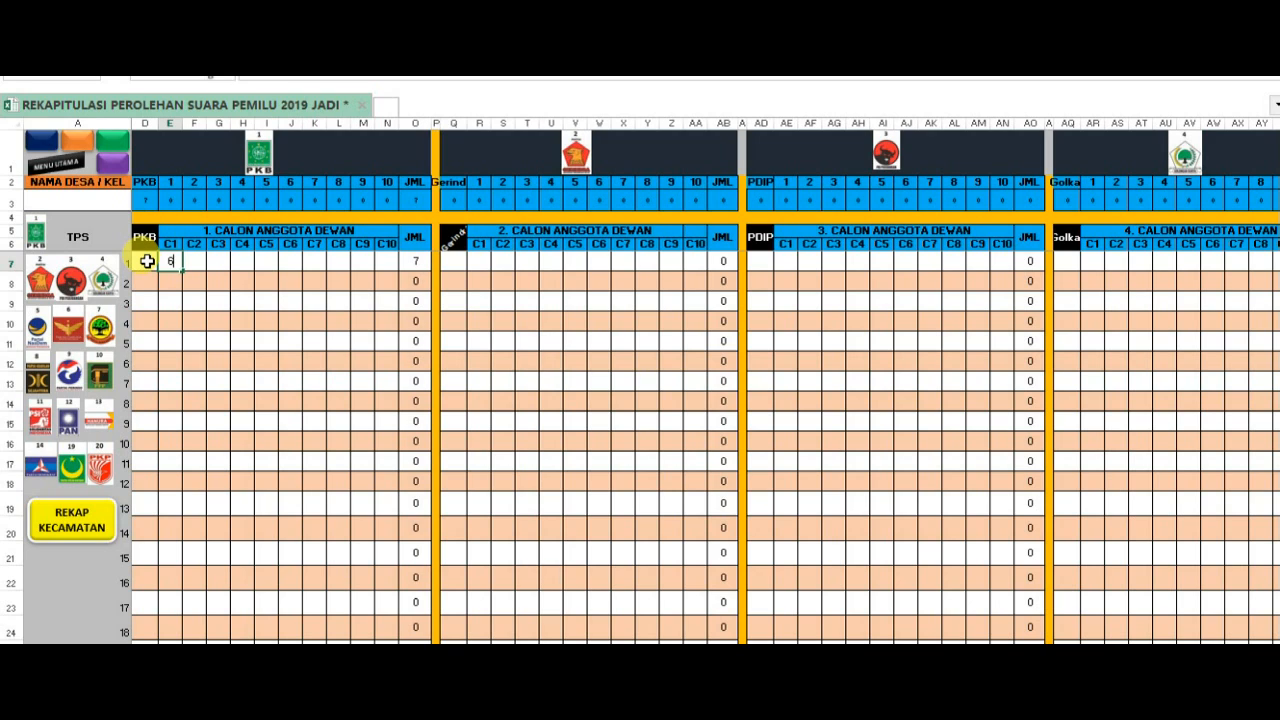
key("Tab")
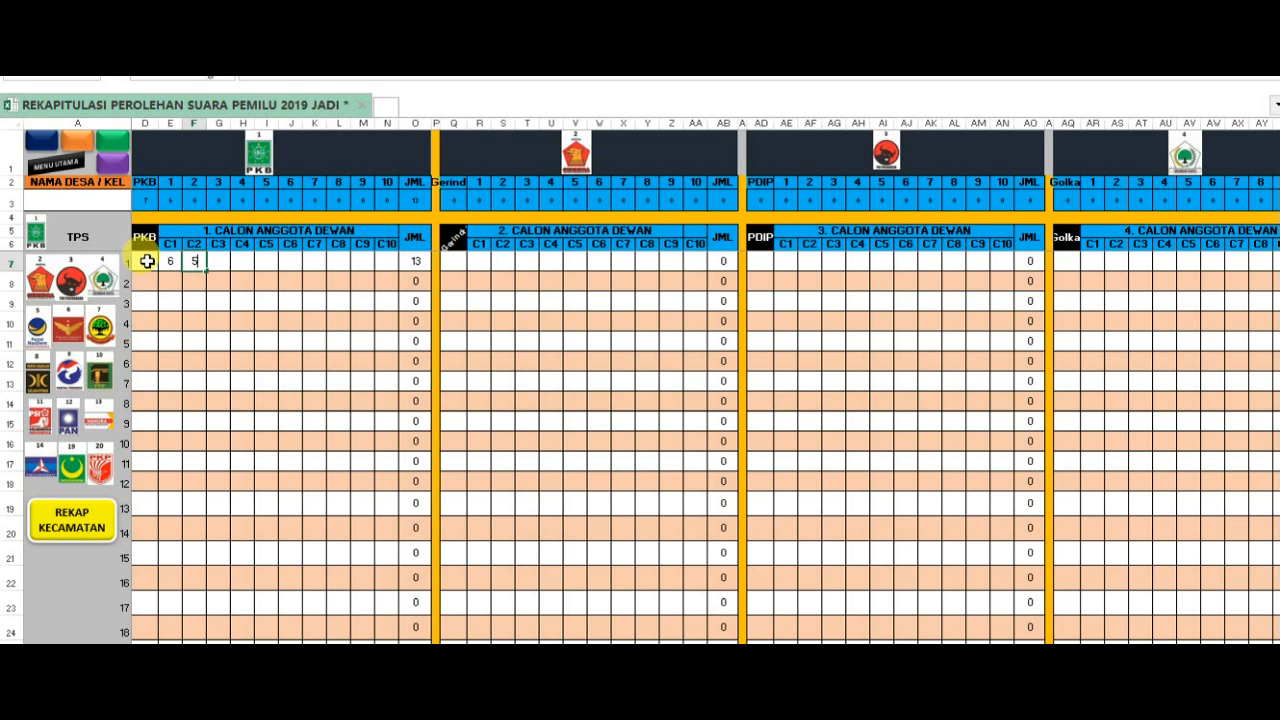
key("Tab")
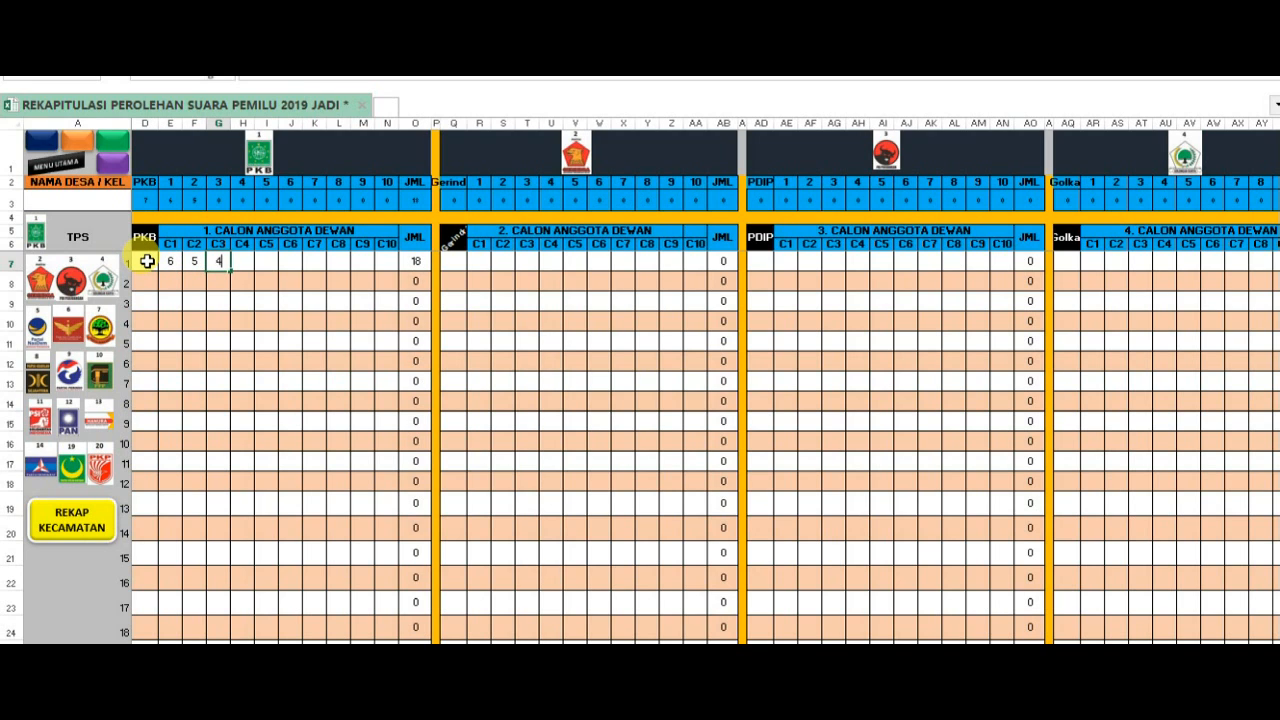
key("Tab")
key("Tab")
key("Tab")
type("1")
key("Return")
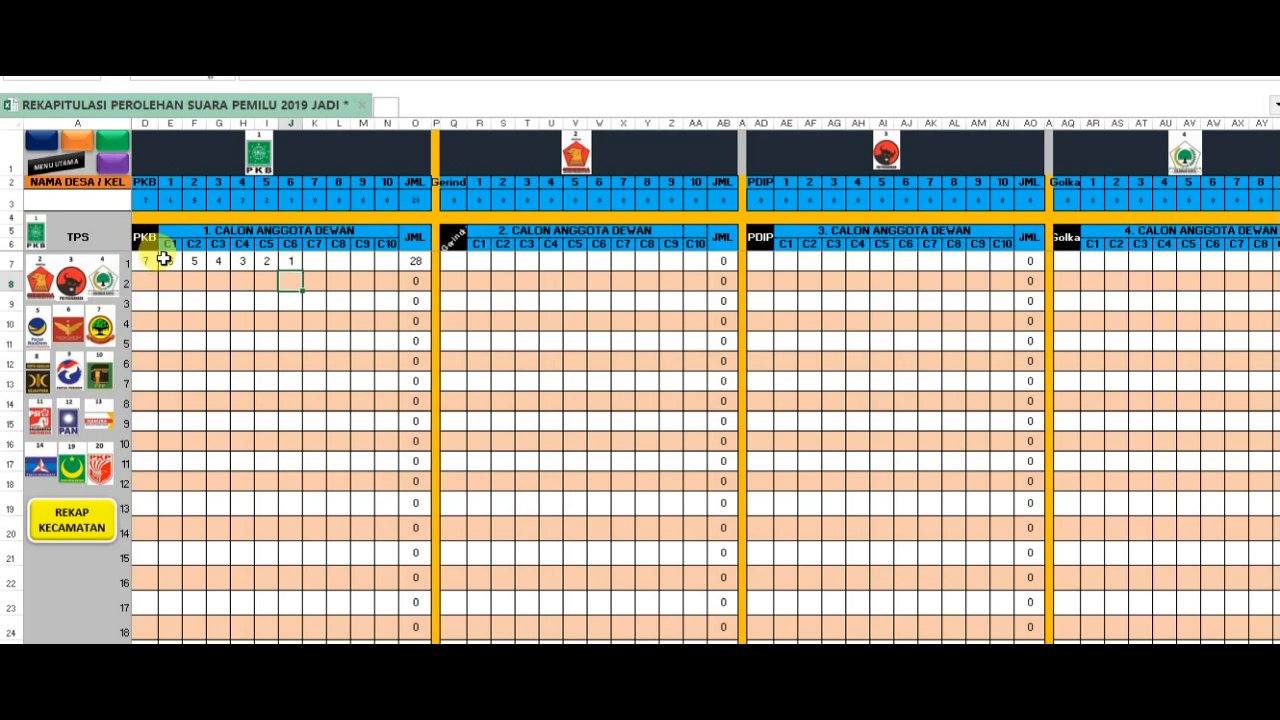
- Copy PKB's TPS 1 votes from the party cell through C6 into the Gerindra, PDIP and Golkar sections
left_click_drag(146, 262, 283, 262)
key("ctrl+c")
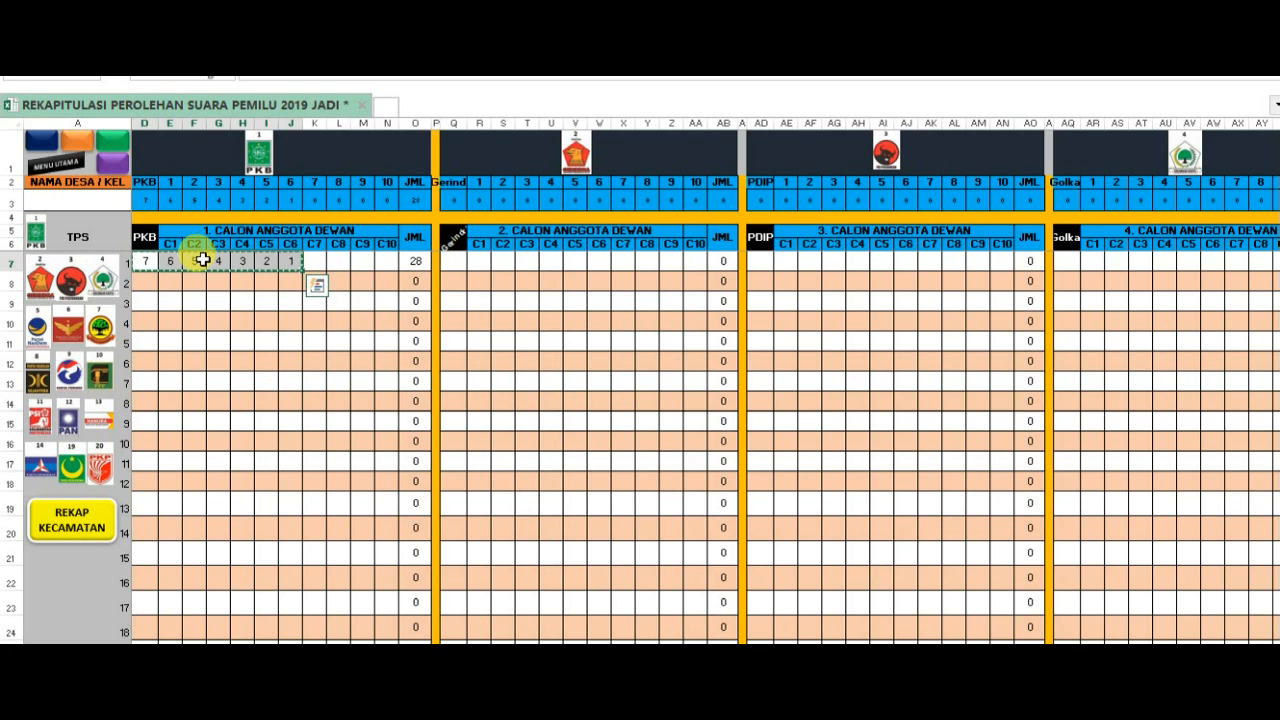
left_click(40, 280)
key("ctrl+v")
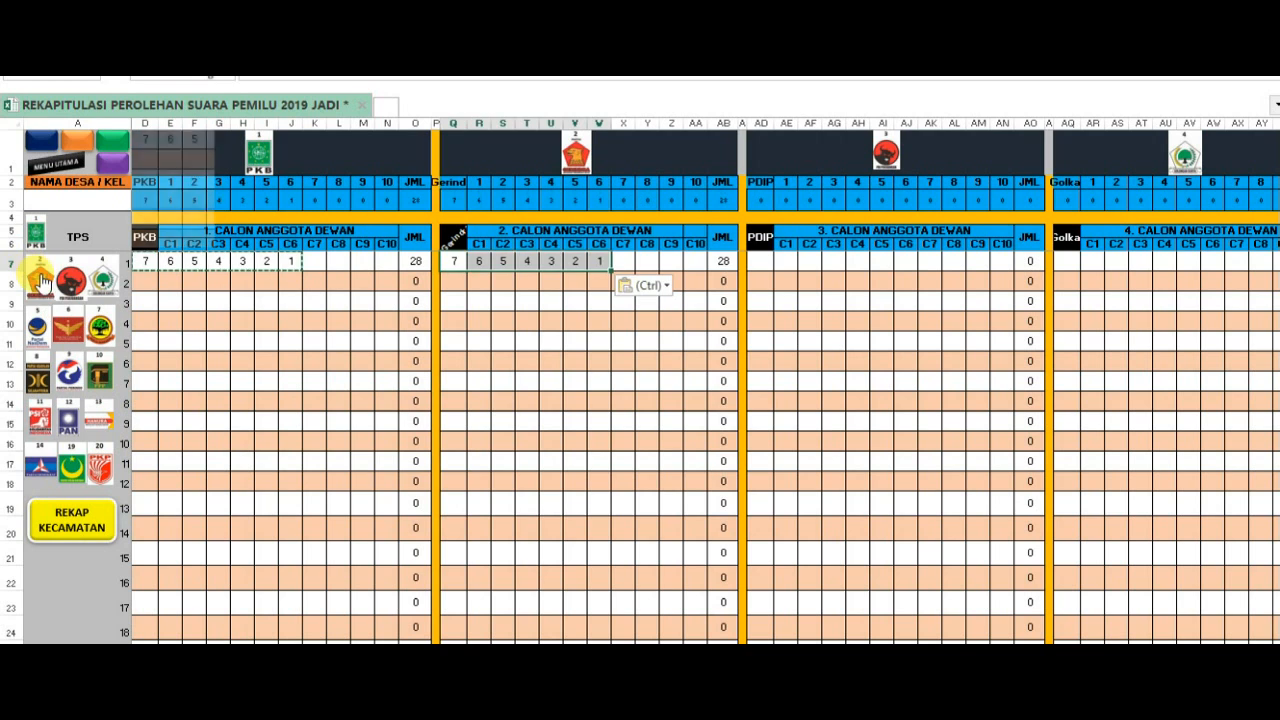
left_click(80, 280)
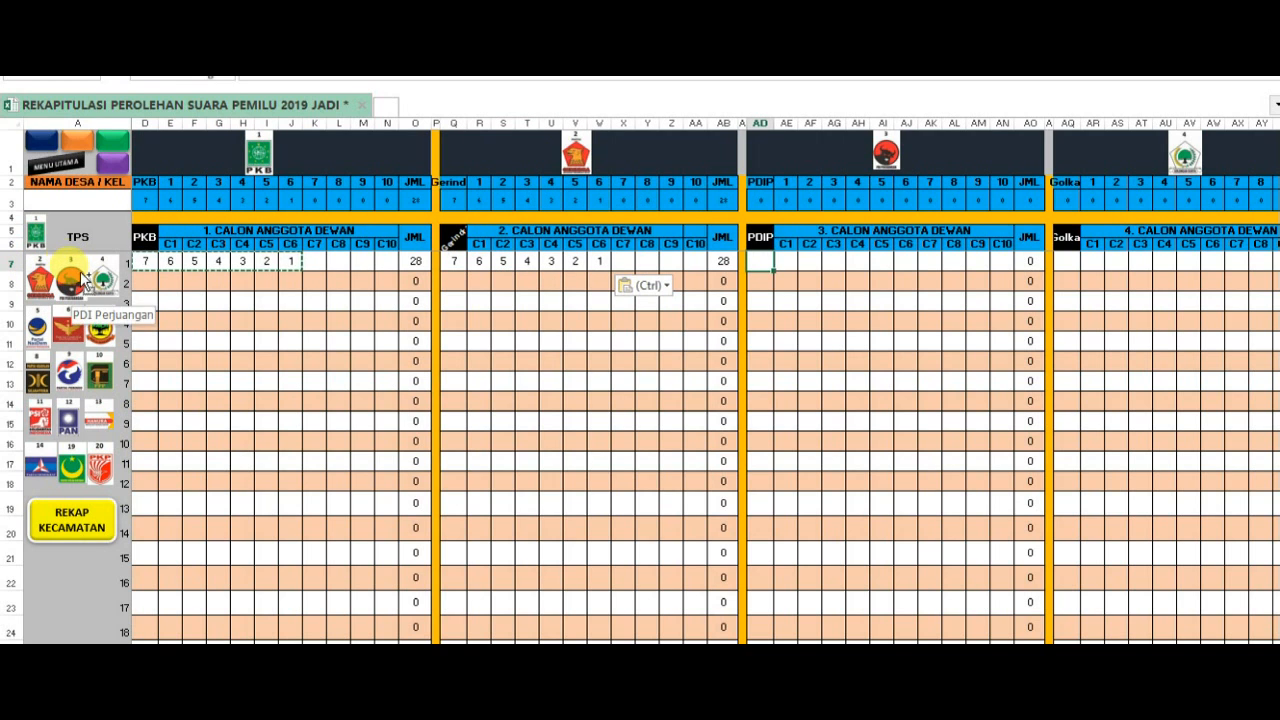
key("ctrl+v")
left_click(98, 280)
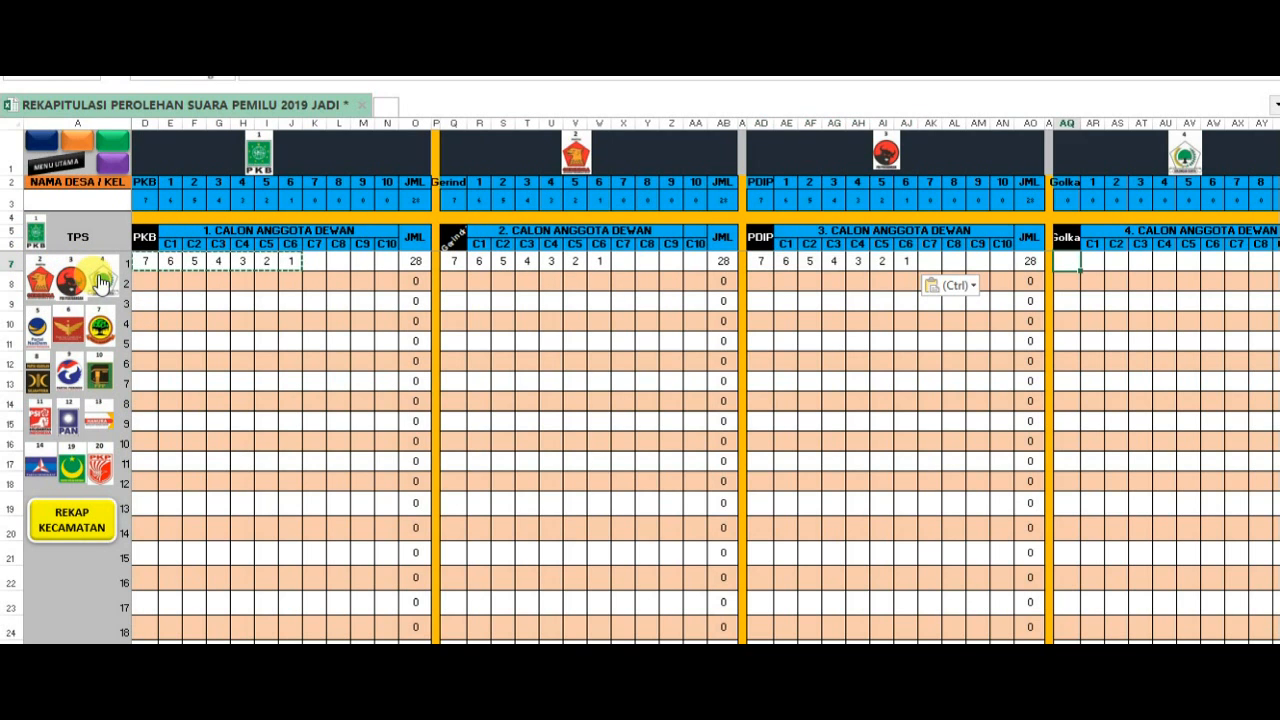
key("ctrl+v")
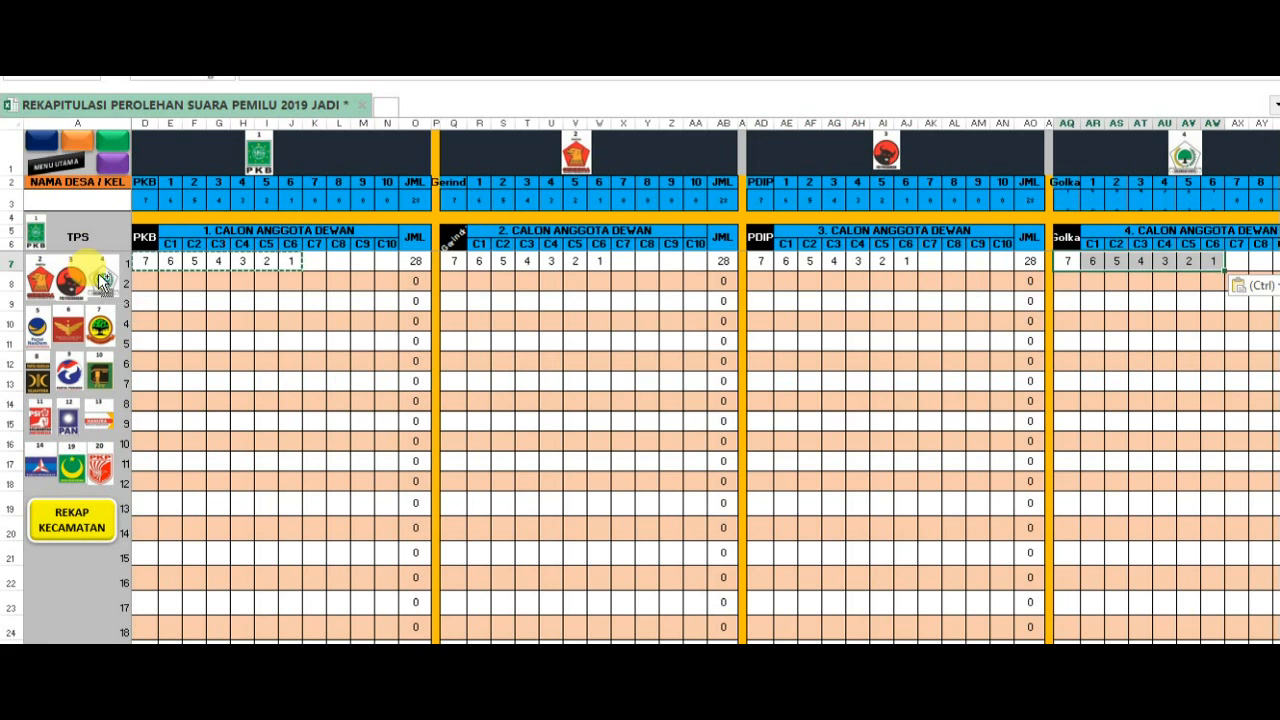
- Paste the copied TPS 1 votes into the sections of party 5, Garuda and Berkarya
left_click(37, 328)
key("ctrl+v")
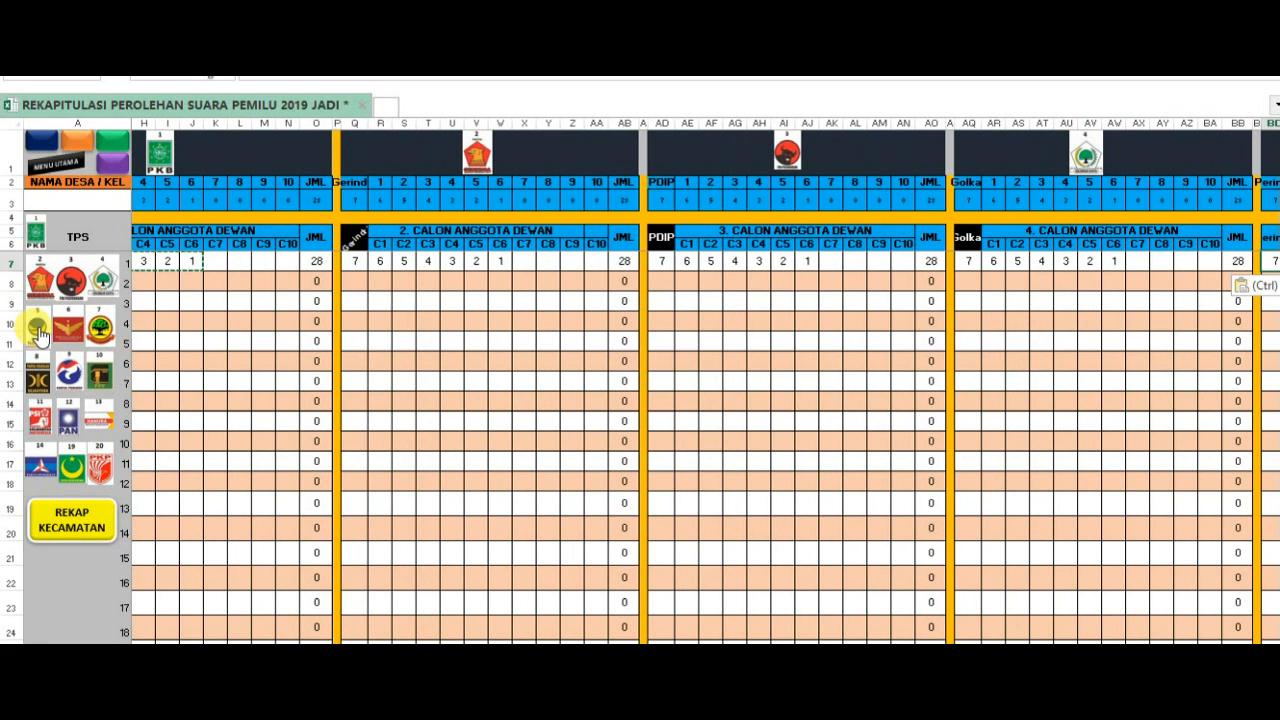
left_click(72, 328)
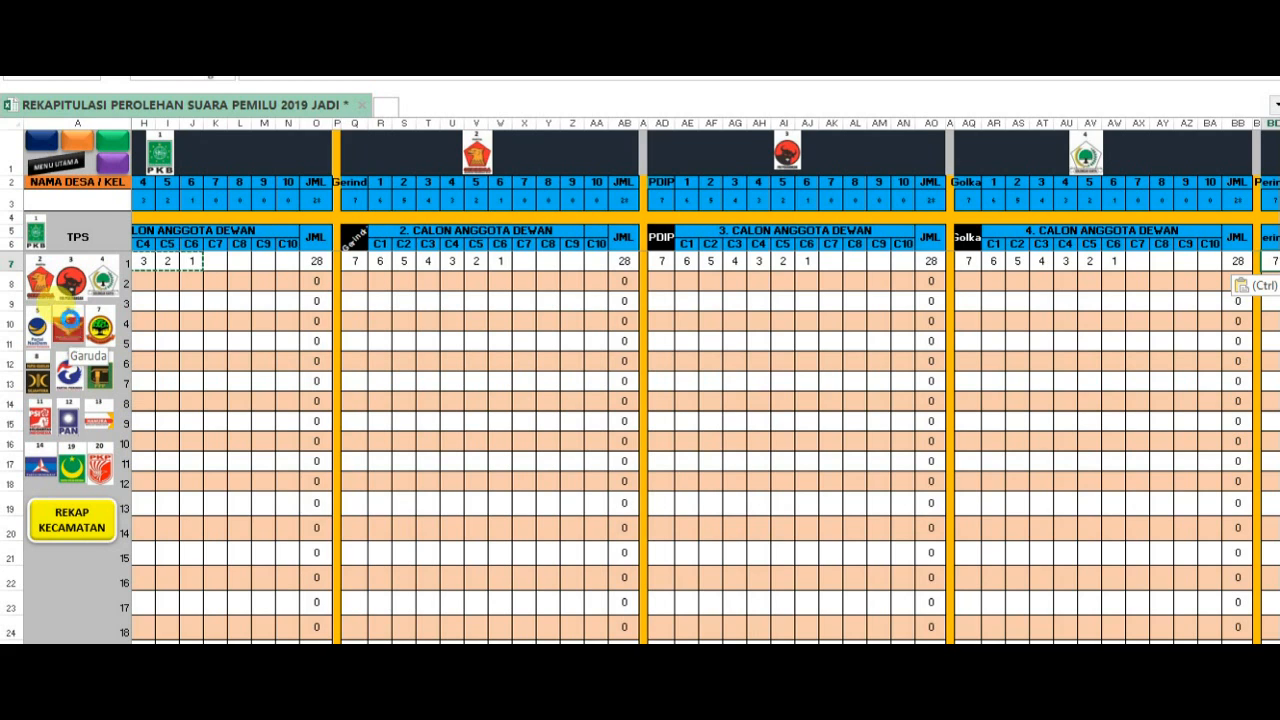
key("ctrl+v")
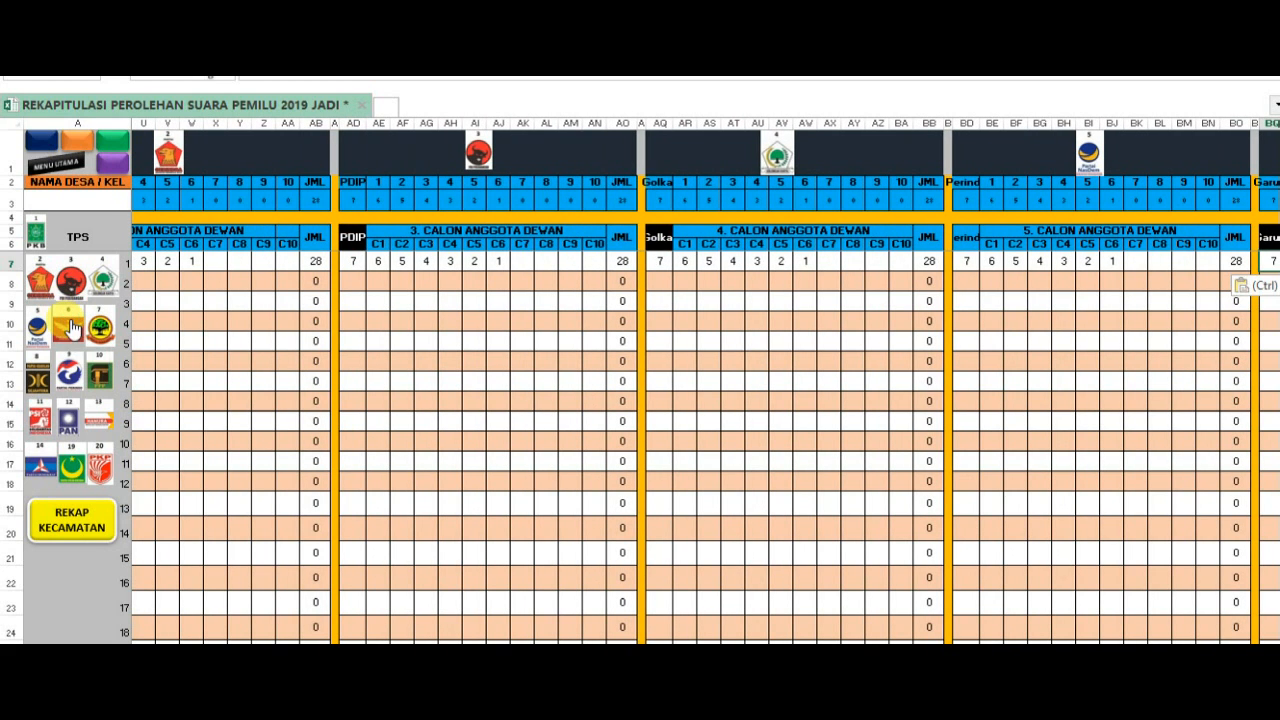
left_click(99, 328)
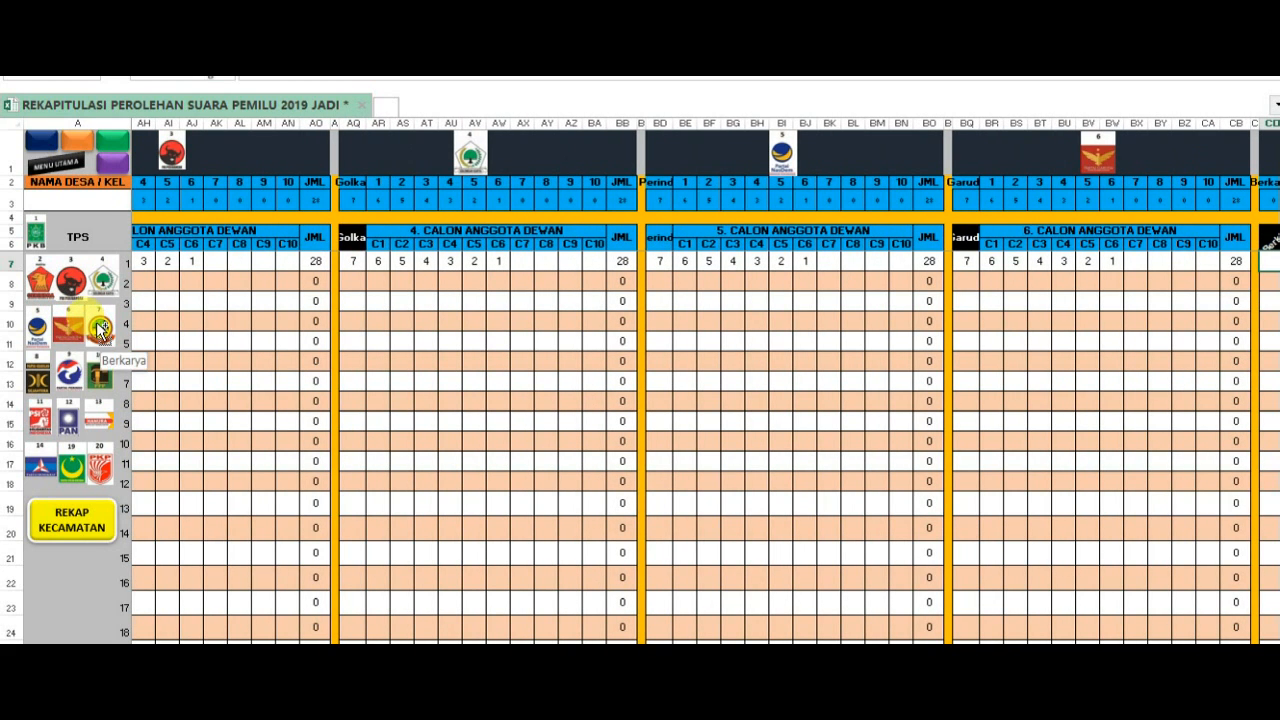
type("7")
- Paste the copied TPS 1 votes into the PKS, Perindo (party 9) and PPP sections
left_click(44, 376)
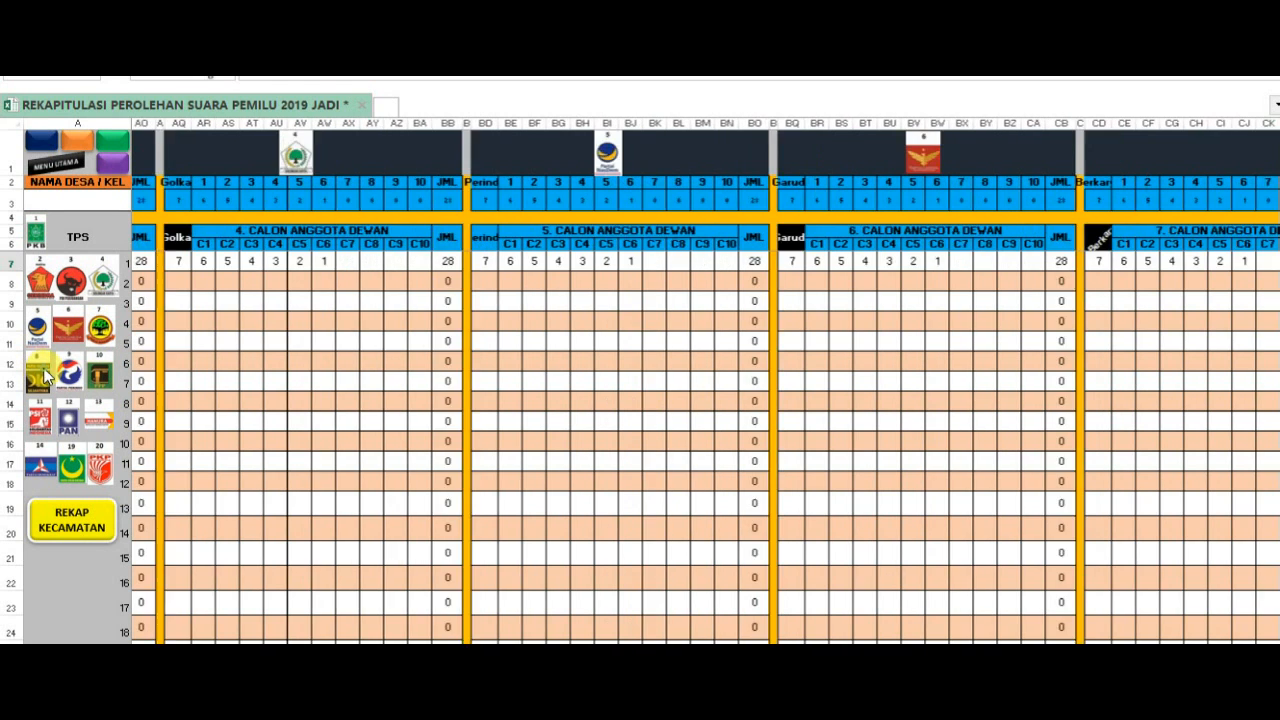
key("ctrl+v")
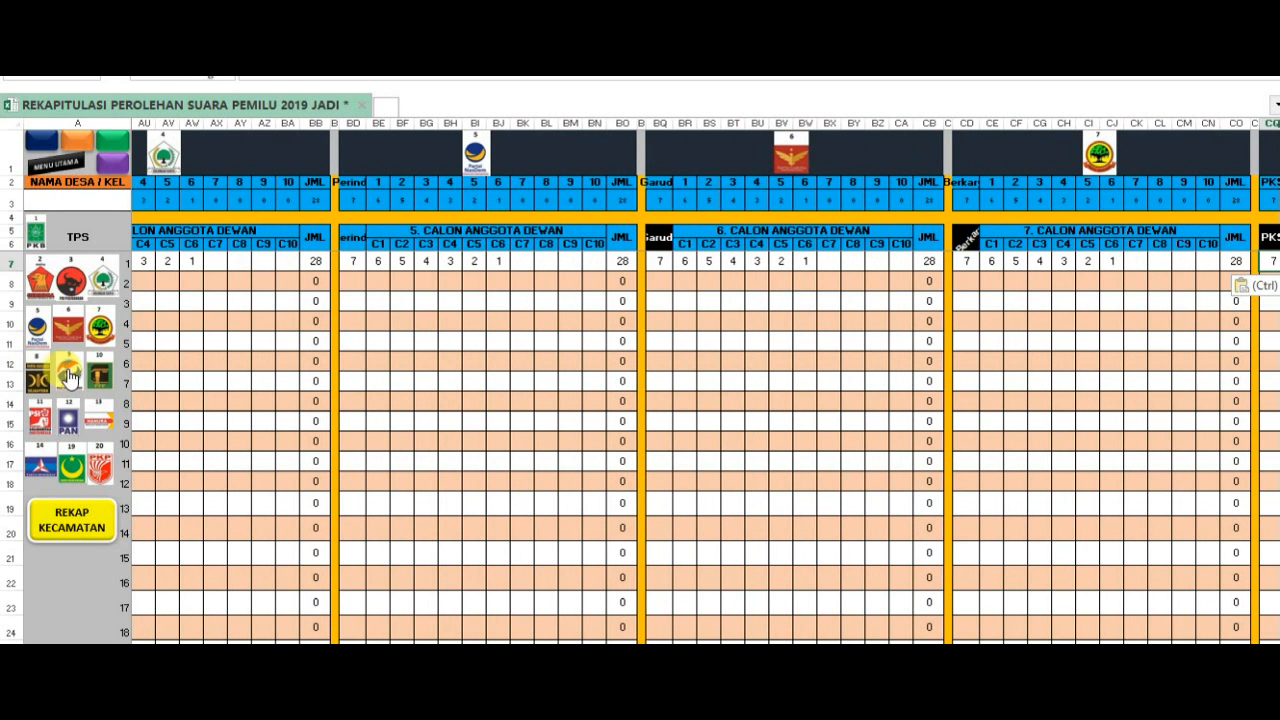
left_click(71, 374)
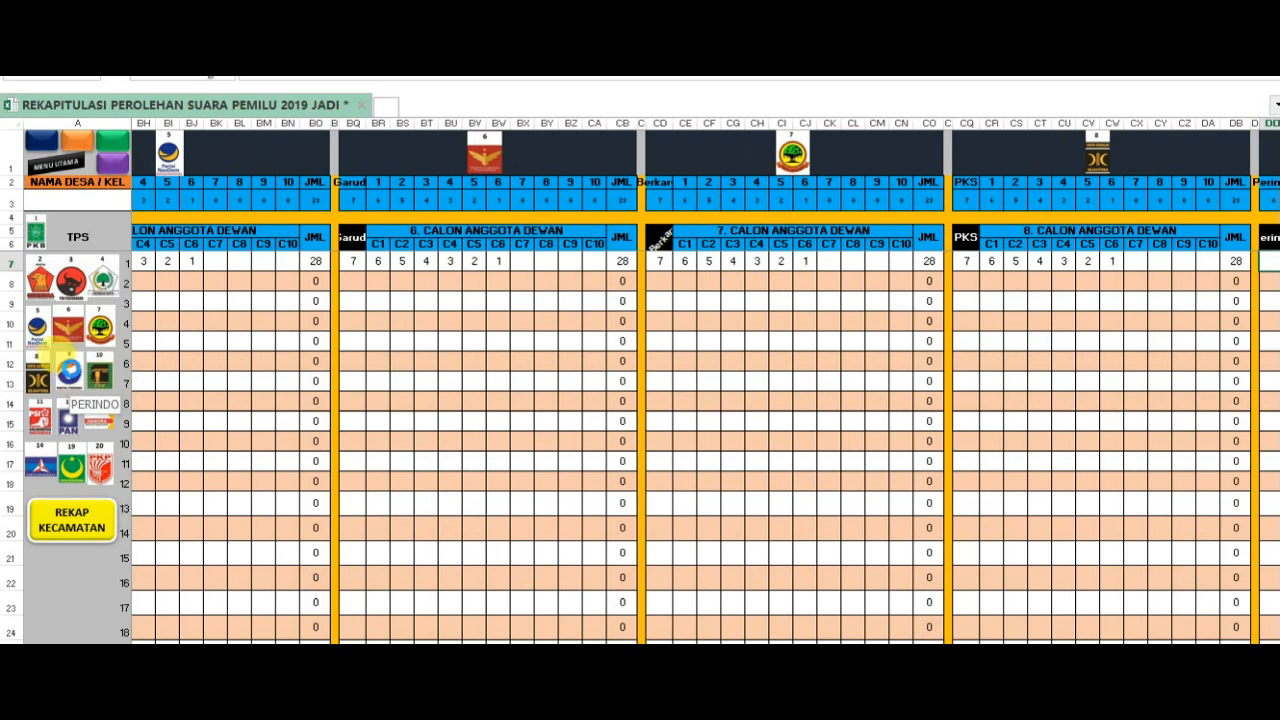
type("7")
left_click(105, 372)
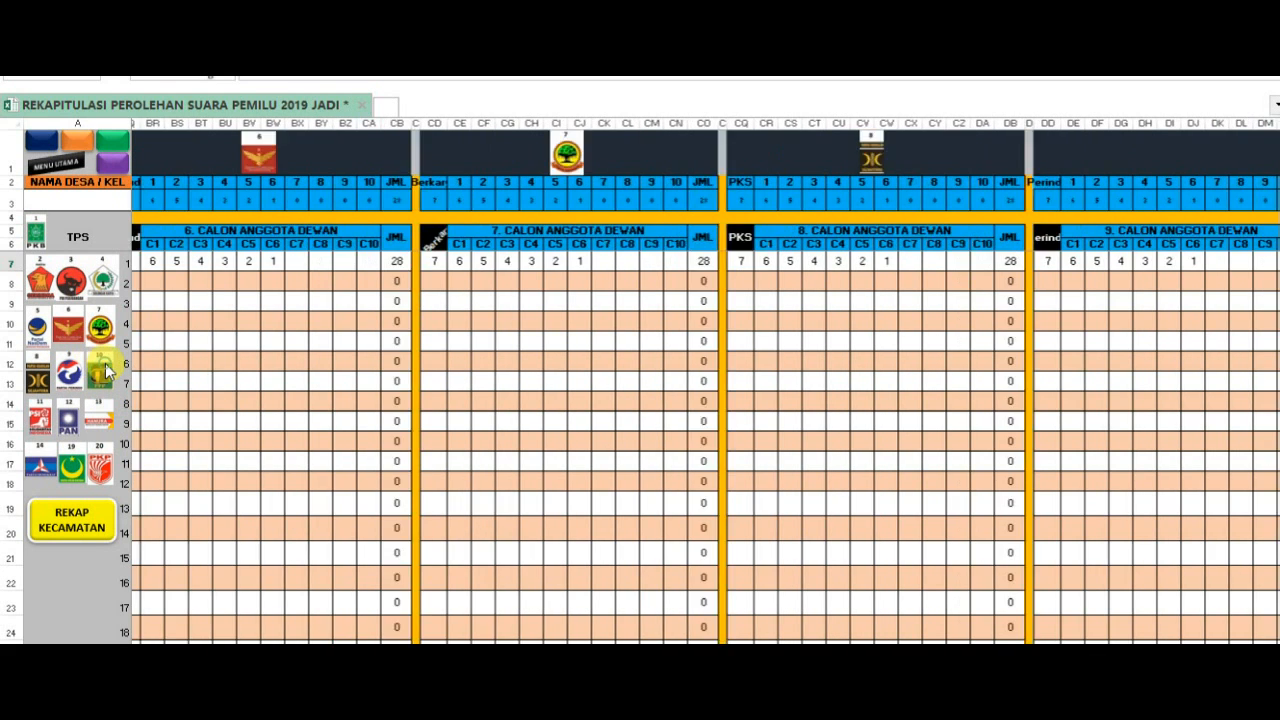
- Paste the copied TPS 1 votes into the PSI, PAN and Hanura sections
left_click(37, 413)
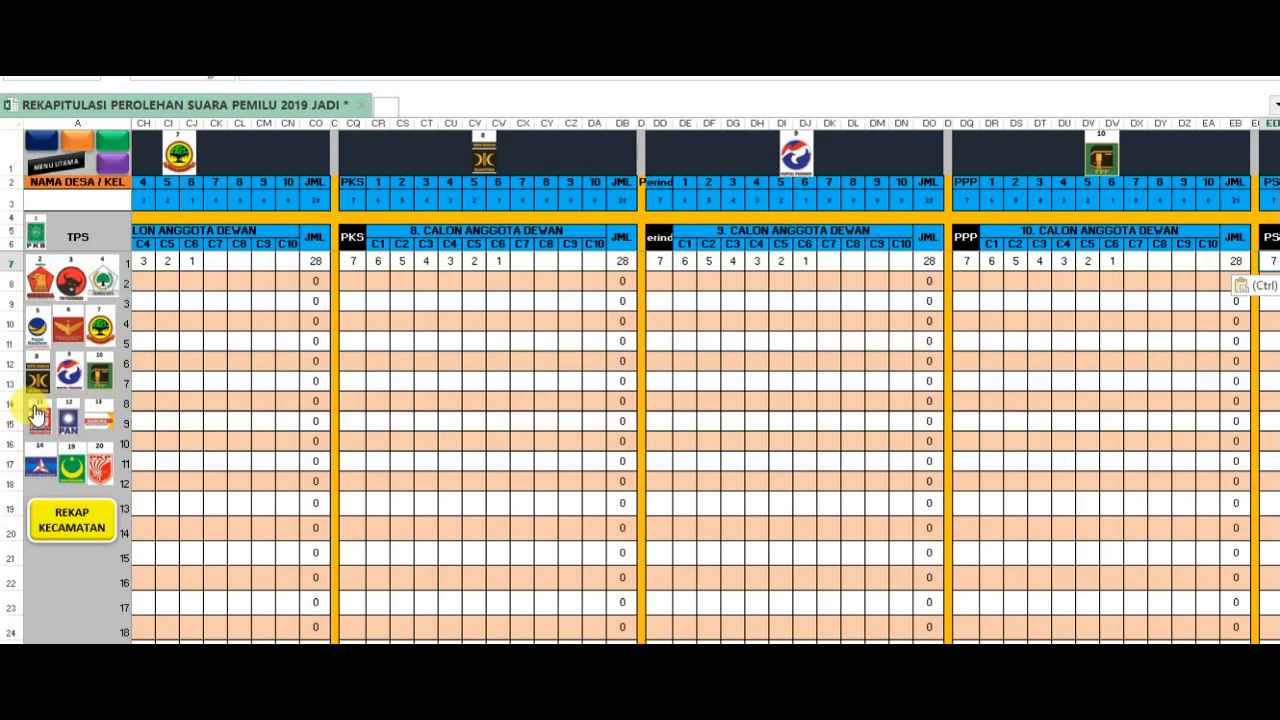
left_click(68, 416)
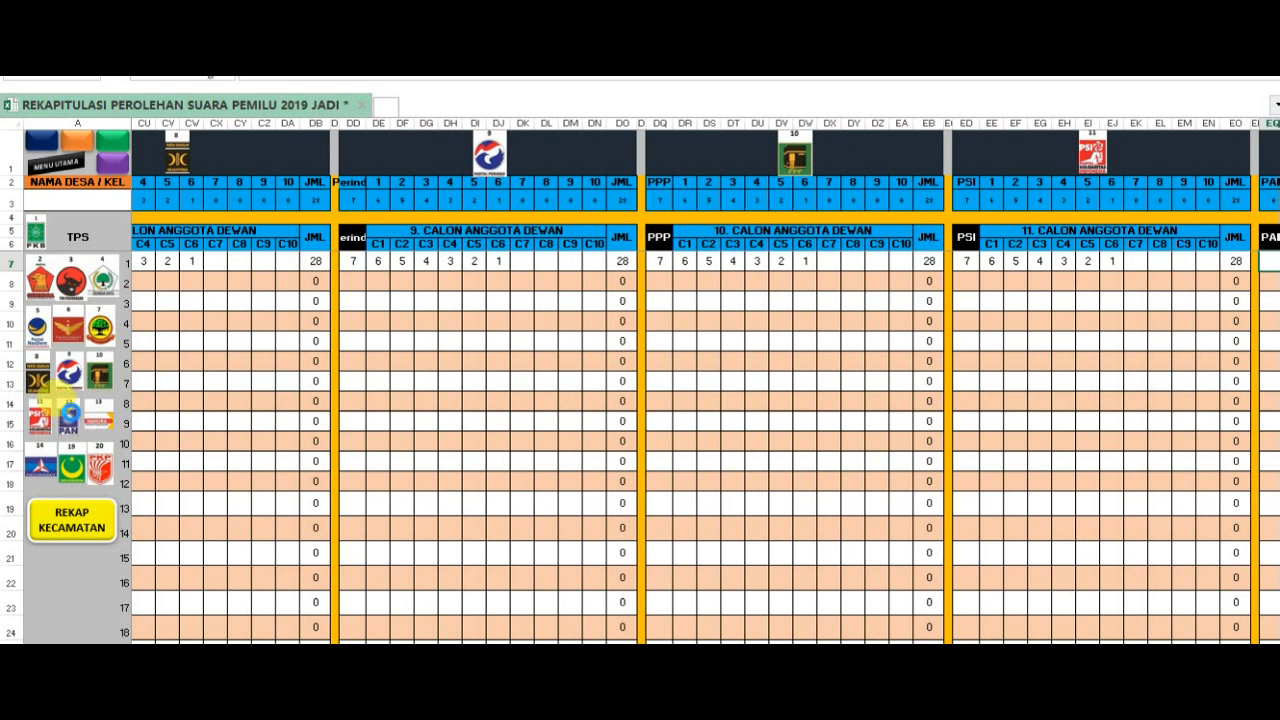
left_click(112, 418)
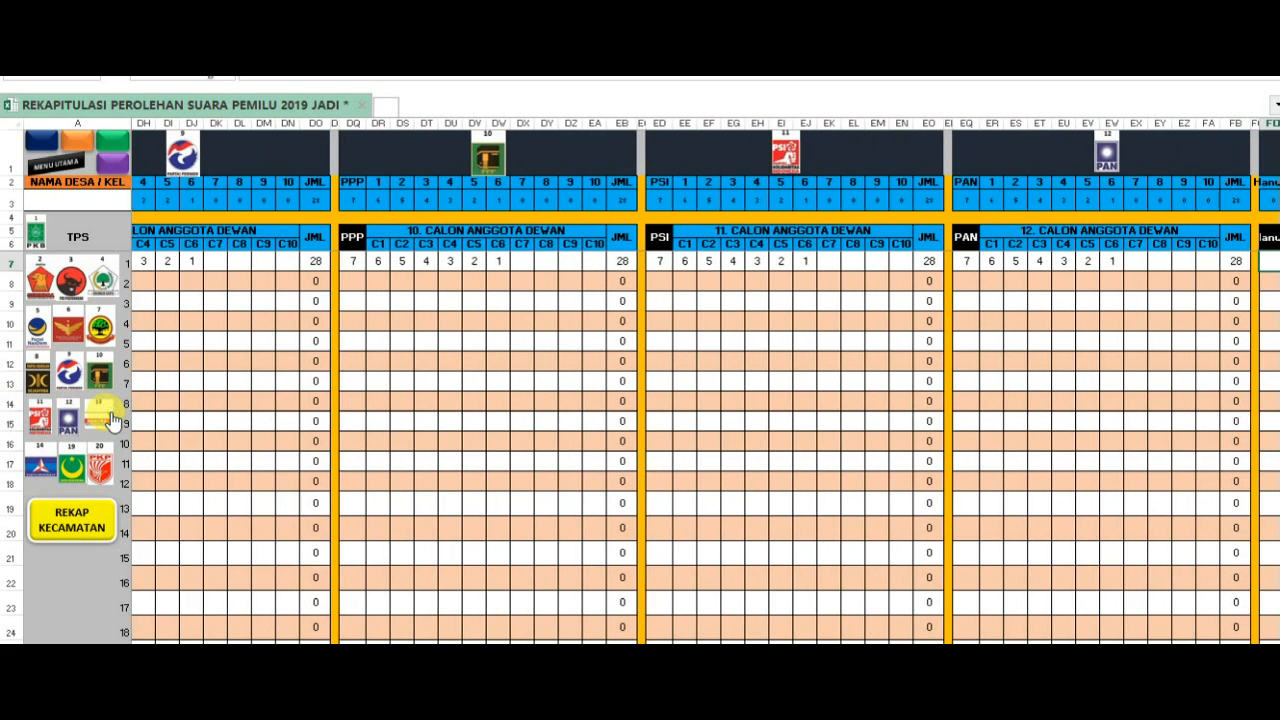
key("ctrl+v")
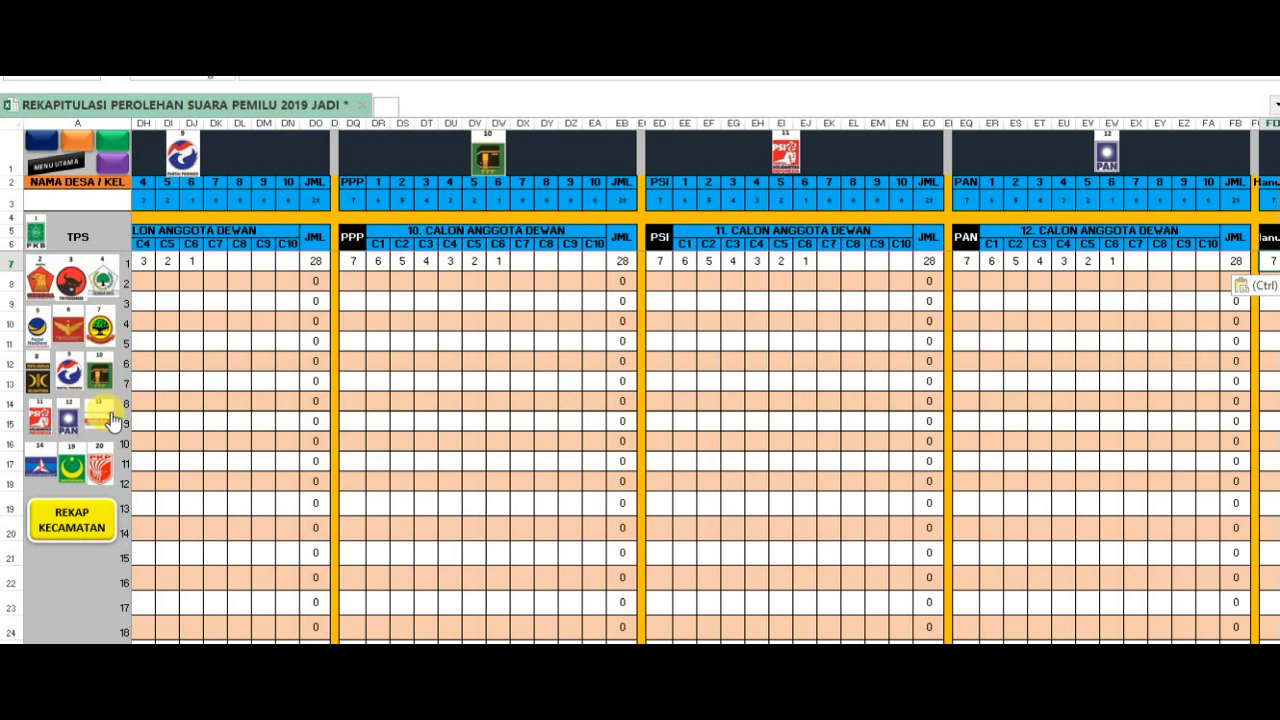
- Paste the copied TPS 1 votes into the Demokrat, PBB and PKP sections, and open the district recap
left_click(40, 463)
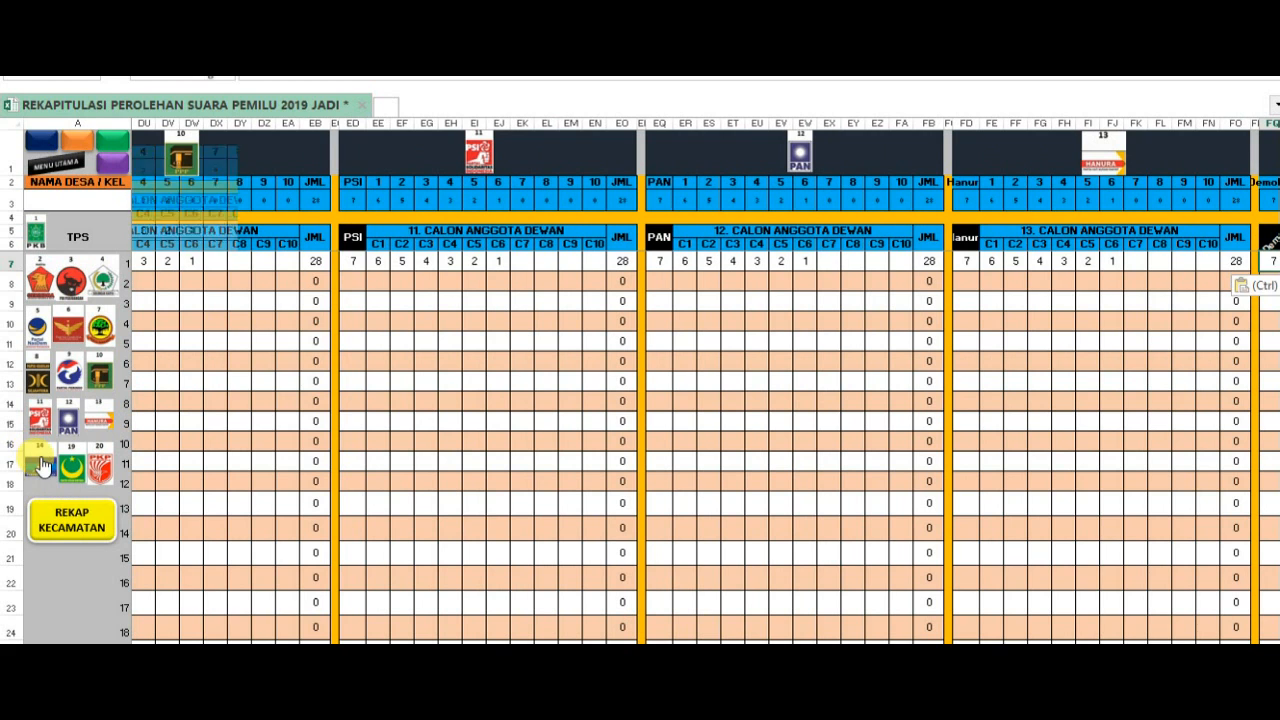
left_click(72, 466)
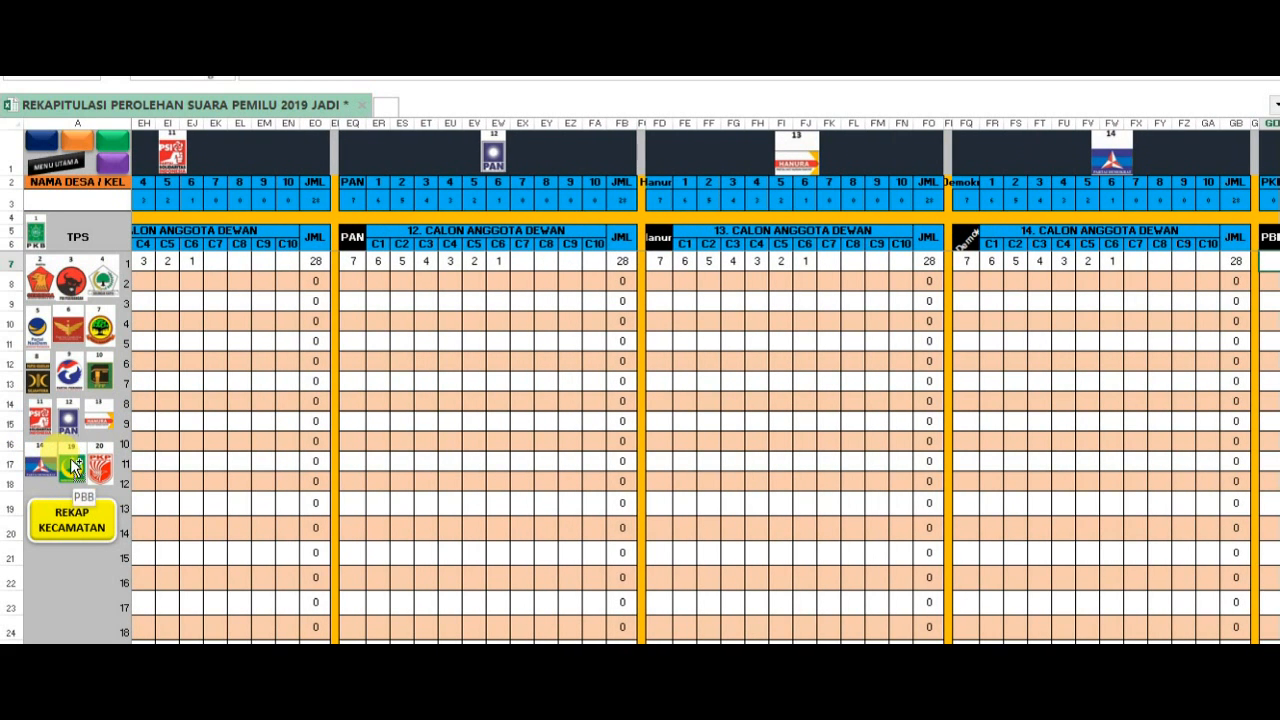
left_click(100, 468)
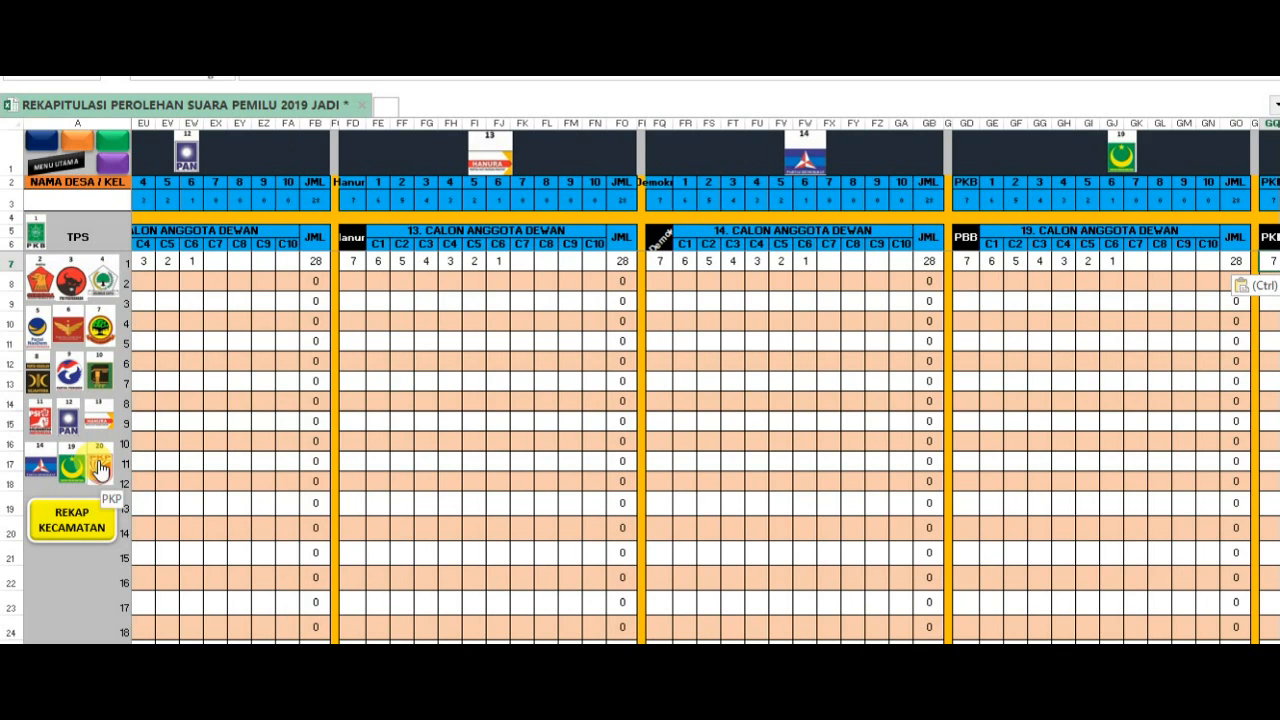
left_click(472, 383)
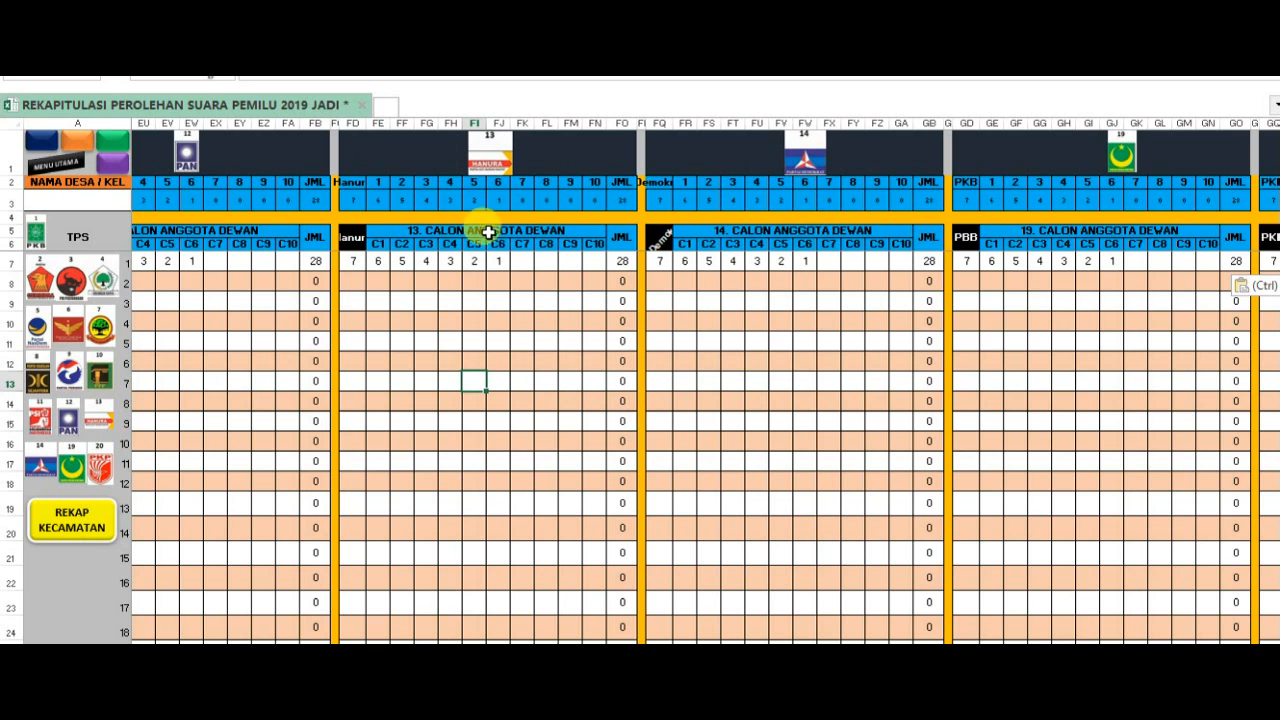
left_click(86, 528)
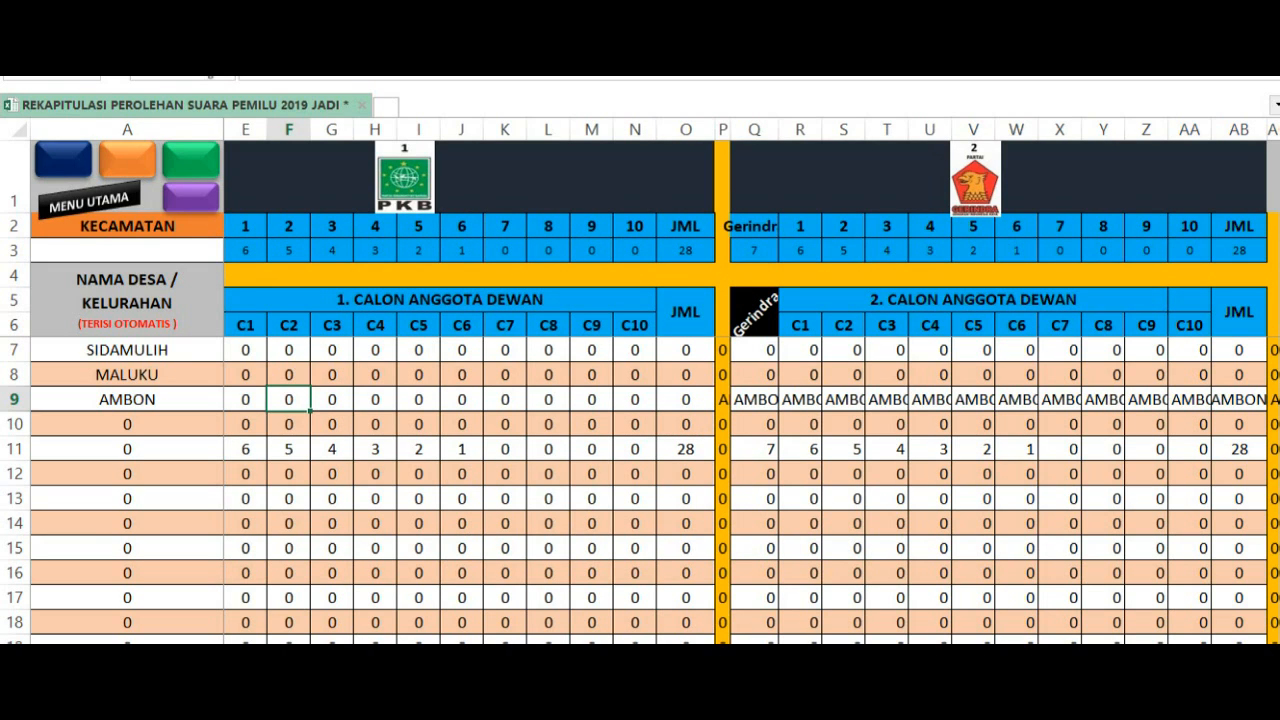
- Examine the district recap's cross-check, voter, ballot-paper and participation columns, and look back through the party sections
left_click(193, 200)
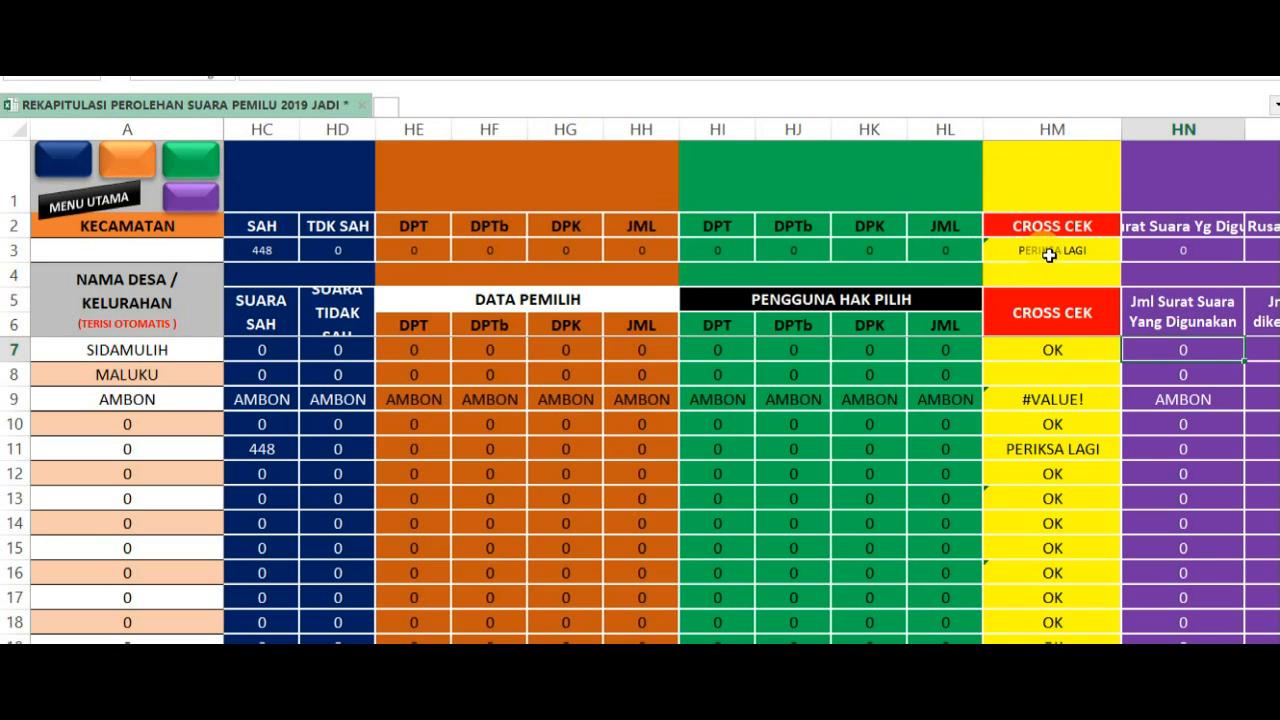
left_click(1049, 358)
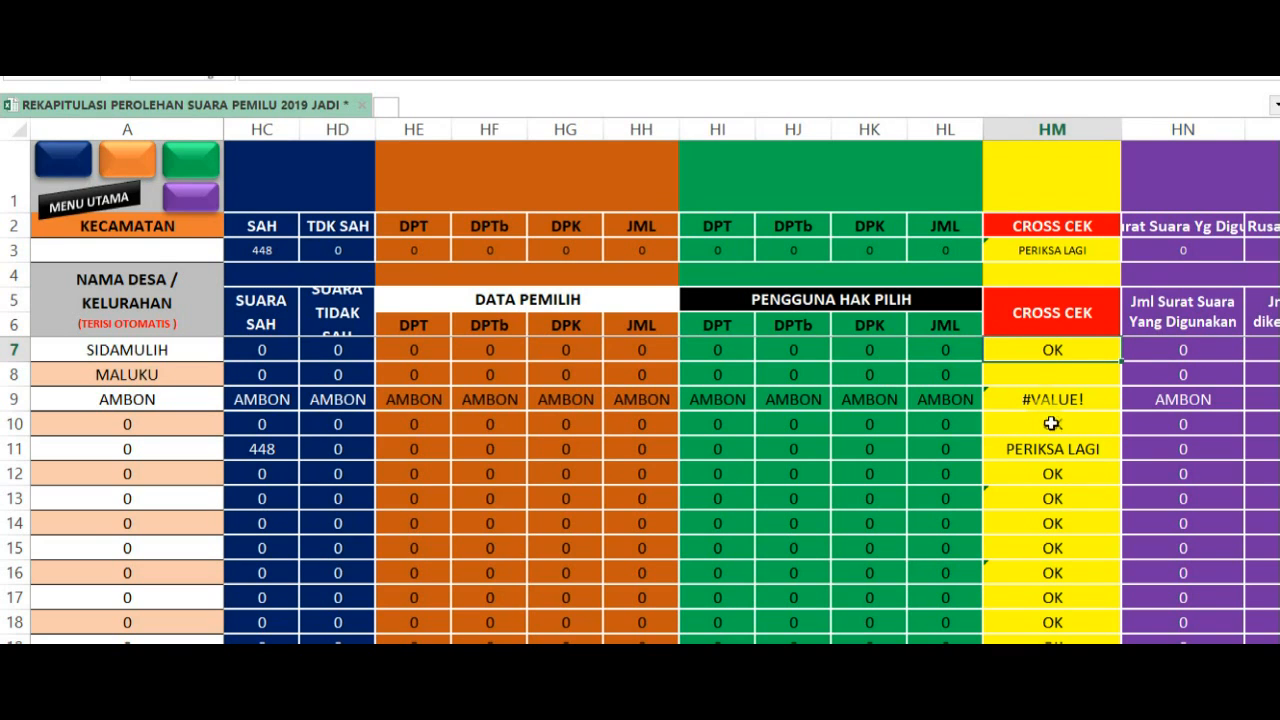
left_click(1040, 405)
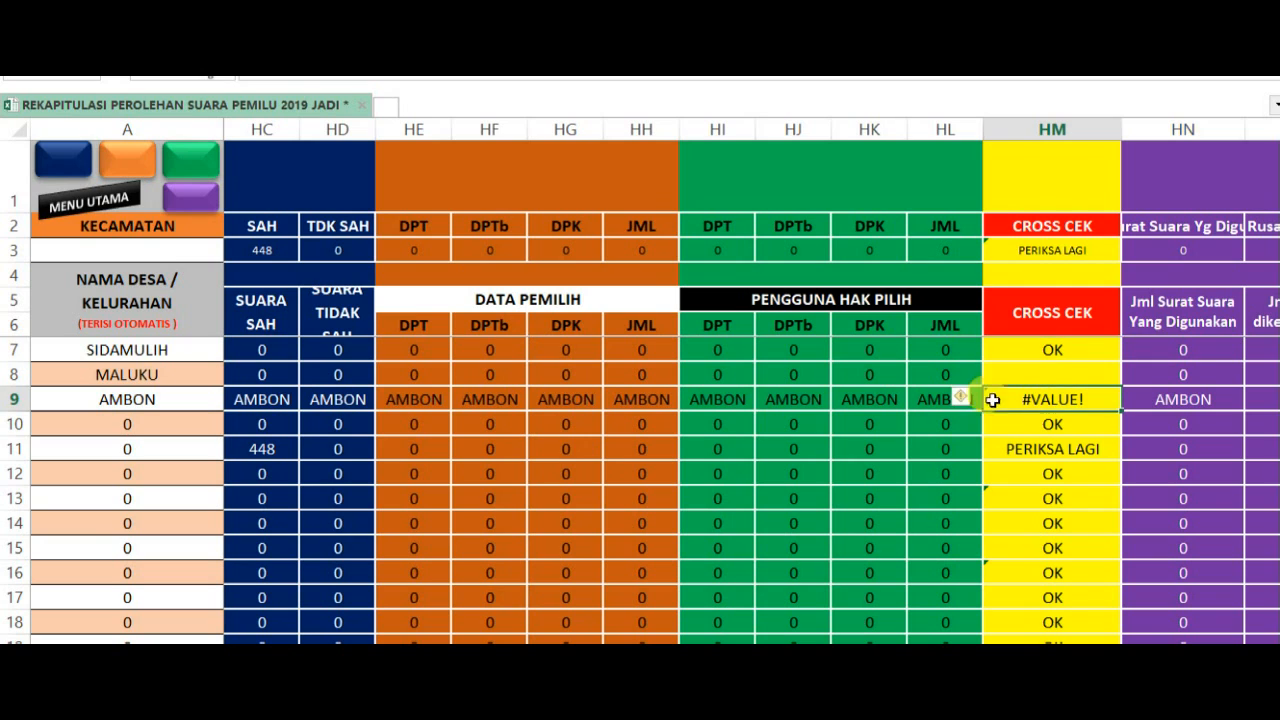
left_click(893, 397)
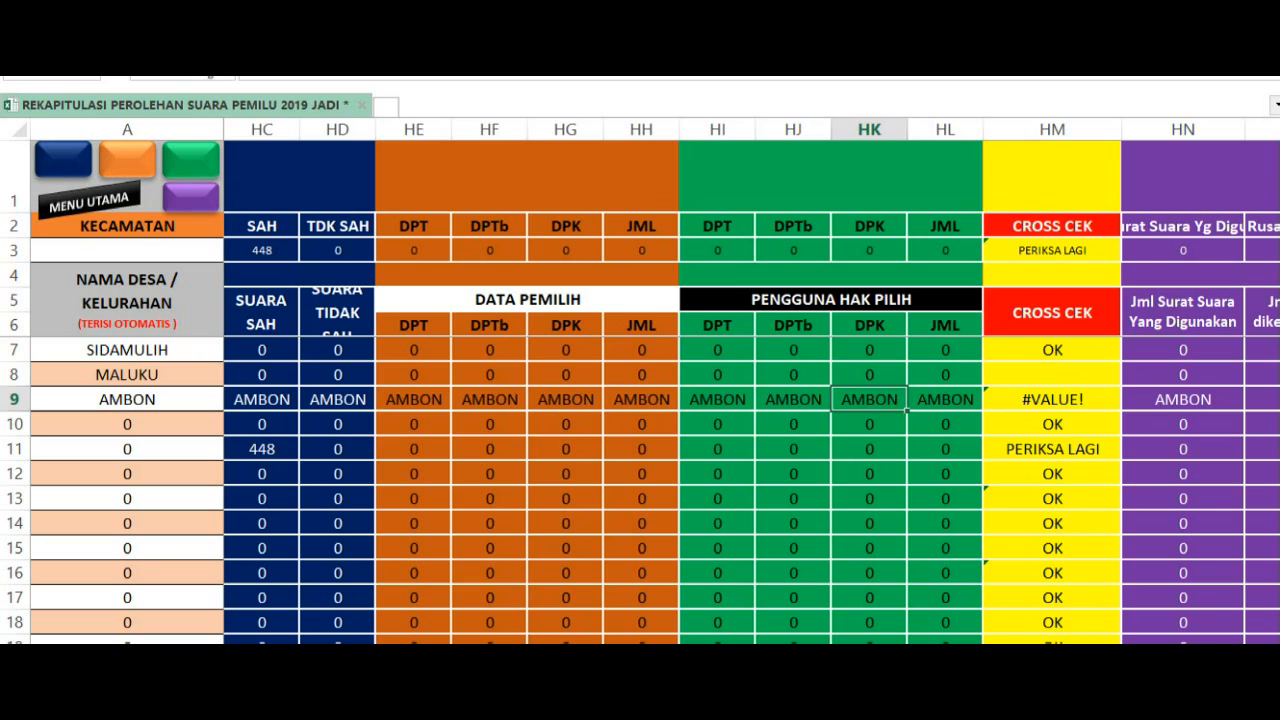
scroll(750, 380, "right", 5)
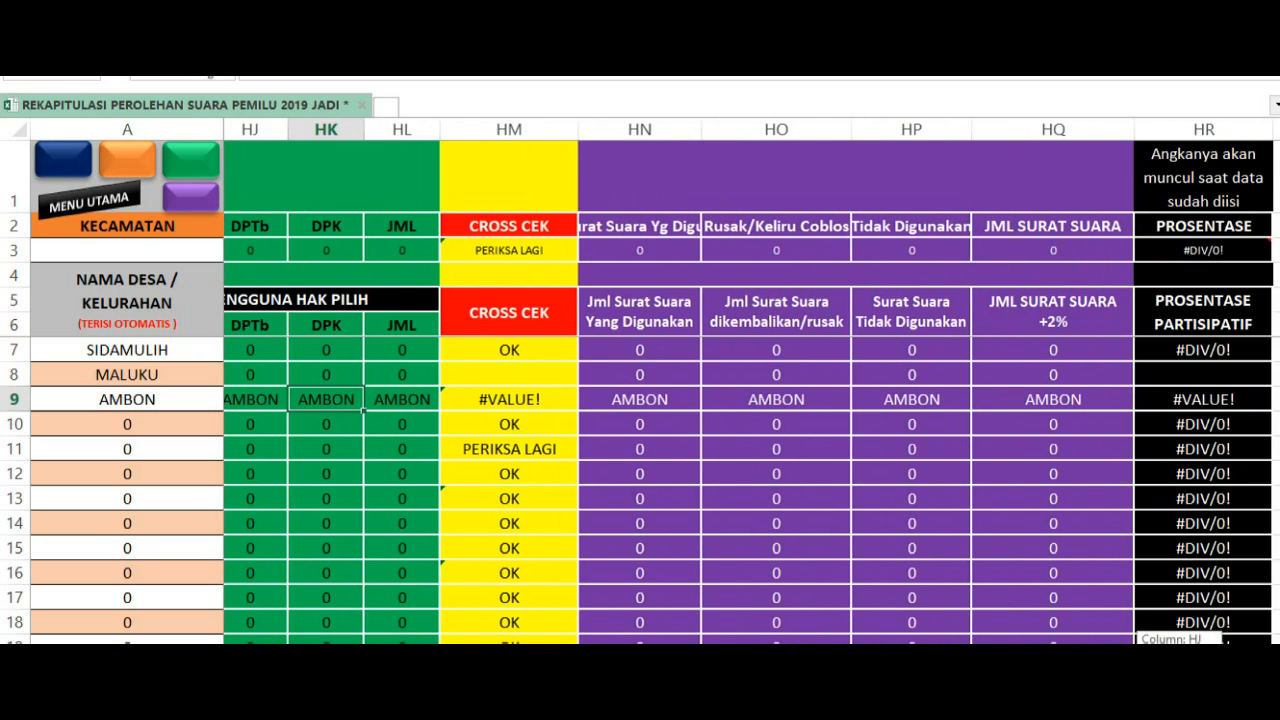
scroll(750, 380, "left", 10)
scroll(750, 380, "left", 10)
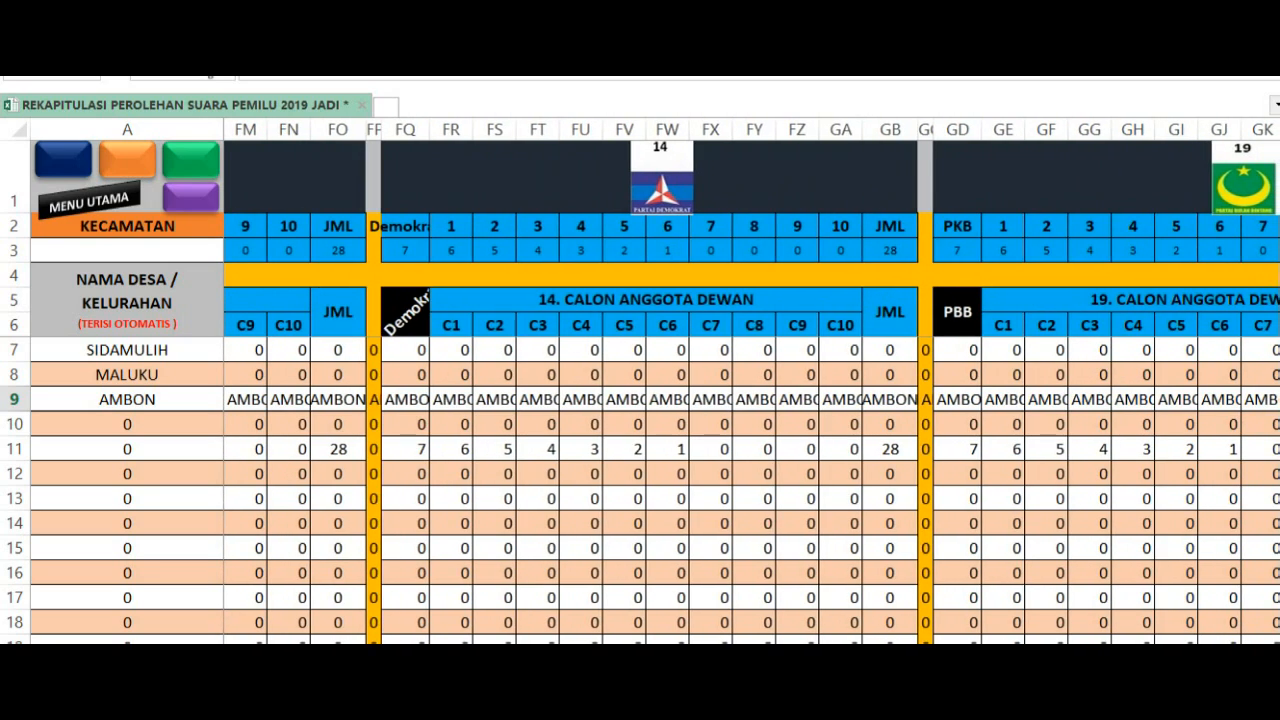
scroll(750, 380, "left", 15)
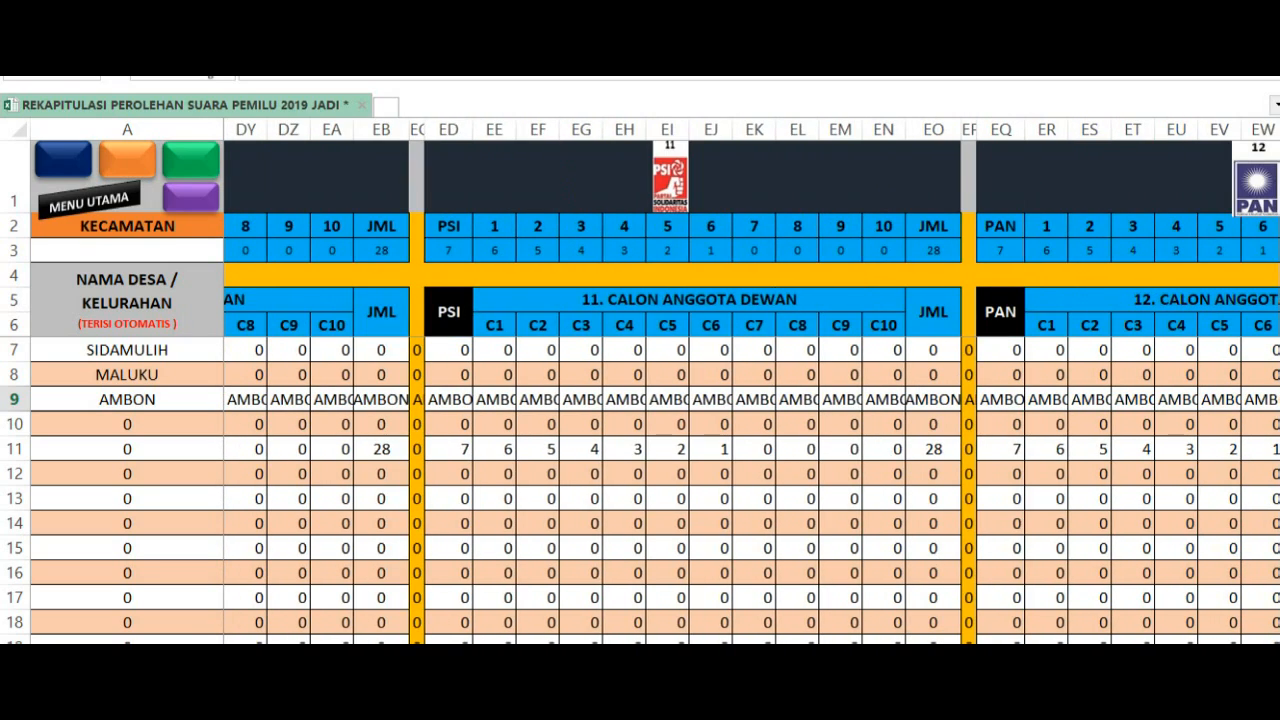
scroll(750, 380, "left", 20)
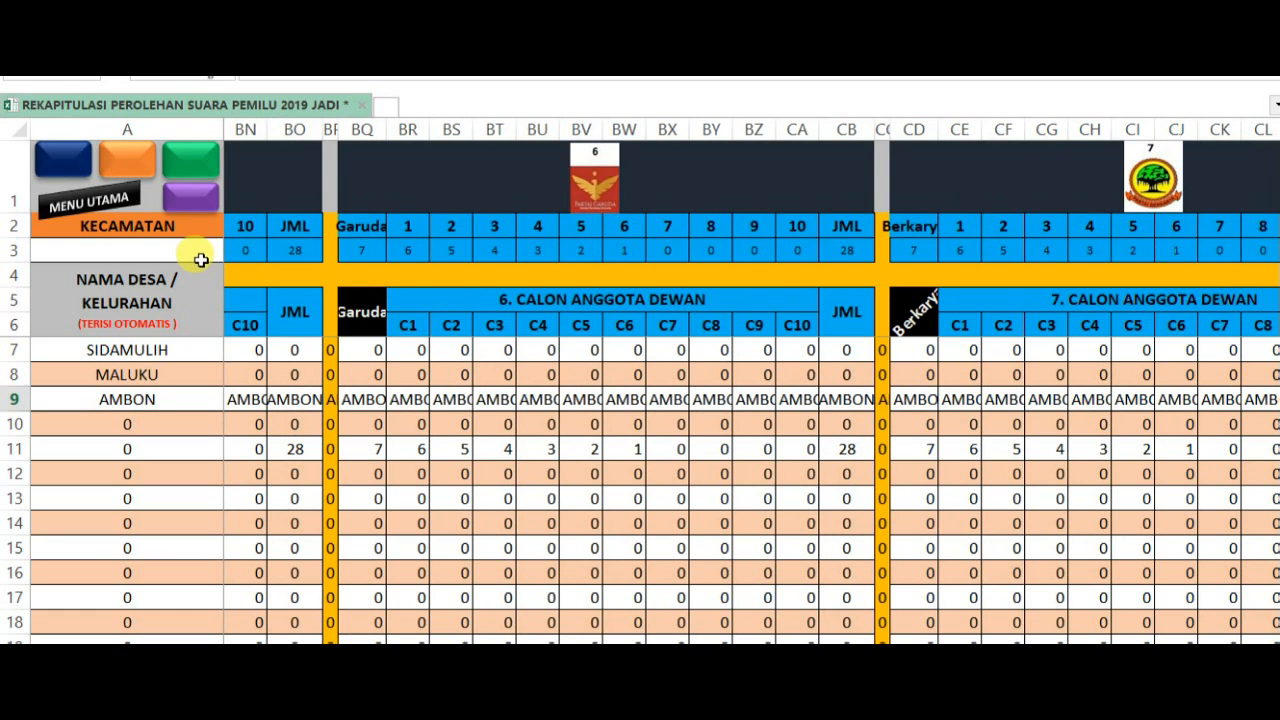
- Open the Perolehan Suara summary from the main menu and vertically centre the text of the DPT+DPTb+DPK header
left_click(100, 208)
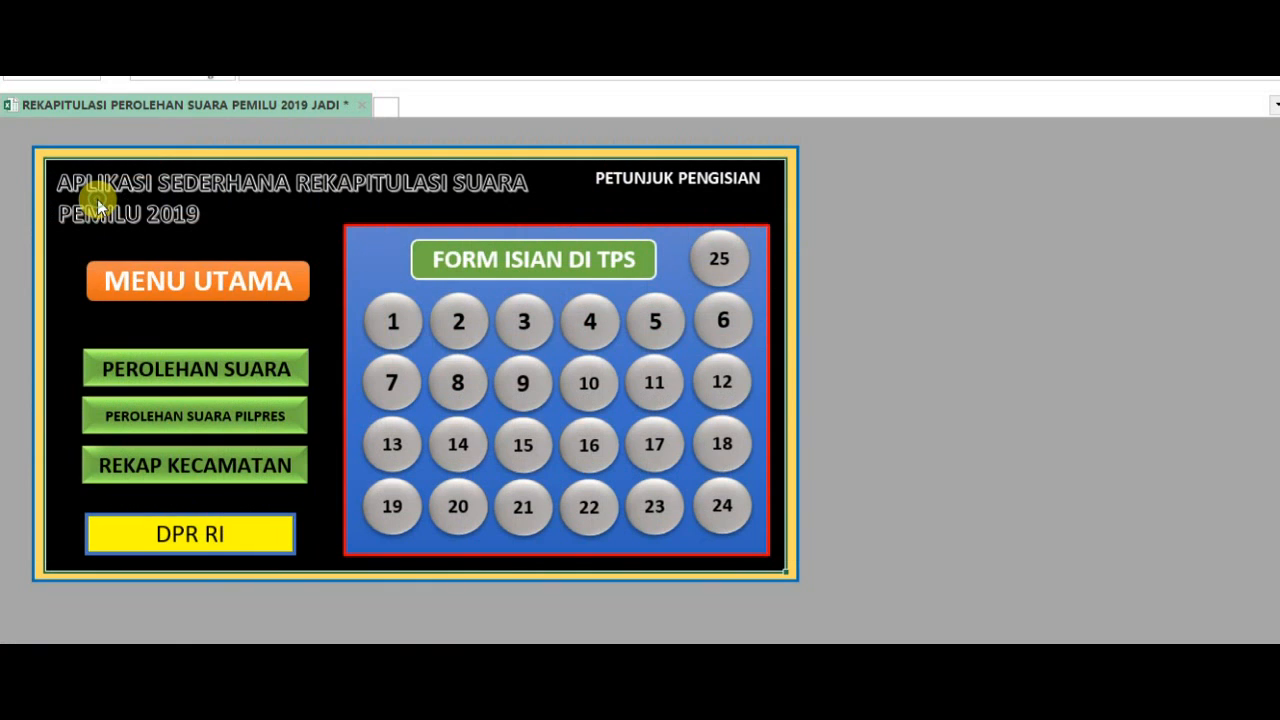
left_click(295, 372)
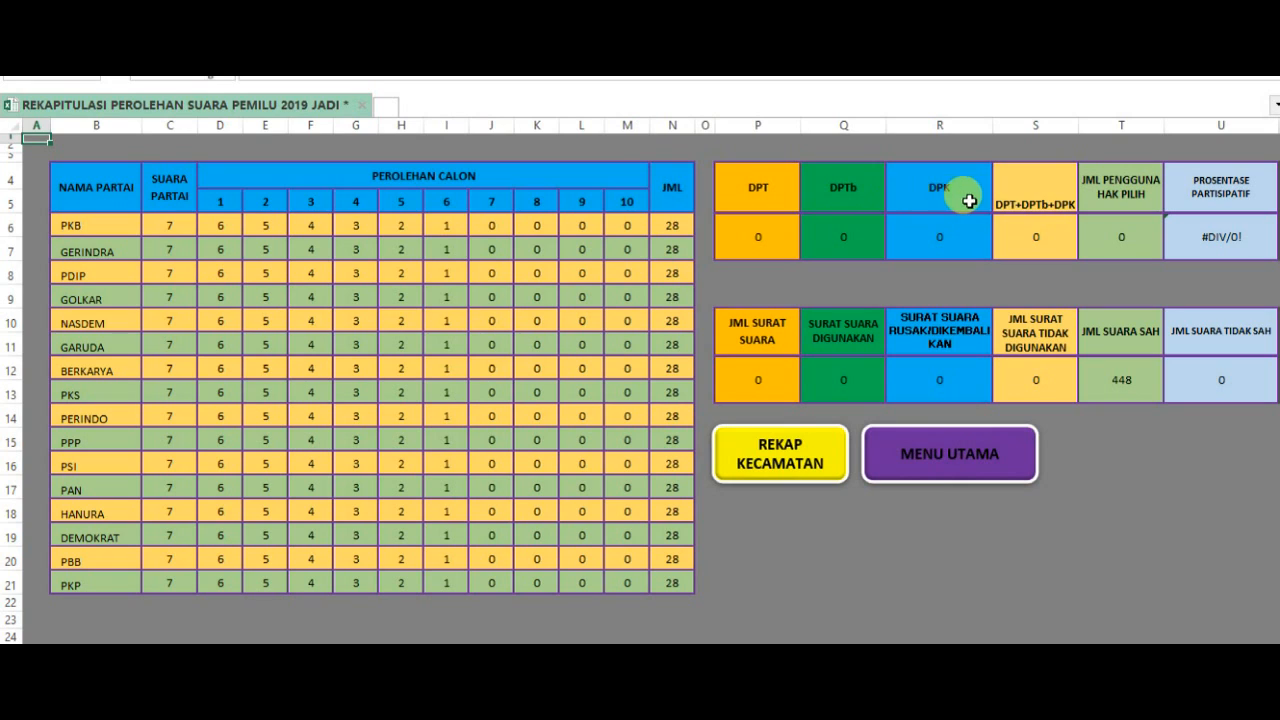
left_click(1040, 195)
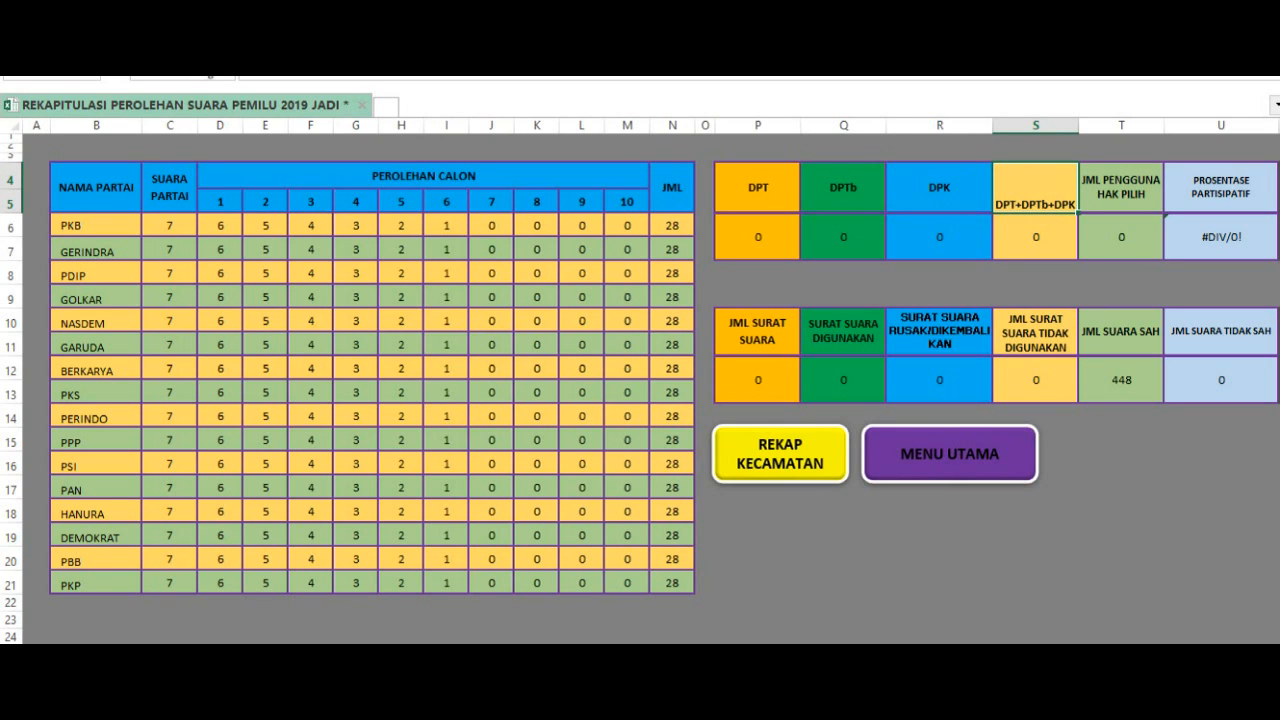
left_click(75, 36)
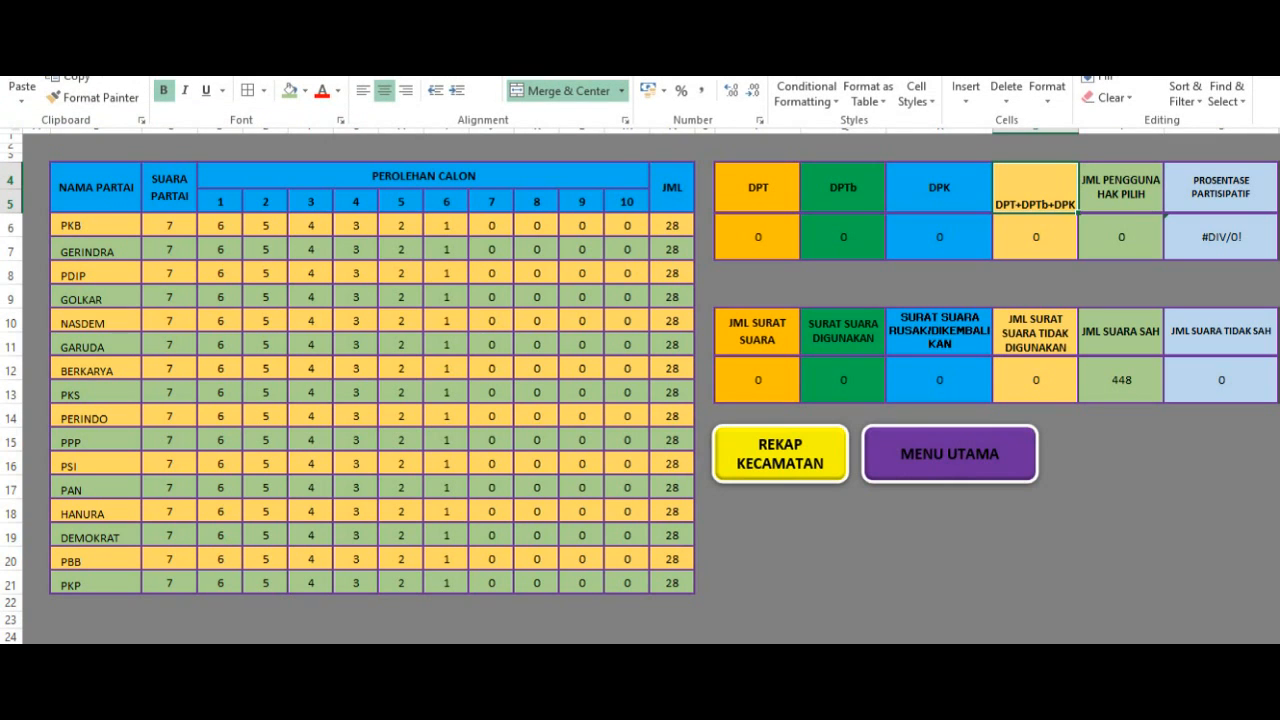
left_click(384, 65)
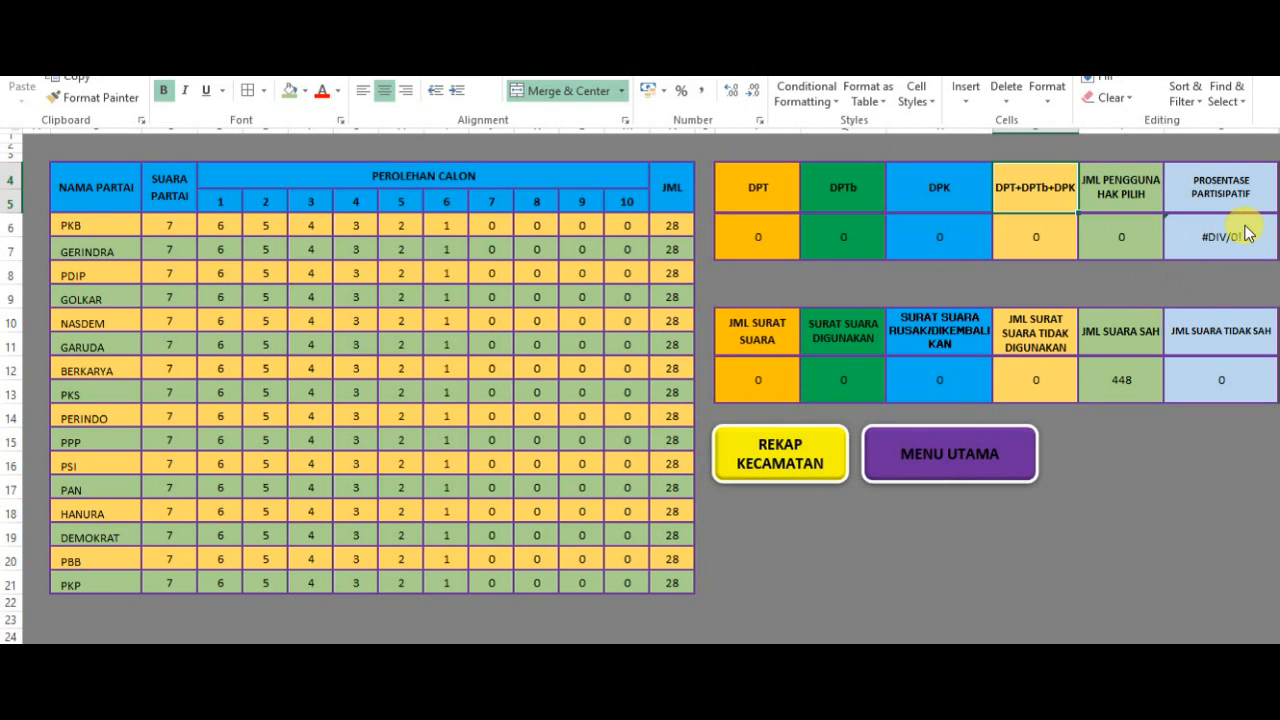
- Check the used-ballots cell under Surat Suara Digunakan in the summary and return to the main menu
left_click(838, 380)
left_click(837, 379)
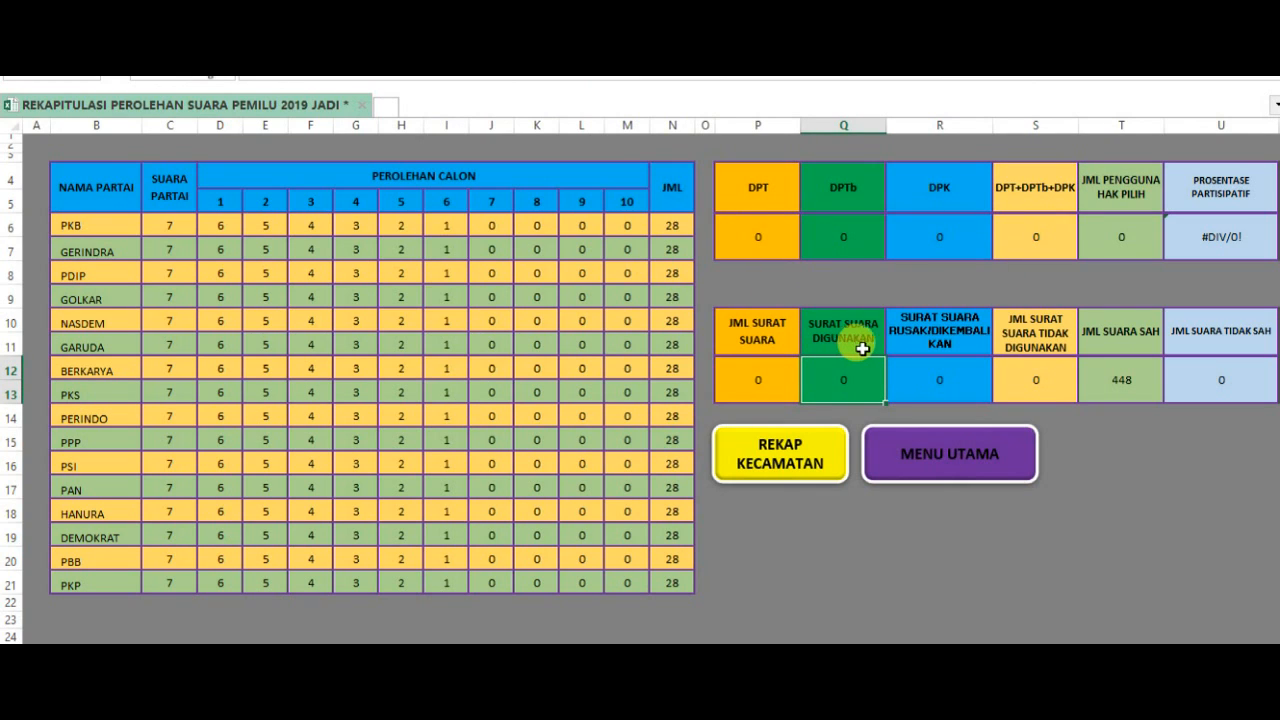
left_click(975, 460)
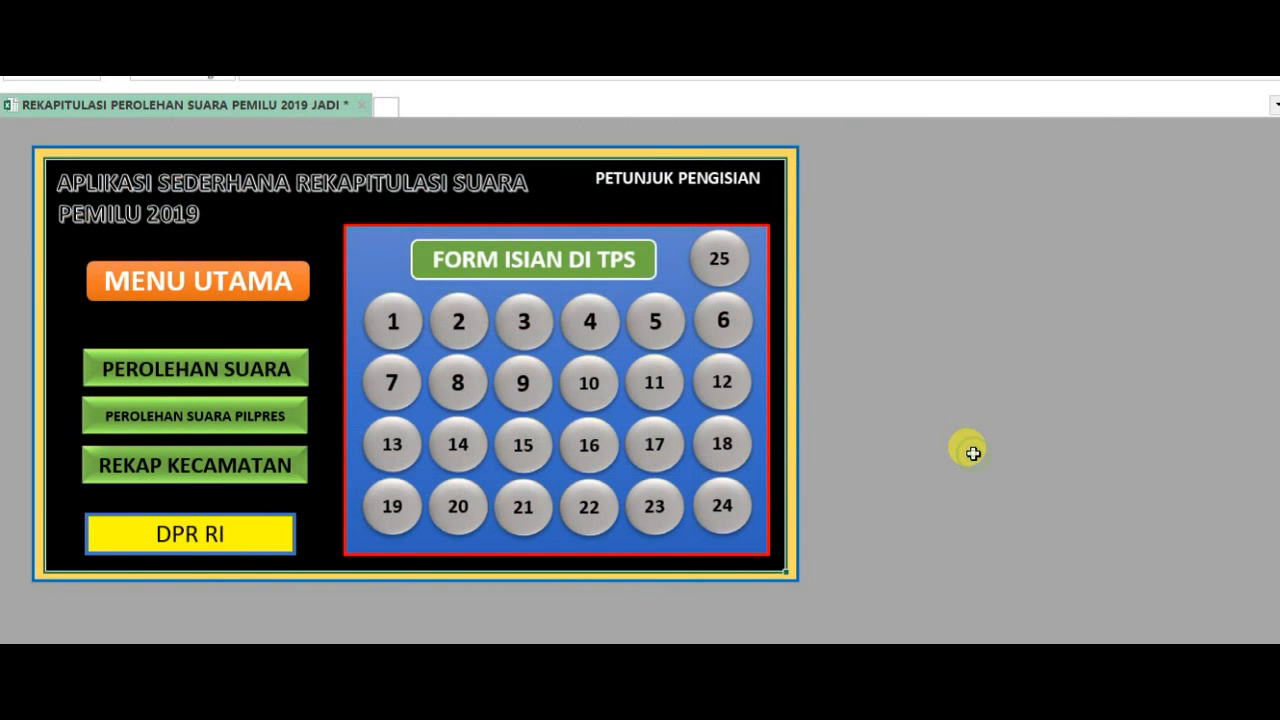
- Open form 1 for SIDAMULIH and go to its voter, cross-check and ballot-paper columns
left_click(386, 322)
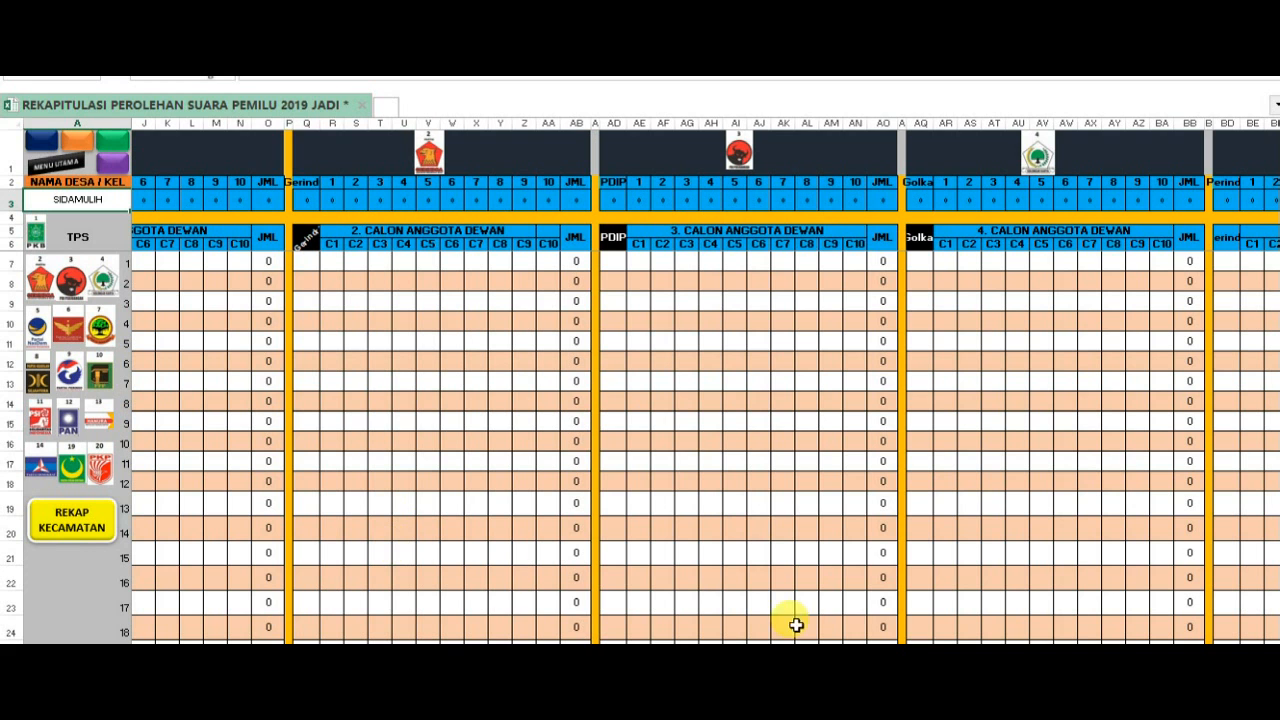
scroll(238, 562, "right", 8)
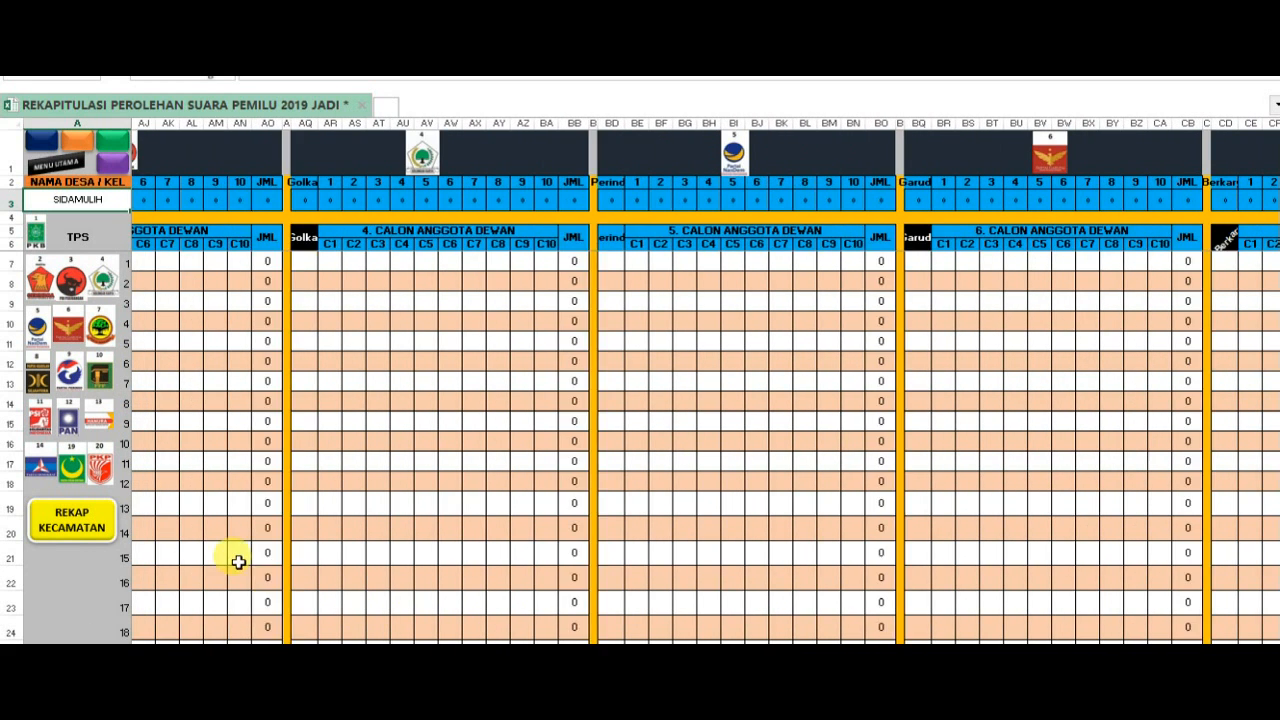
scroll(238, 562, "right", 1)
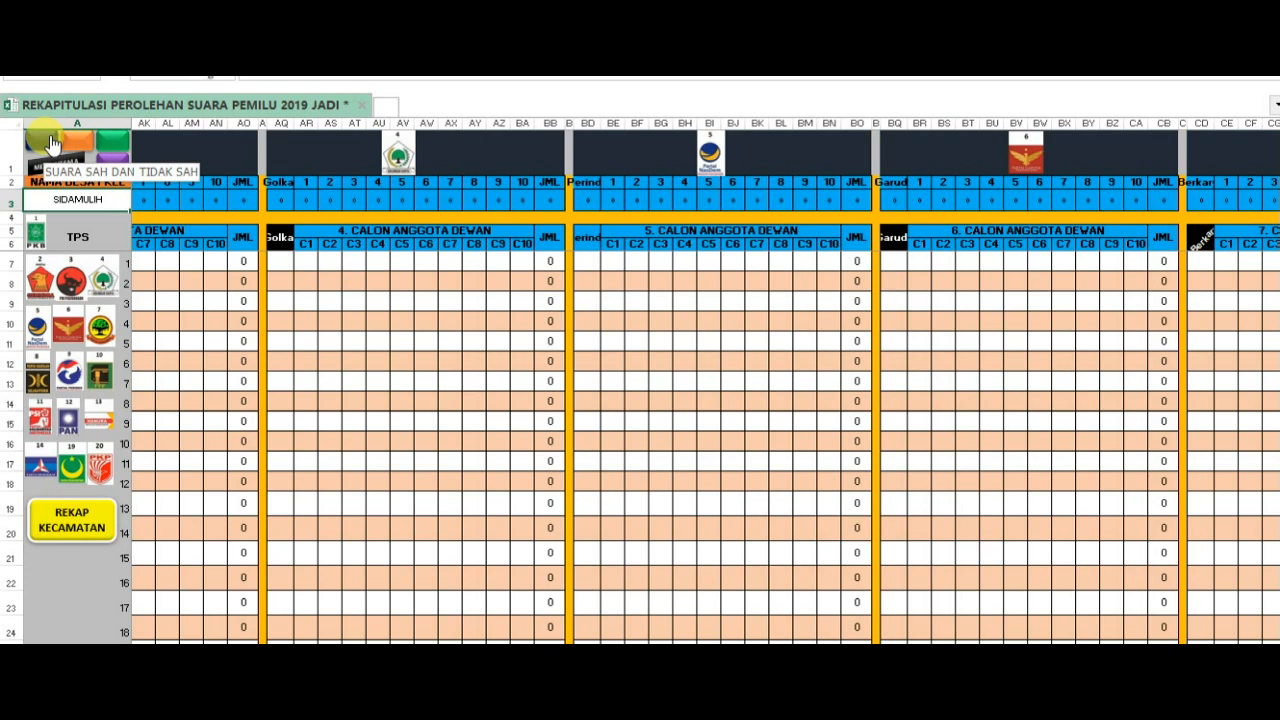
left_click(115, 147)
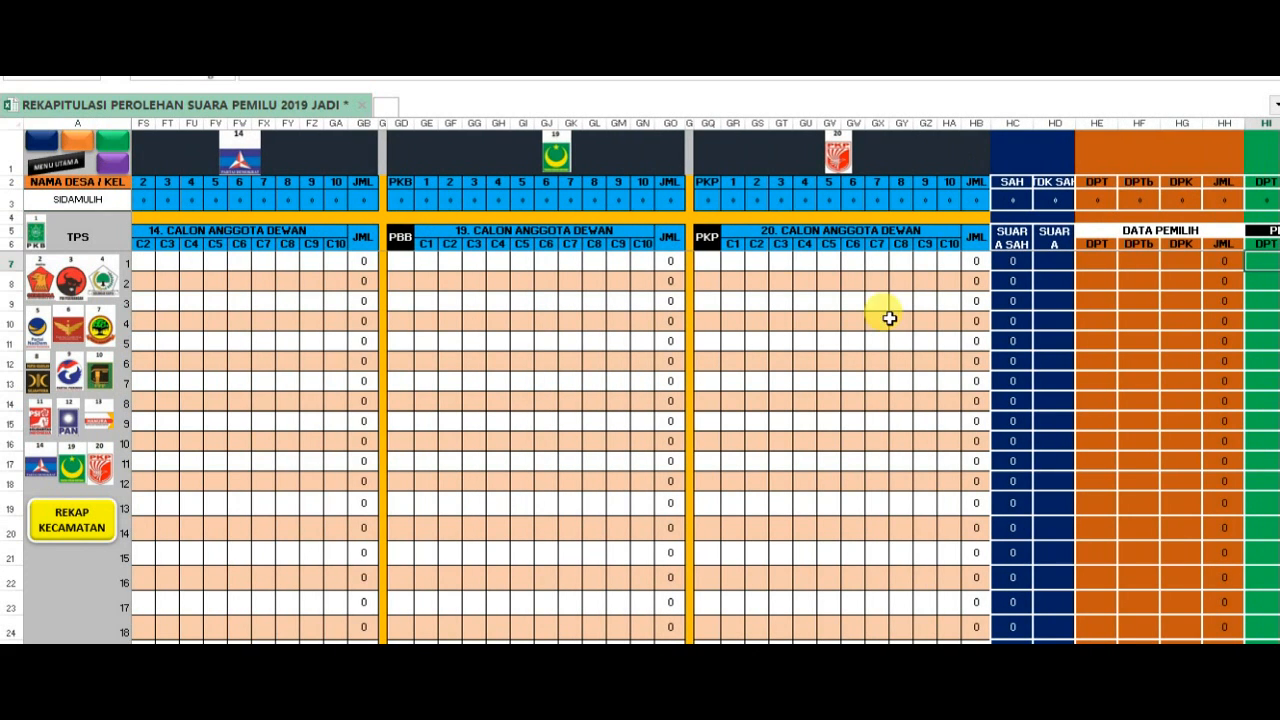
left_click_drag(970, 657, 1012, 657)
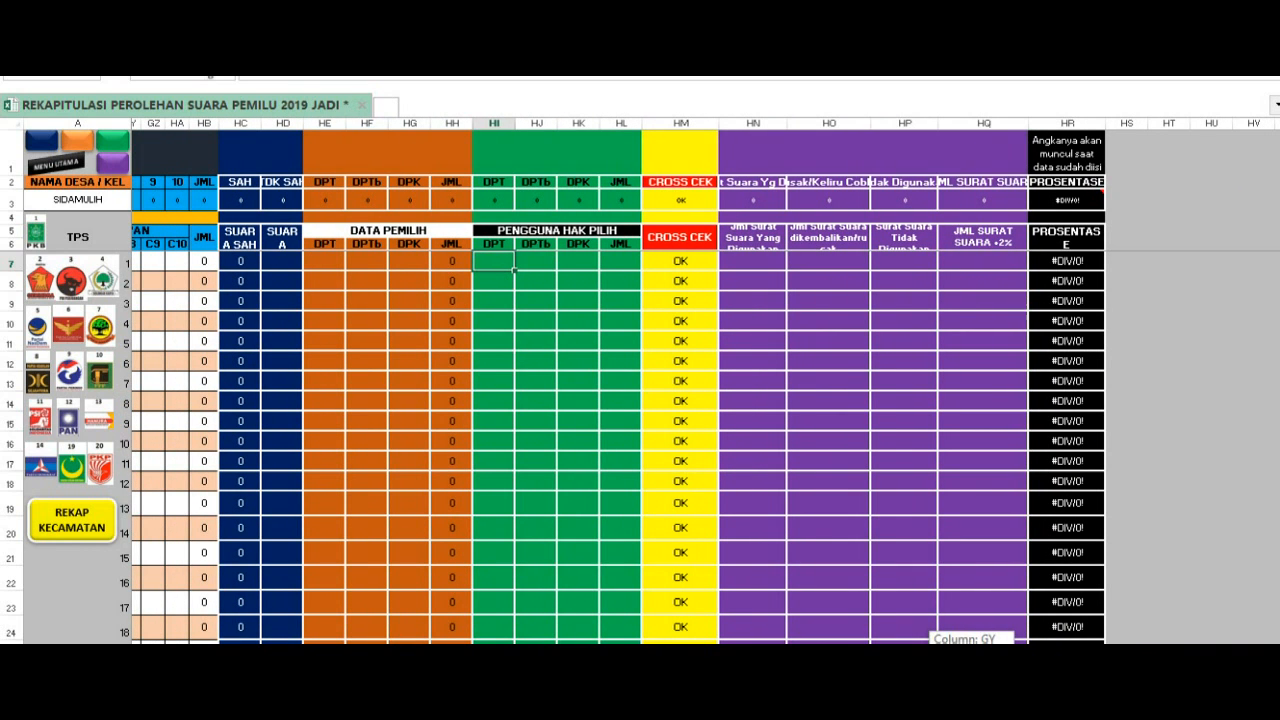
left_click_drag(1012, 657, 1014, 657)
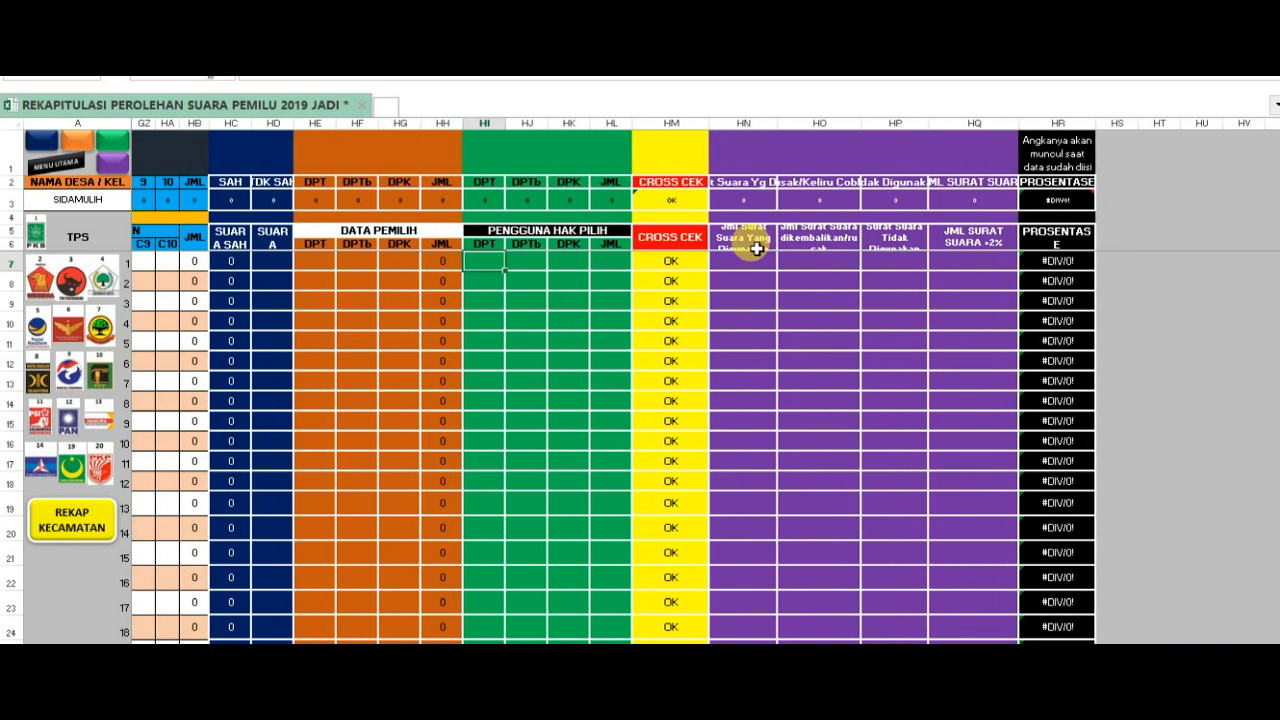
- Enter the formula =HC7+HD7 in HN7 to calculate the ballots used at TPS 1 from valid and invalid votes
left_click(760, 242)
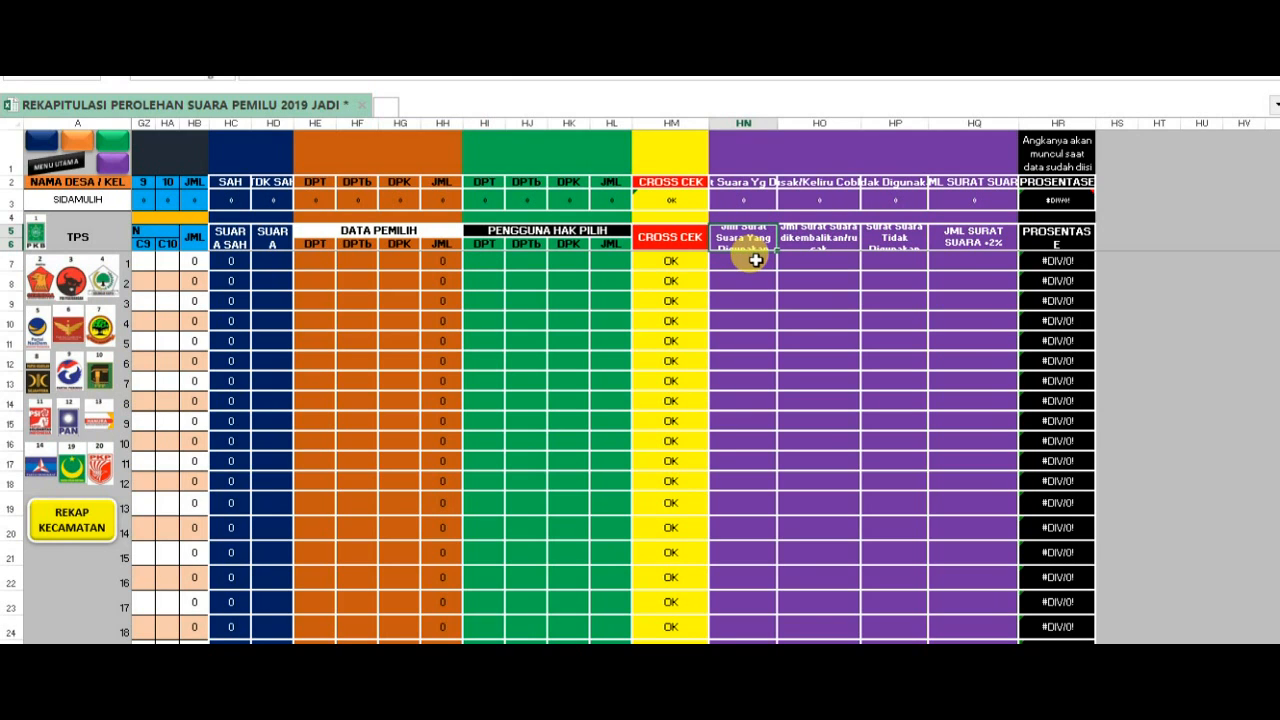
left_click(753, 263)
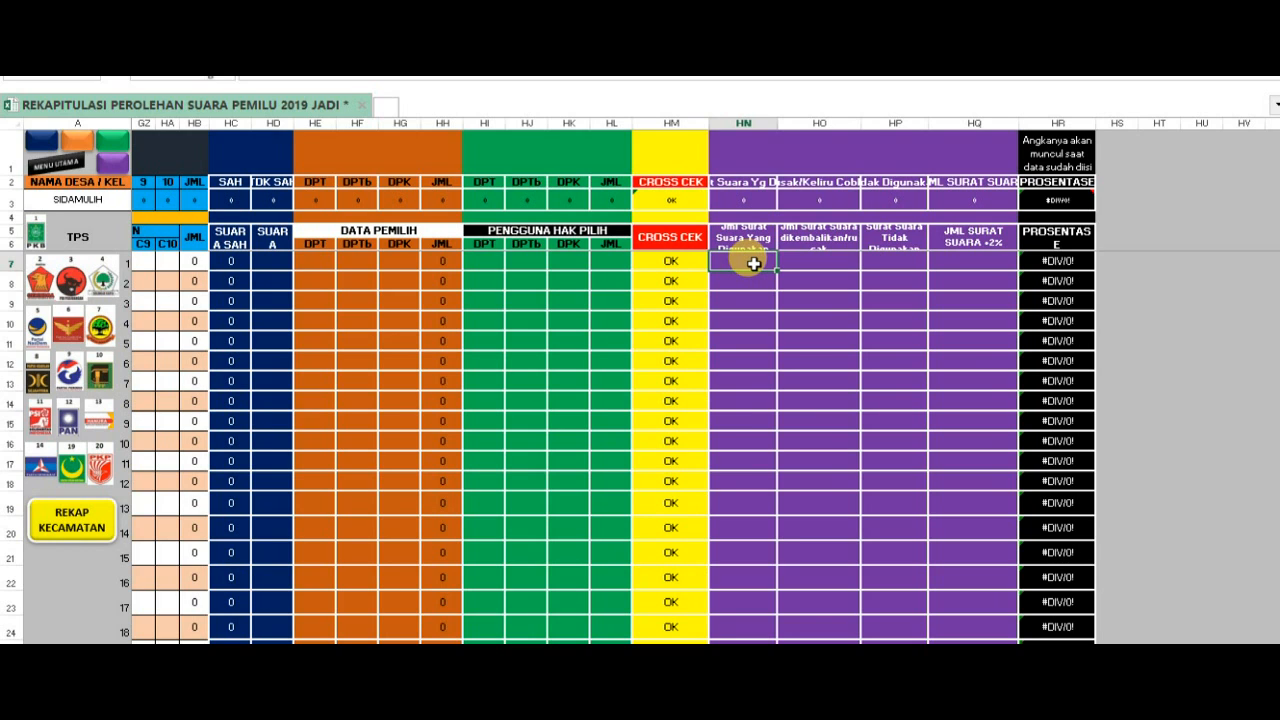
type("=")
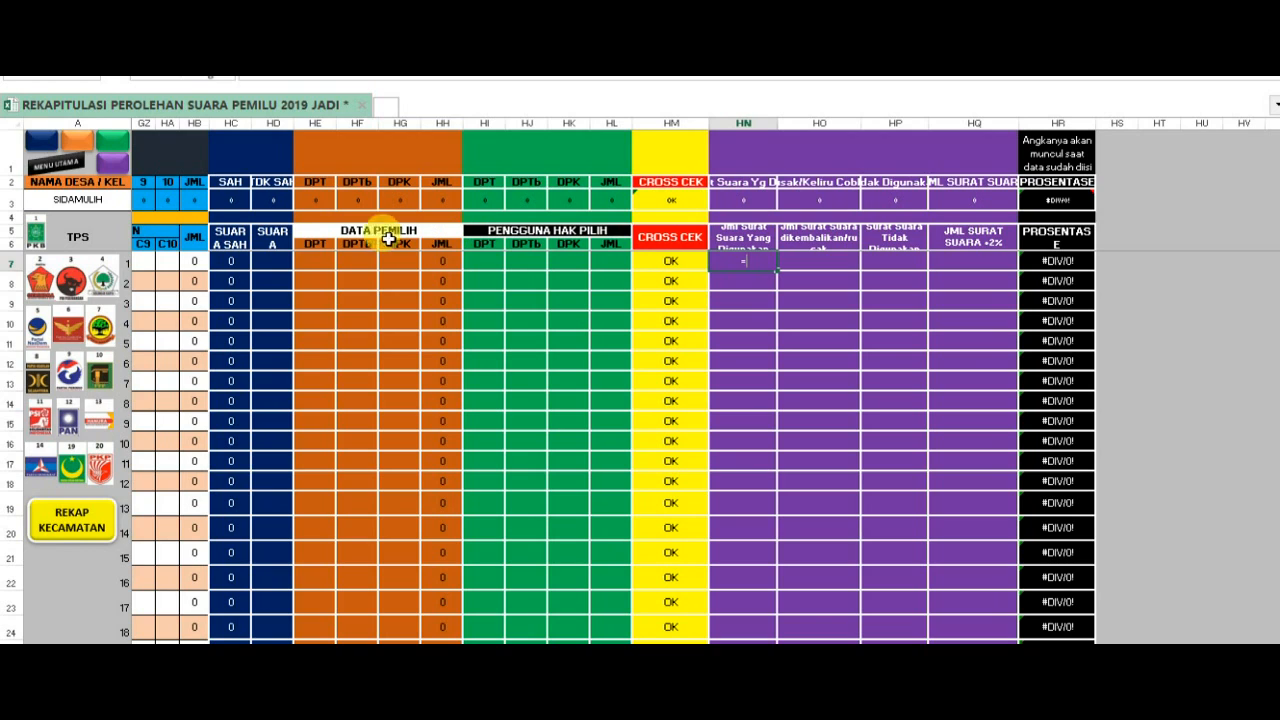
left_click(233, 264)
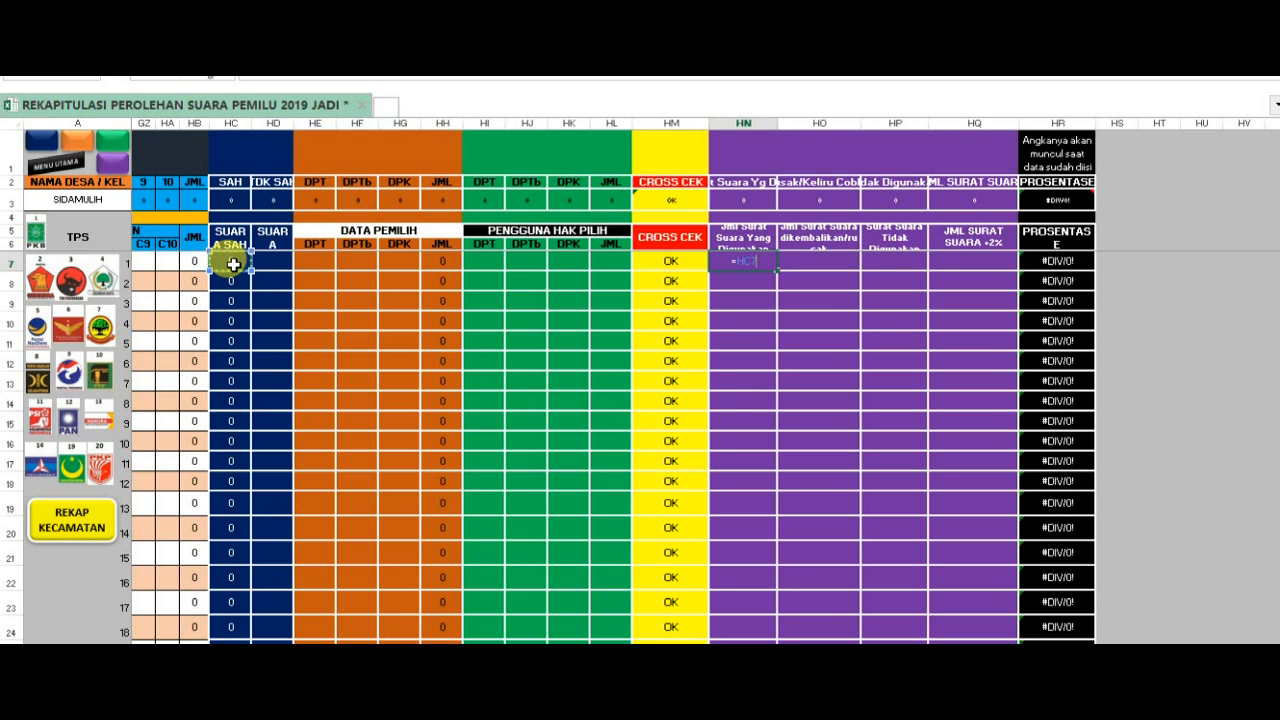
type("+")
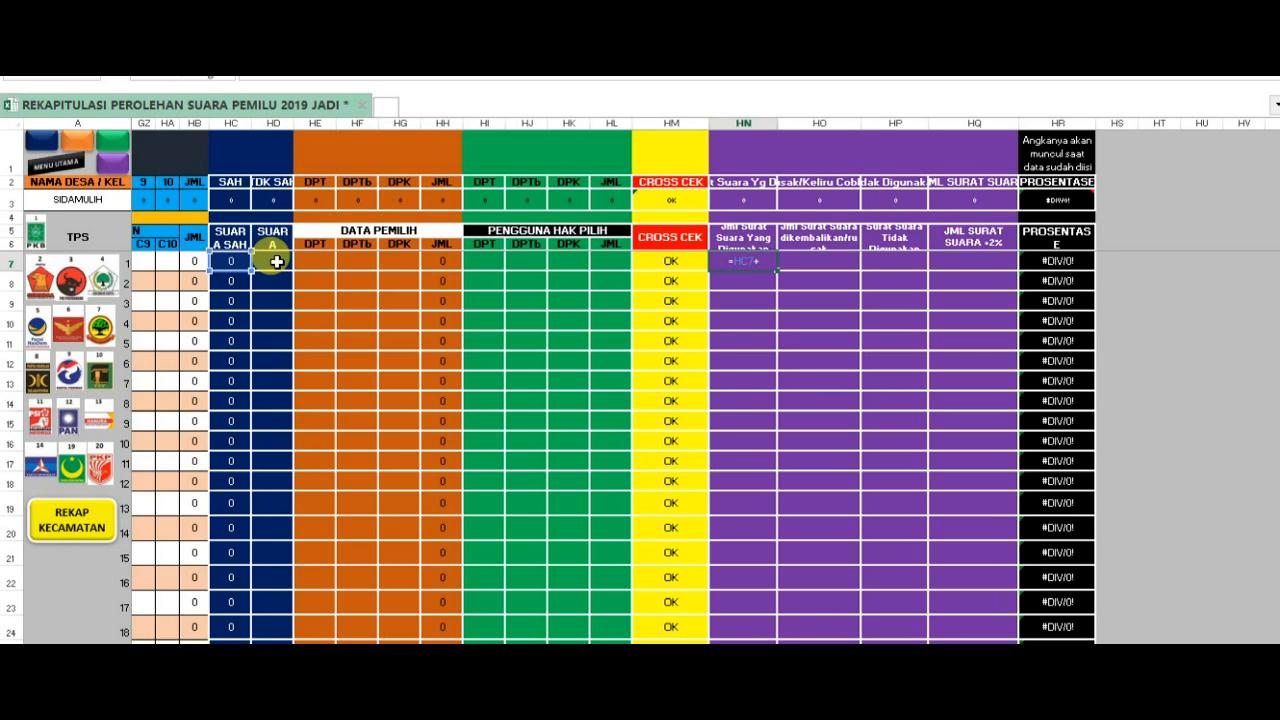
left_click(277, 262)
key("Return")
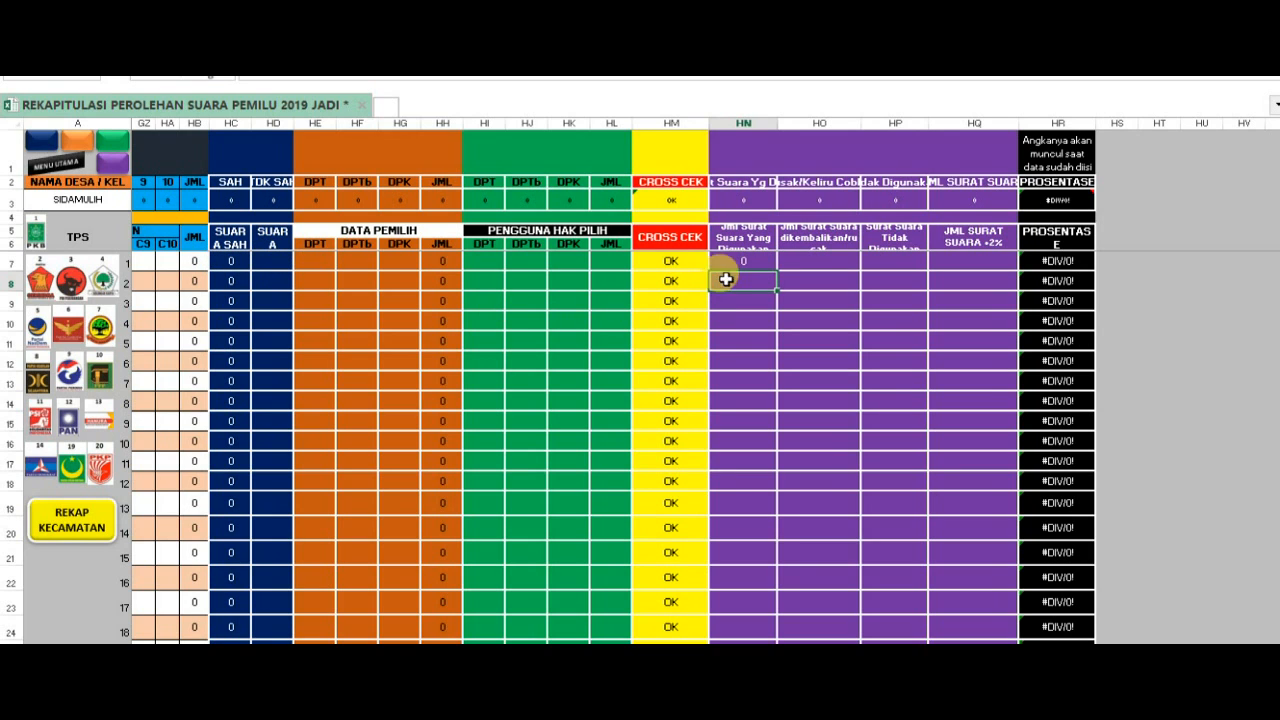
- Fill the used-ballots formula from HN7 down to HN15 for TPS 1 to 9
left_click(740, 260)
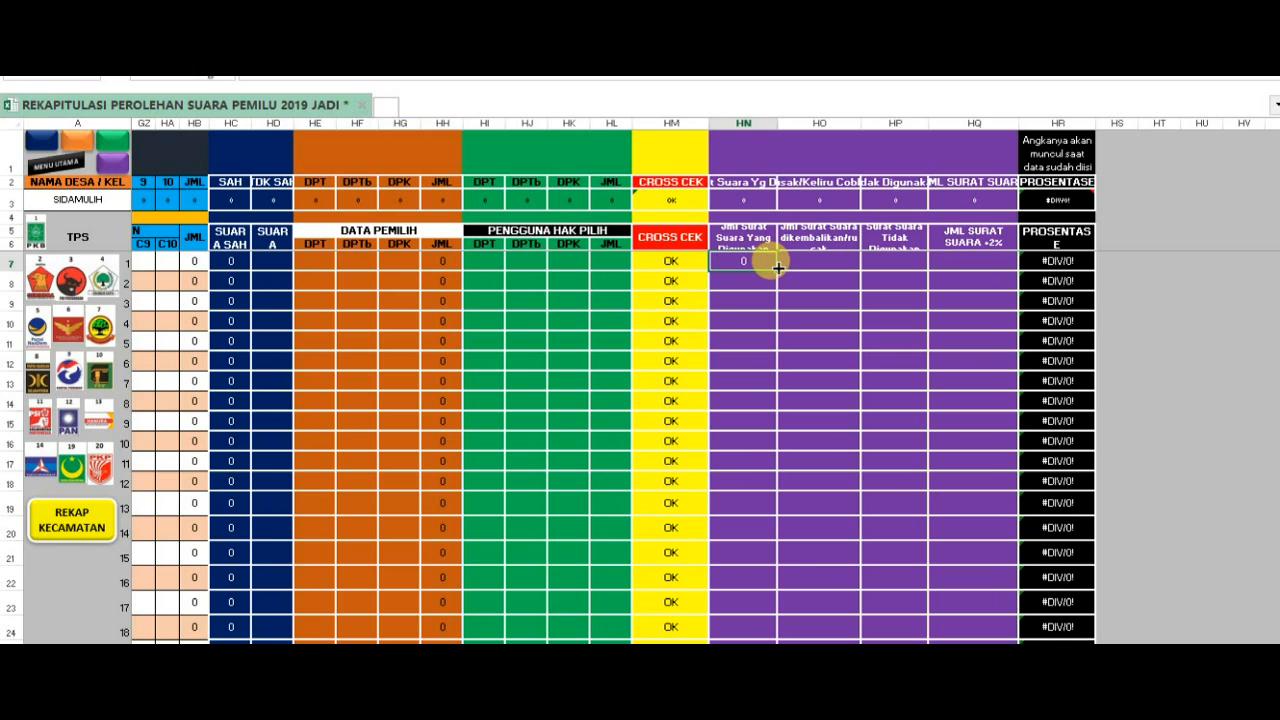
left_click_drag(778, 269, 773, 438)
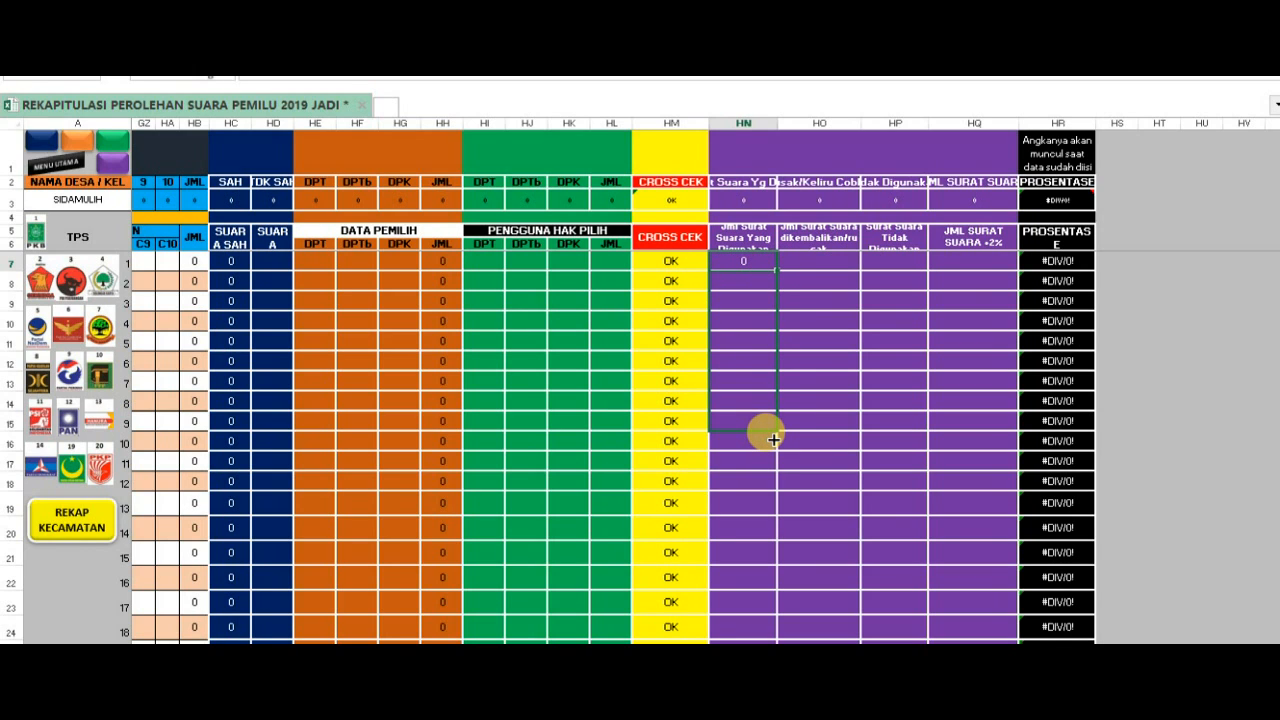
left_click_drag(773, 438, 771, 439)
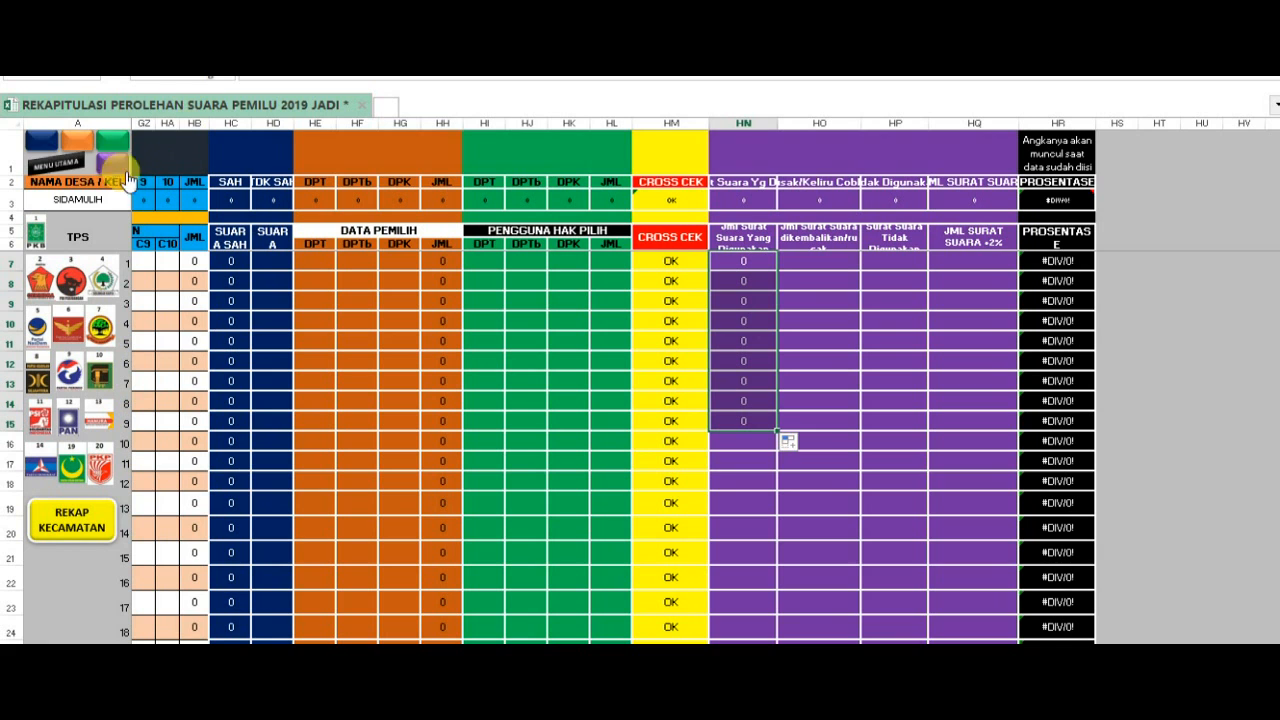
- Return to the main menu, open form 5 and go to its ballot-paper usage columns
left_click(56, 162)
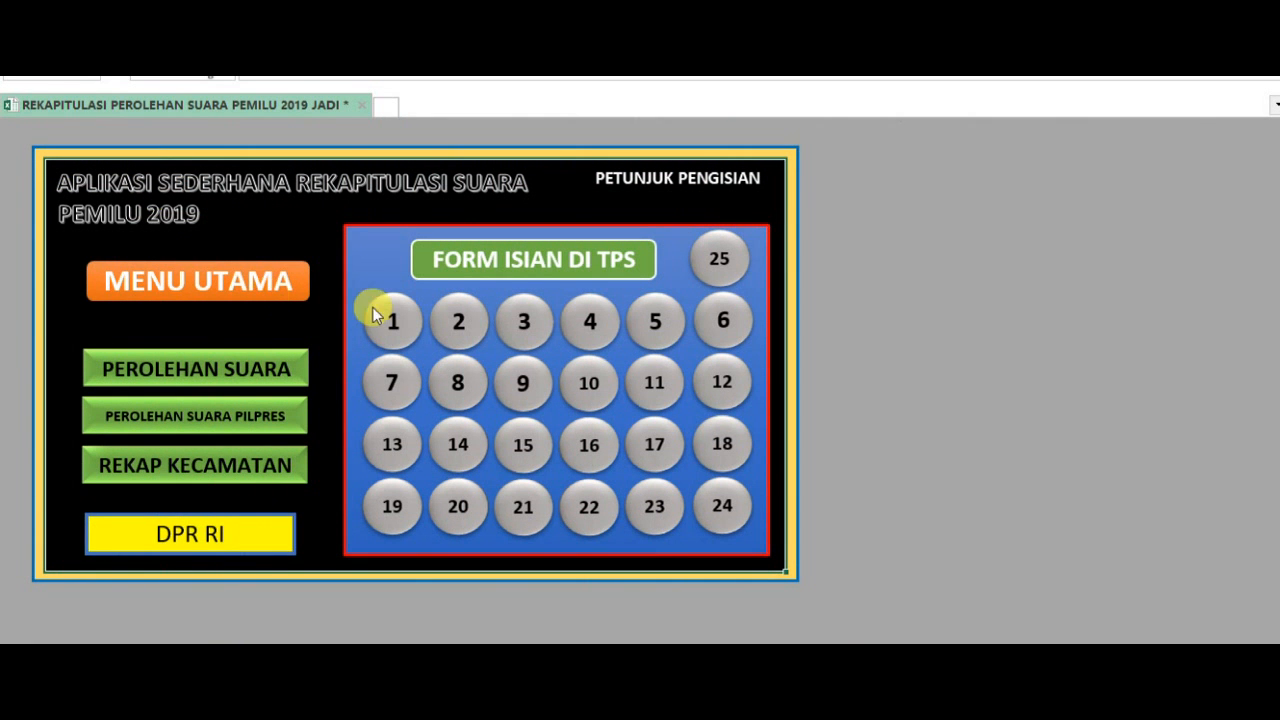
left_click(654, 322)
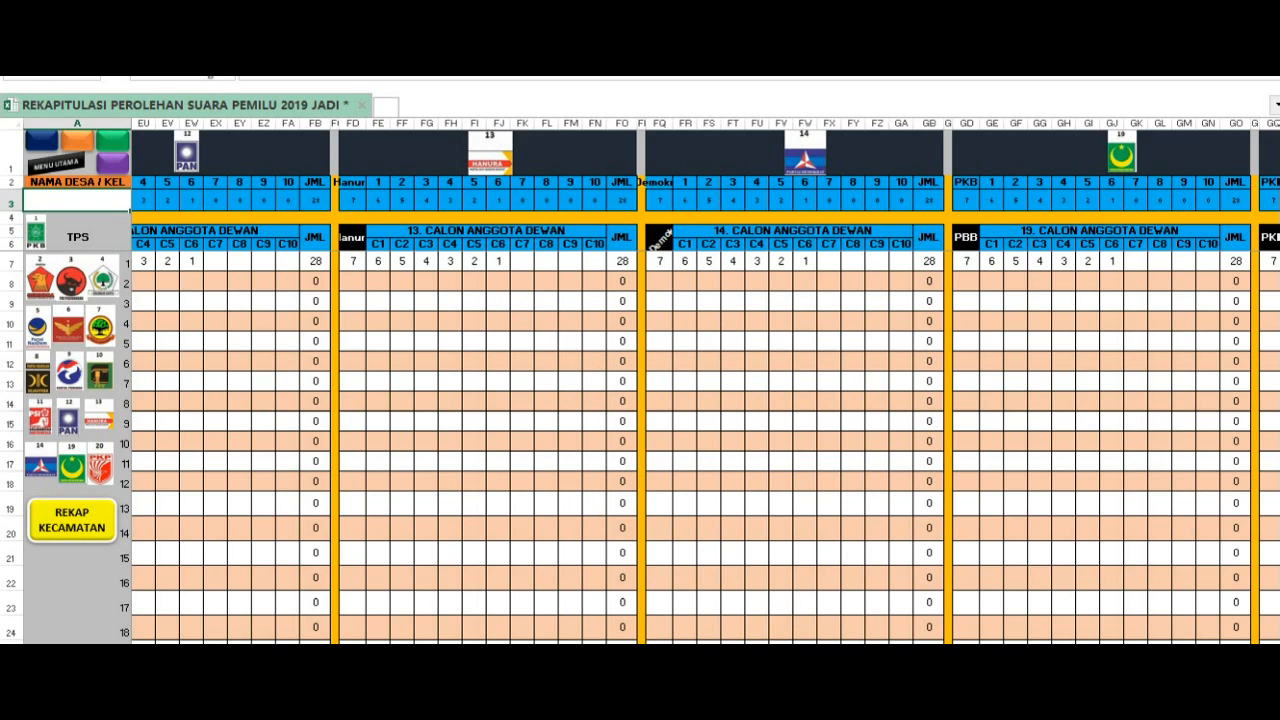
left_click(108, 165)
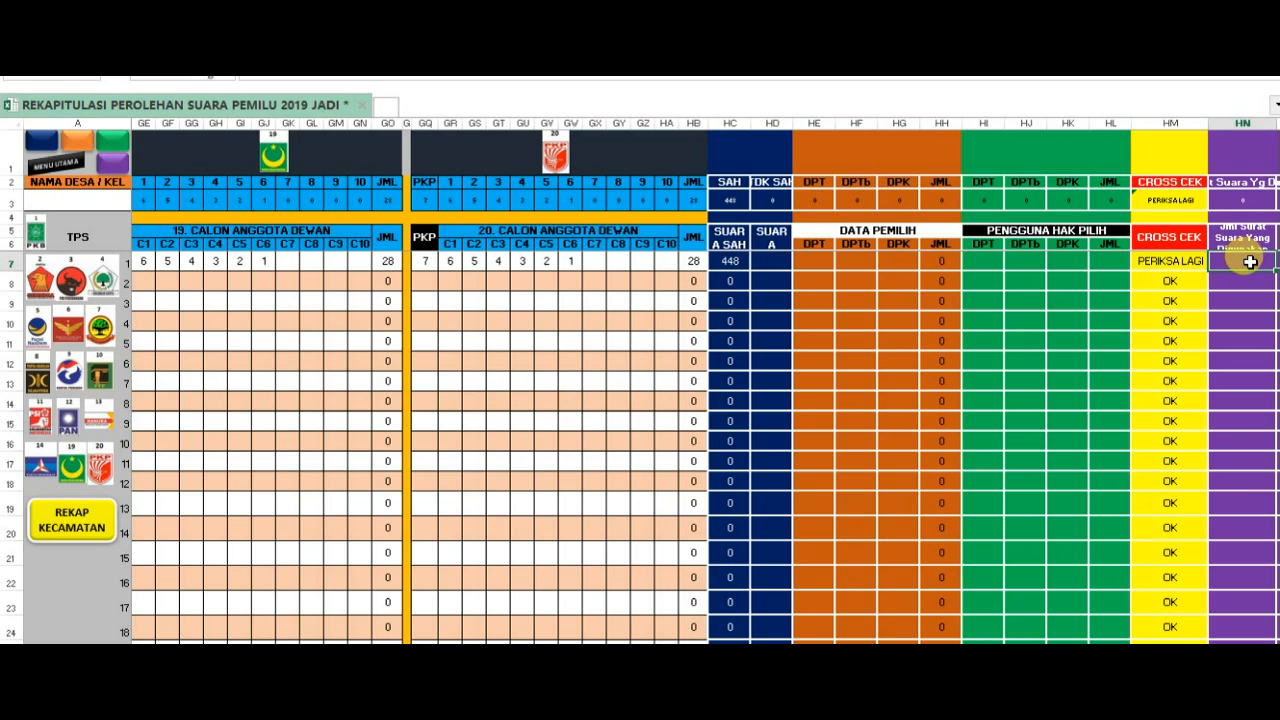
- Enter the formula =HC7+HD7 in HN7 to calculate the ballots used at TPS 1 of form 5
type("=")
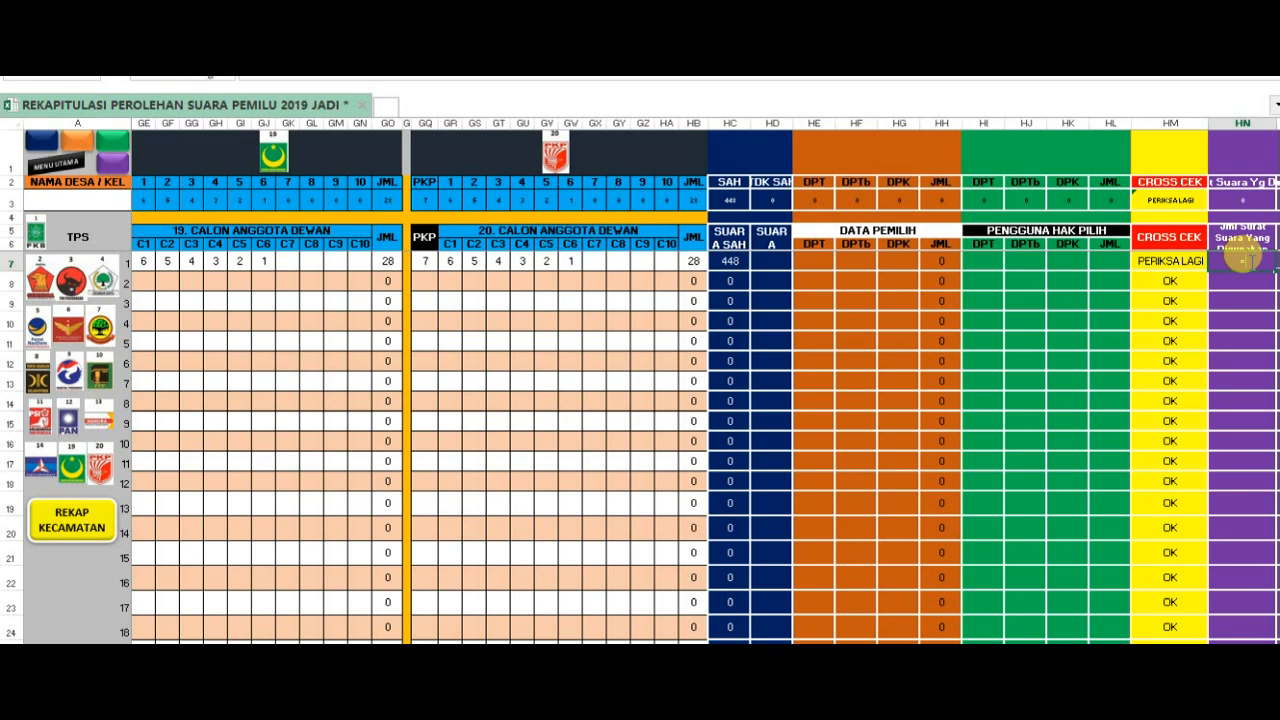
left_click(735, 262)
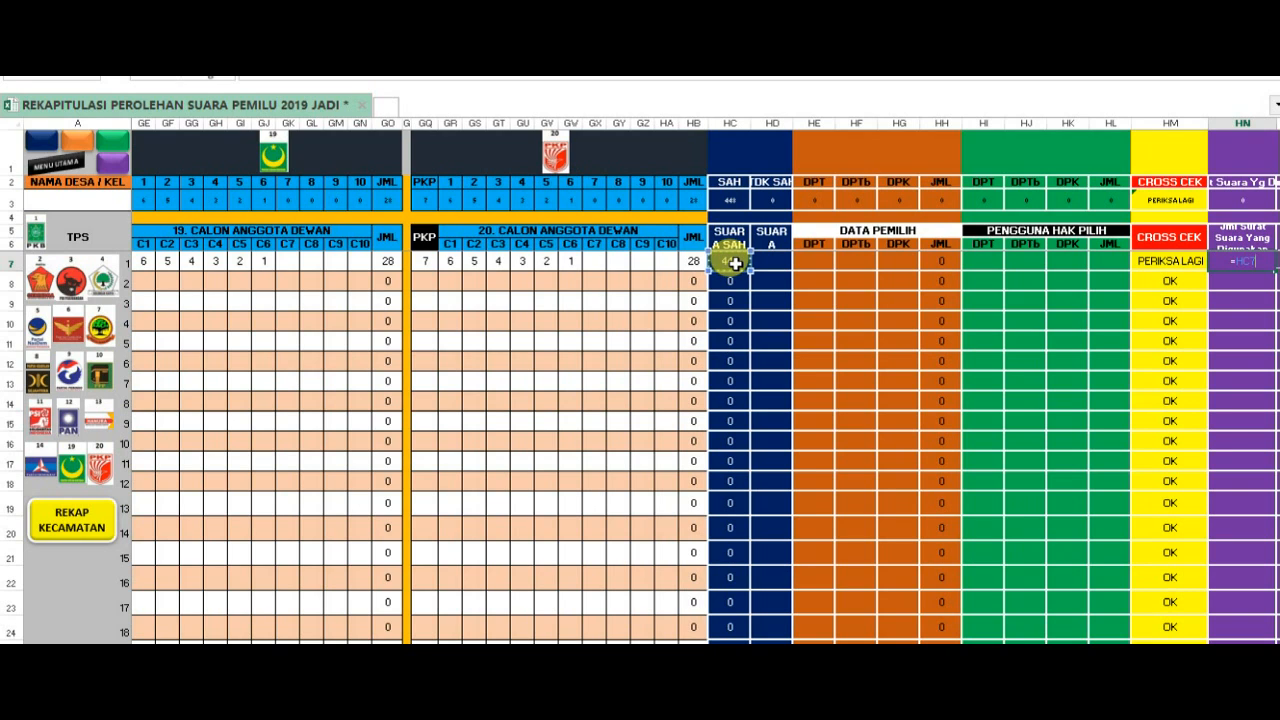
type("+")
left_click(774, 261)
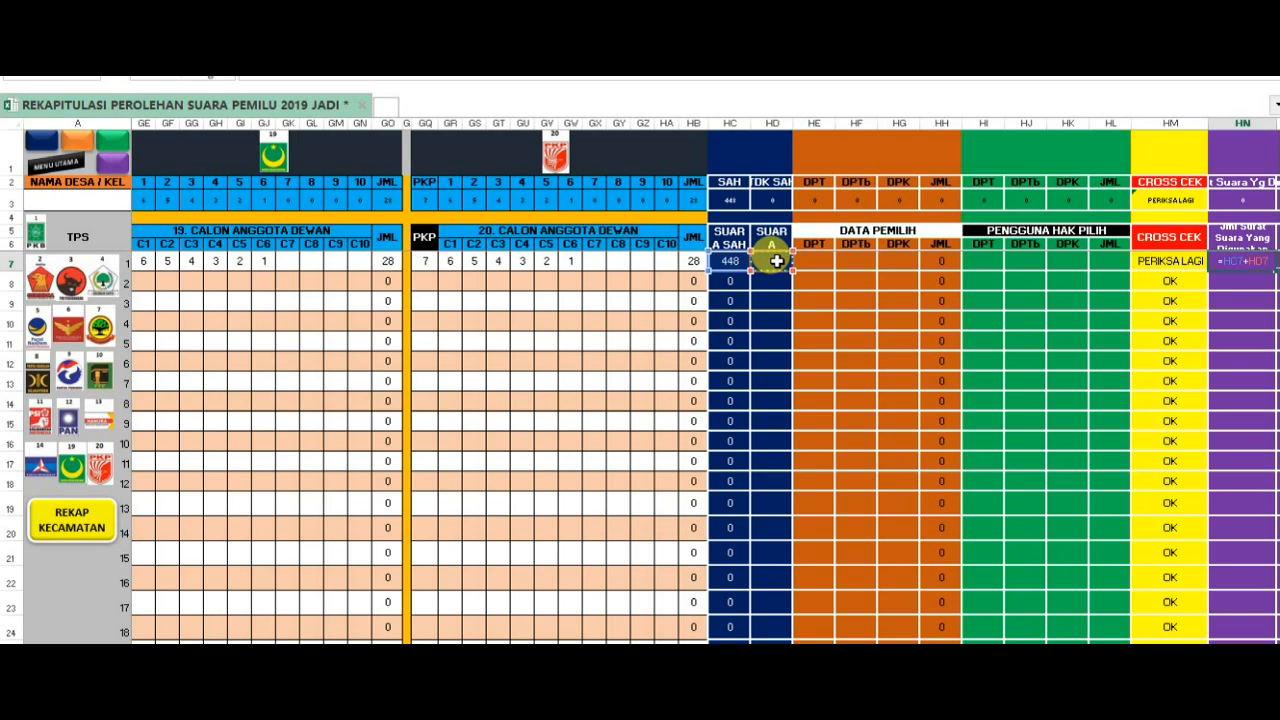
key("Return")
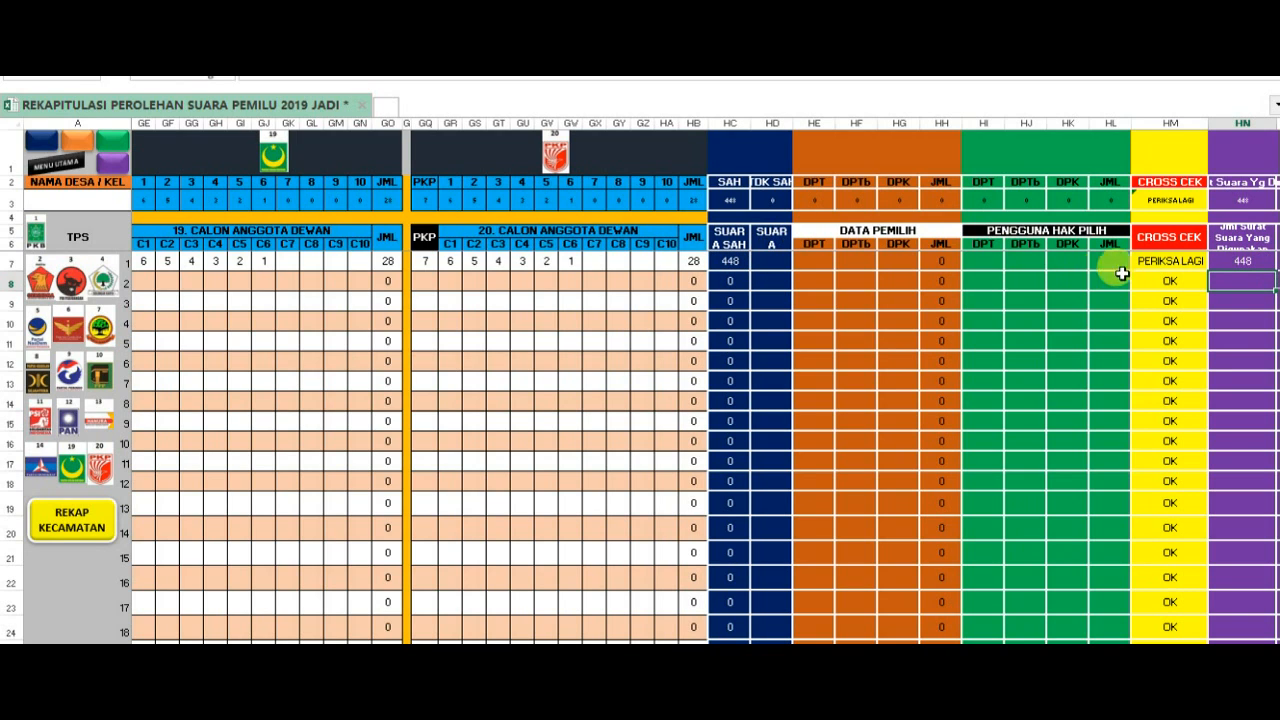
left_click(1230, 256)
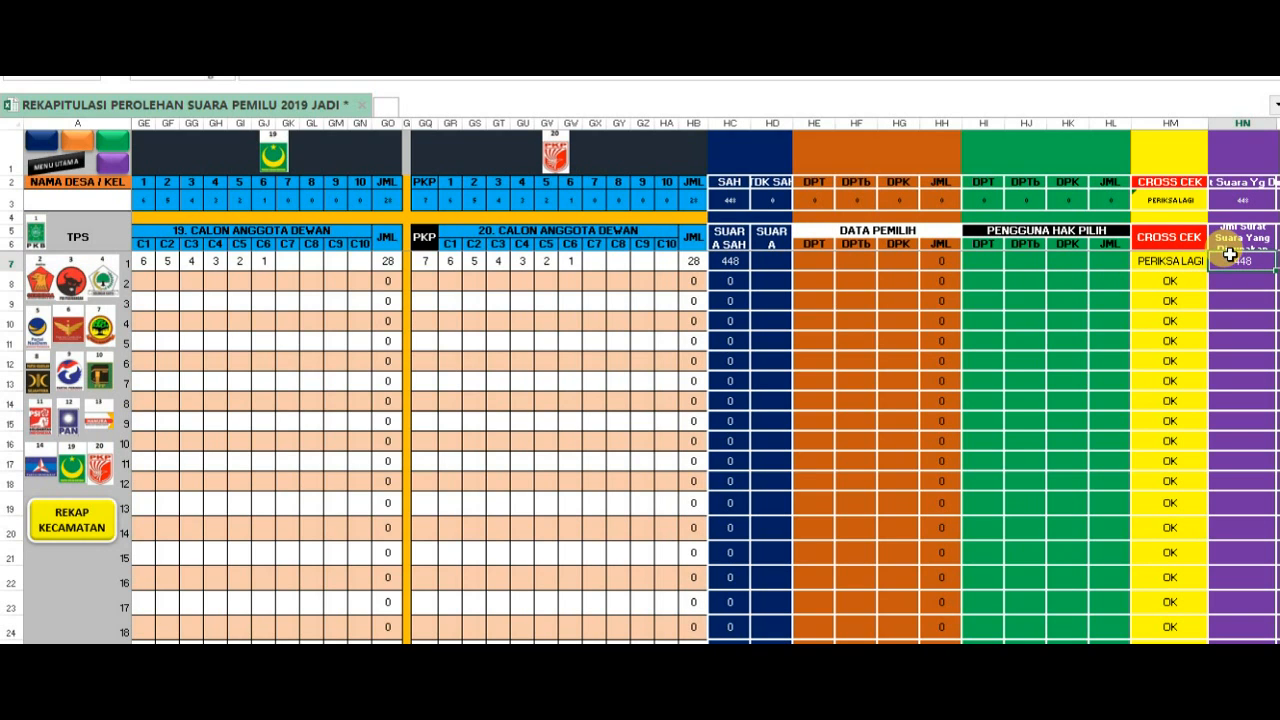
- Enter 500 as the DPT voter count for TPS 1 in HE7 under Data Pemilih
left_click(805, 261)
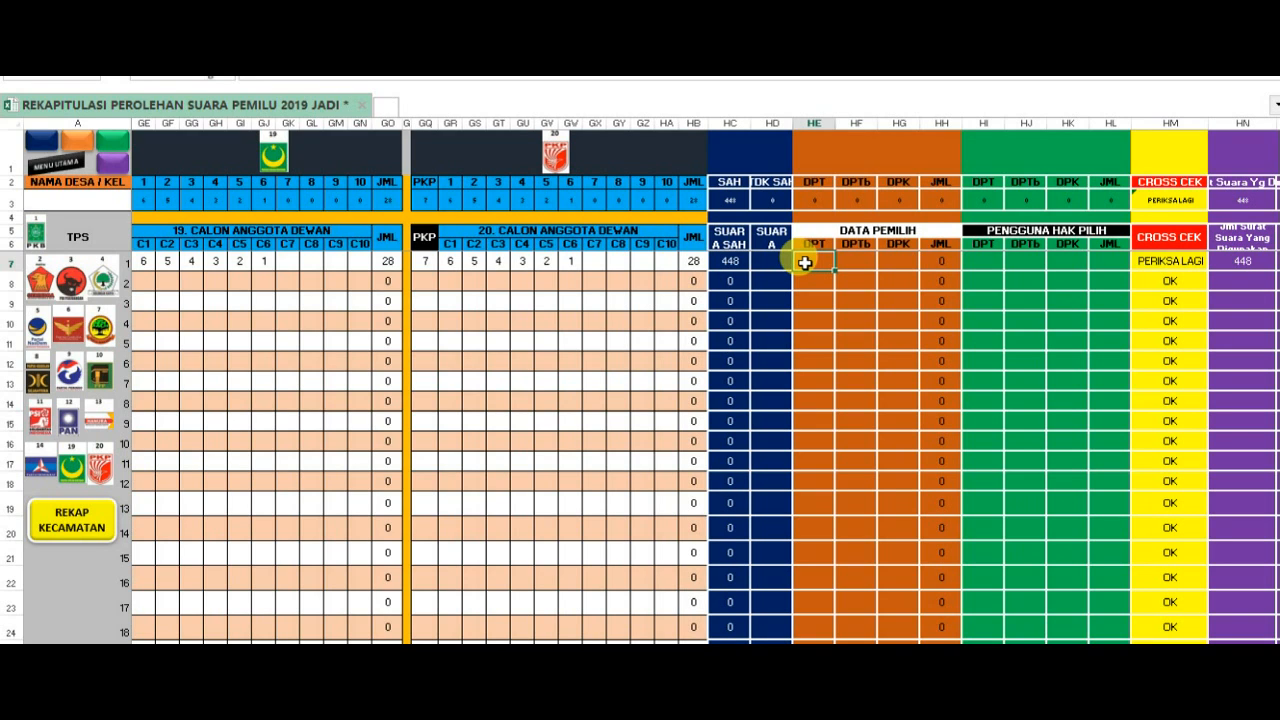
type("500")
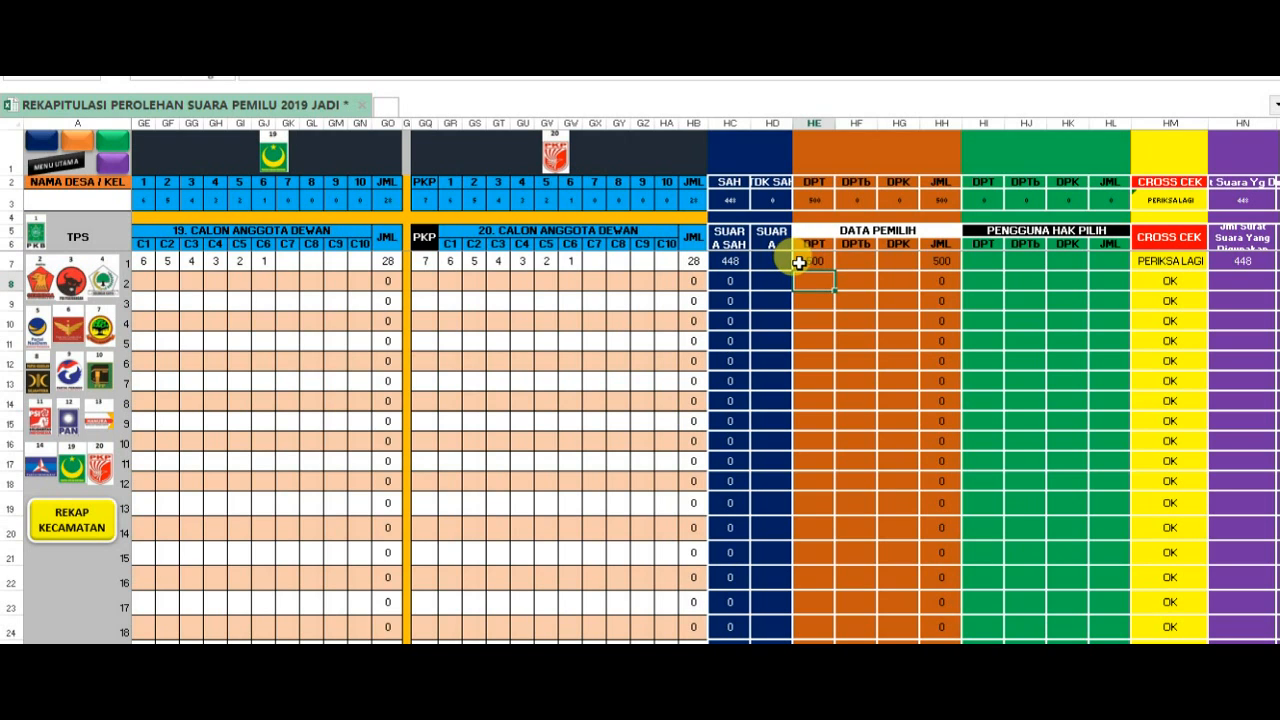
- Enter 2 invalid votes for TPS 1 in HD7
left_click(770, 261)
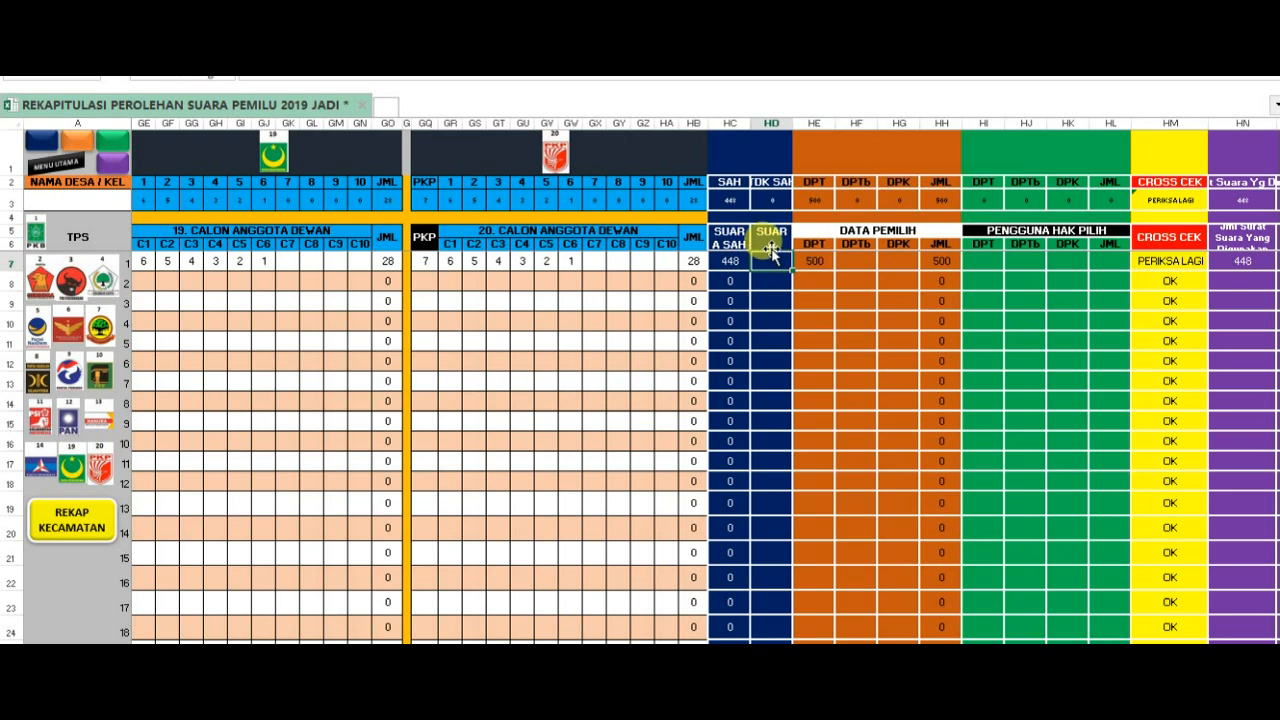
left_click(772, 237)
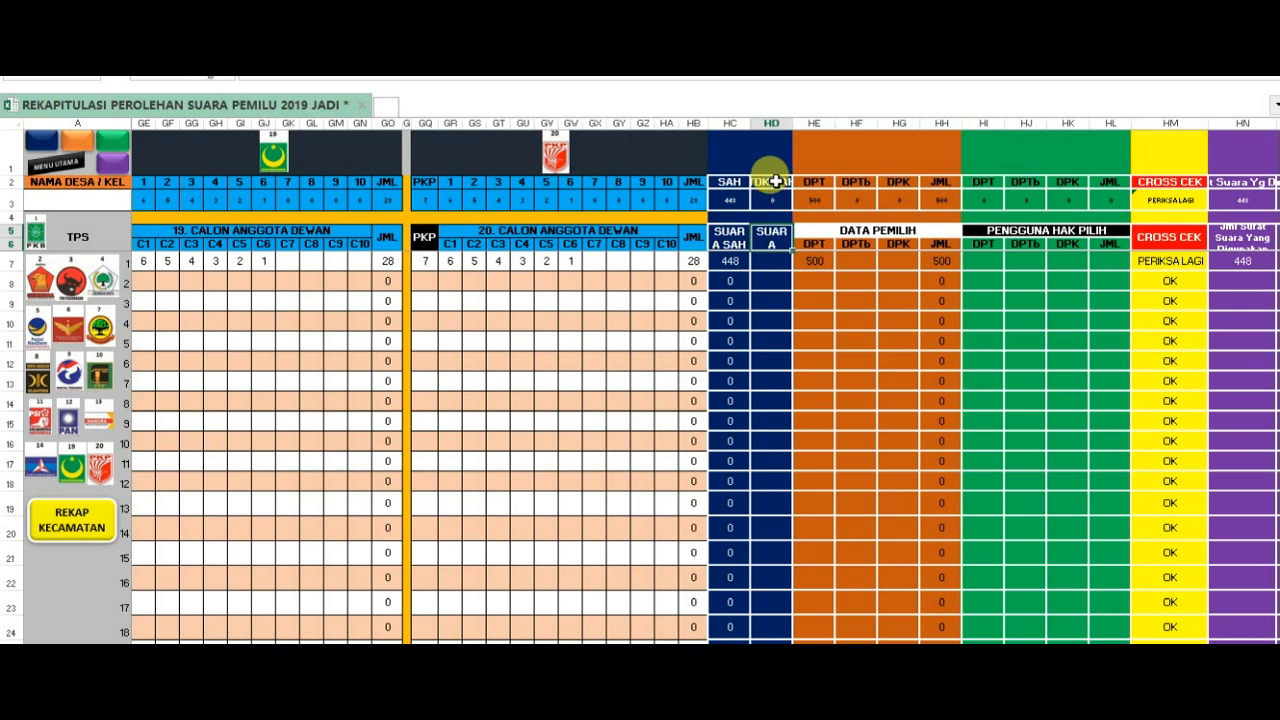
left_click(773, 261)
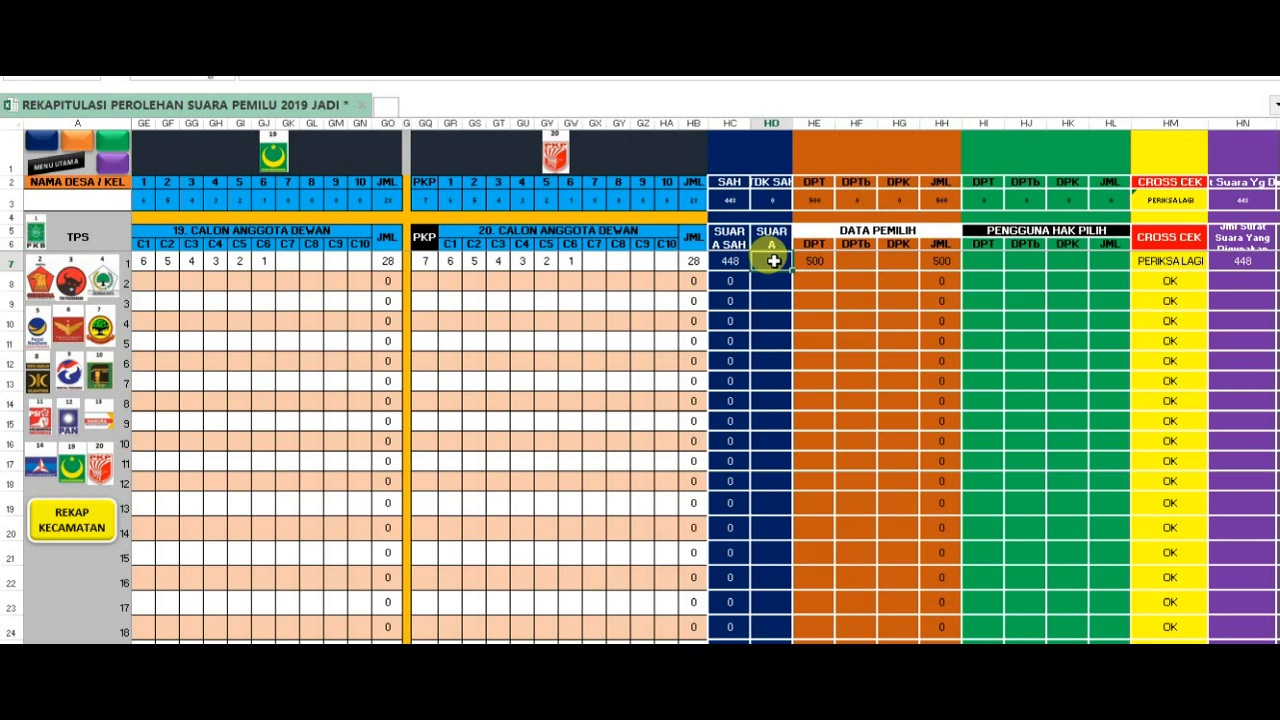
type("2")
key("Return")
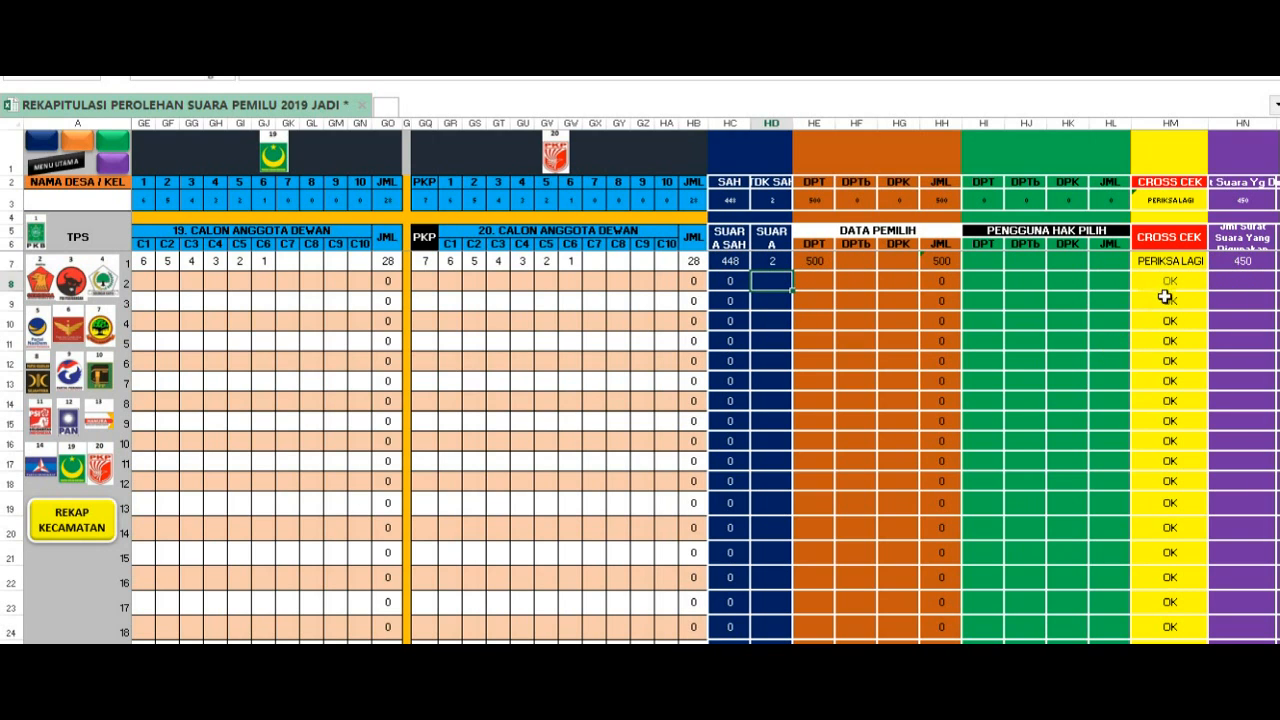
- Check the TPS 1 cross-check cell and enter 450 as DPT in HI7 under Pengguna Hak Pilih
left_click(1165, 262)
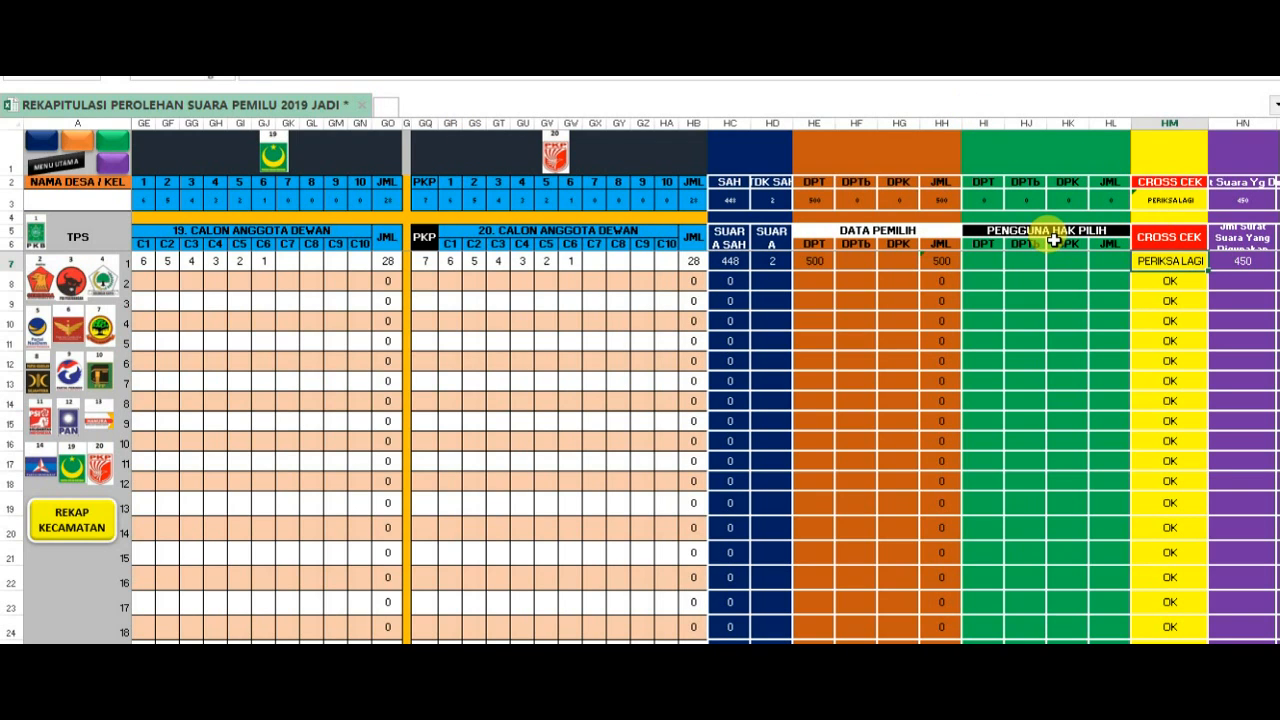
left_click(1110, 263)
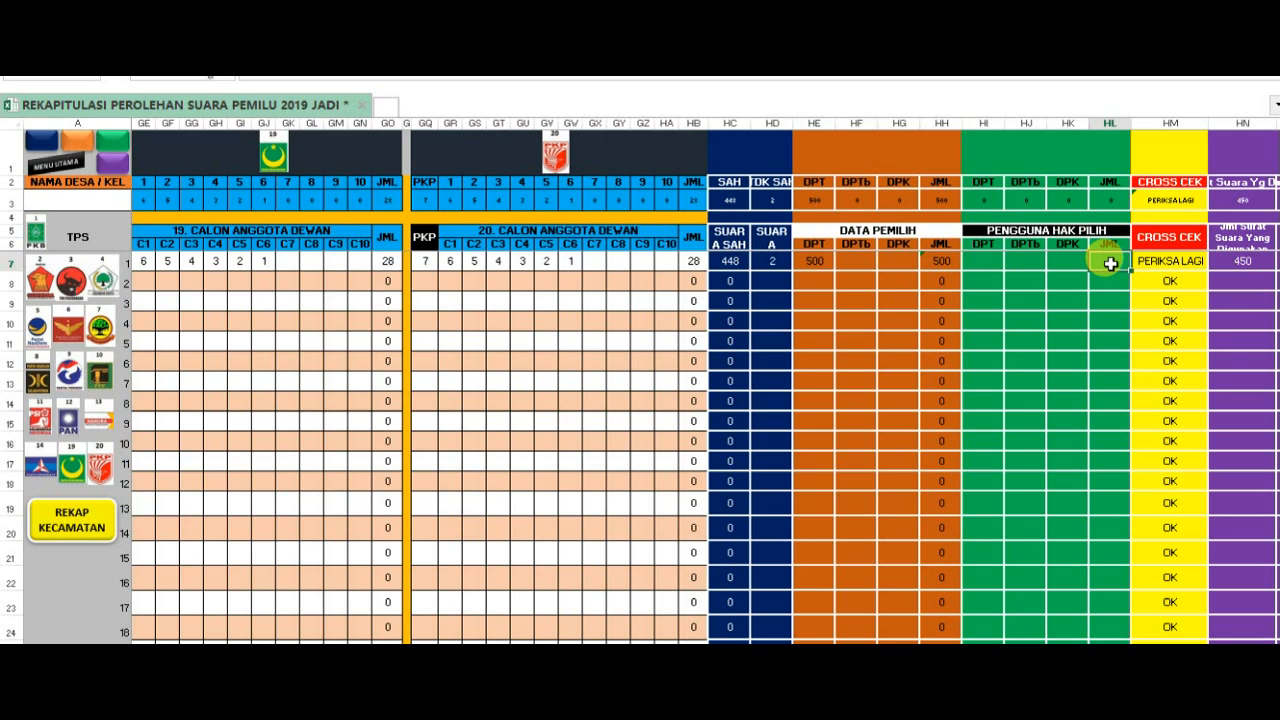
key("Left")
key("Left")
key("Left")
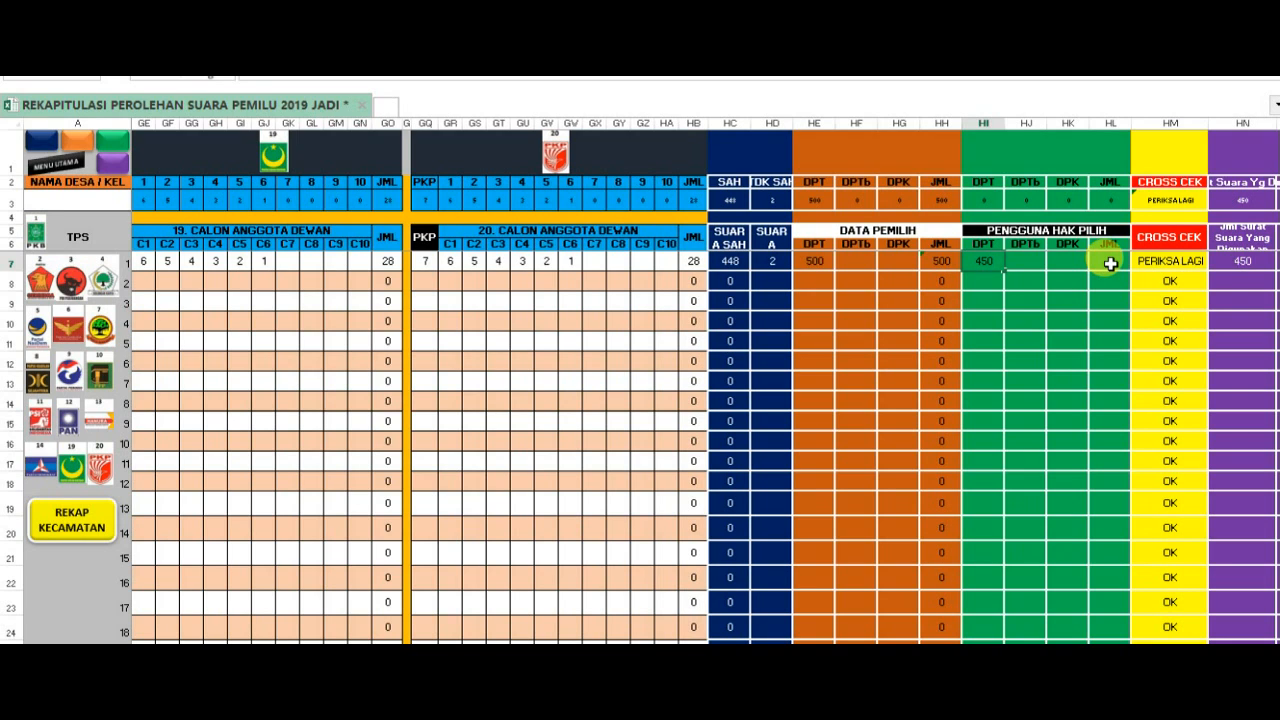
key("Return")
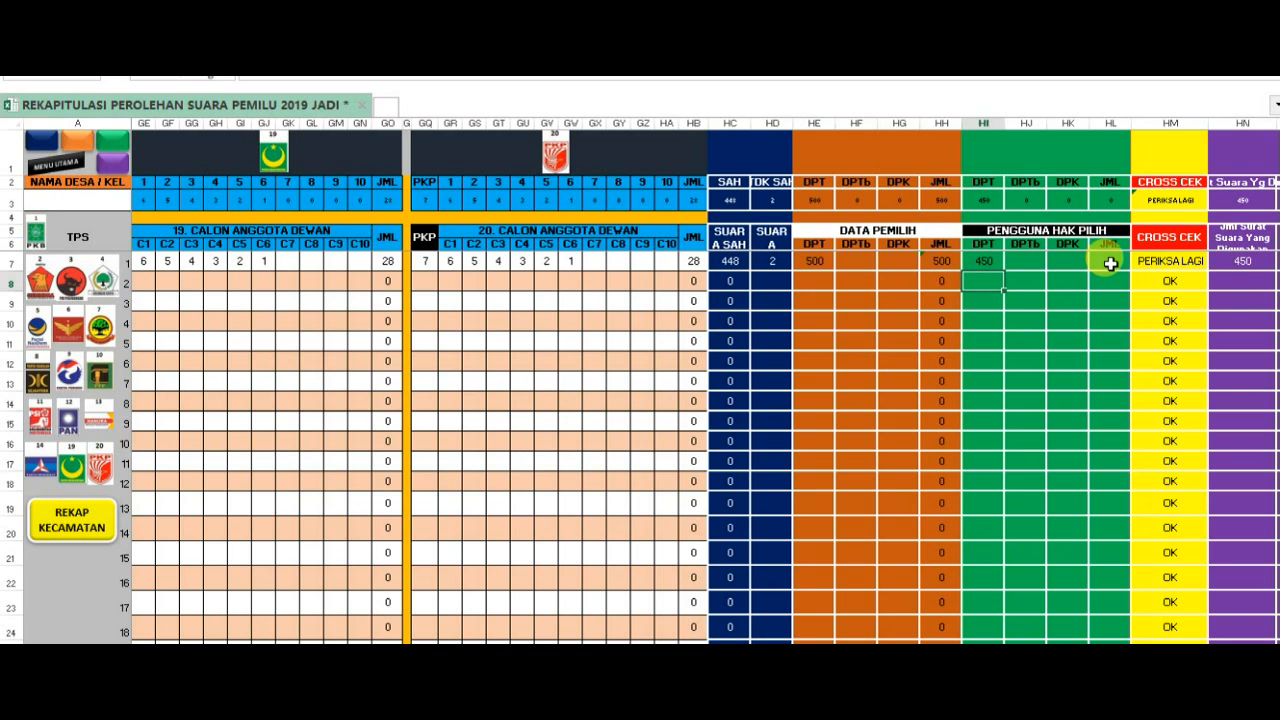
- Sum the Pengguna Hak Pilih entries of TPS 1, HI7 to HK7, into the JML cell HL7
left_click(1110, 261)
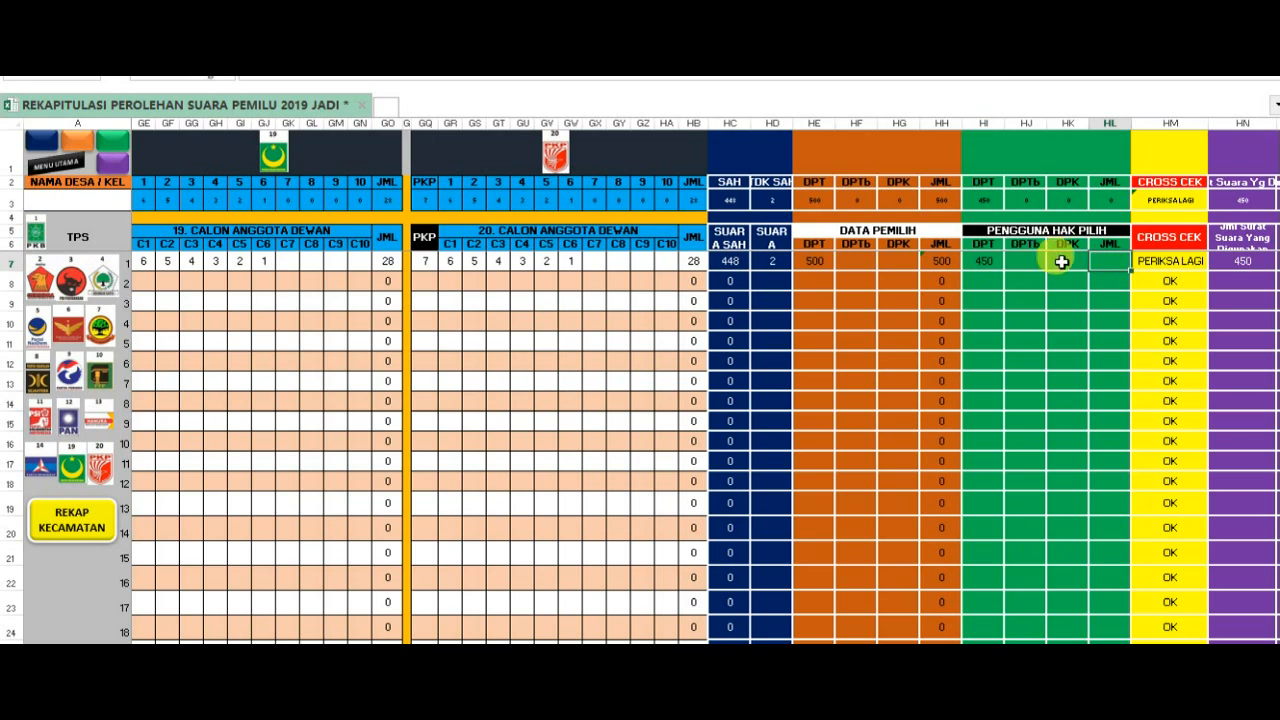
left_click_drag(980, 261, 1100, 259)
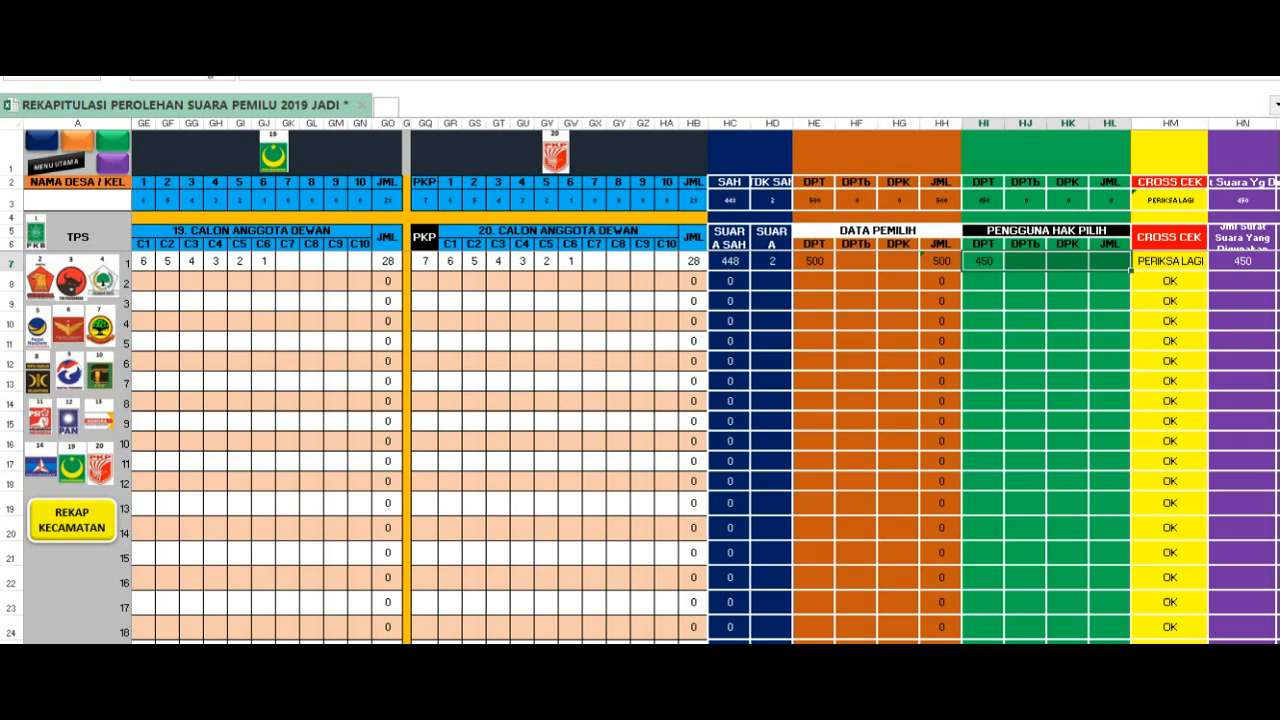
left_click(70, 33)
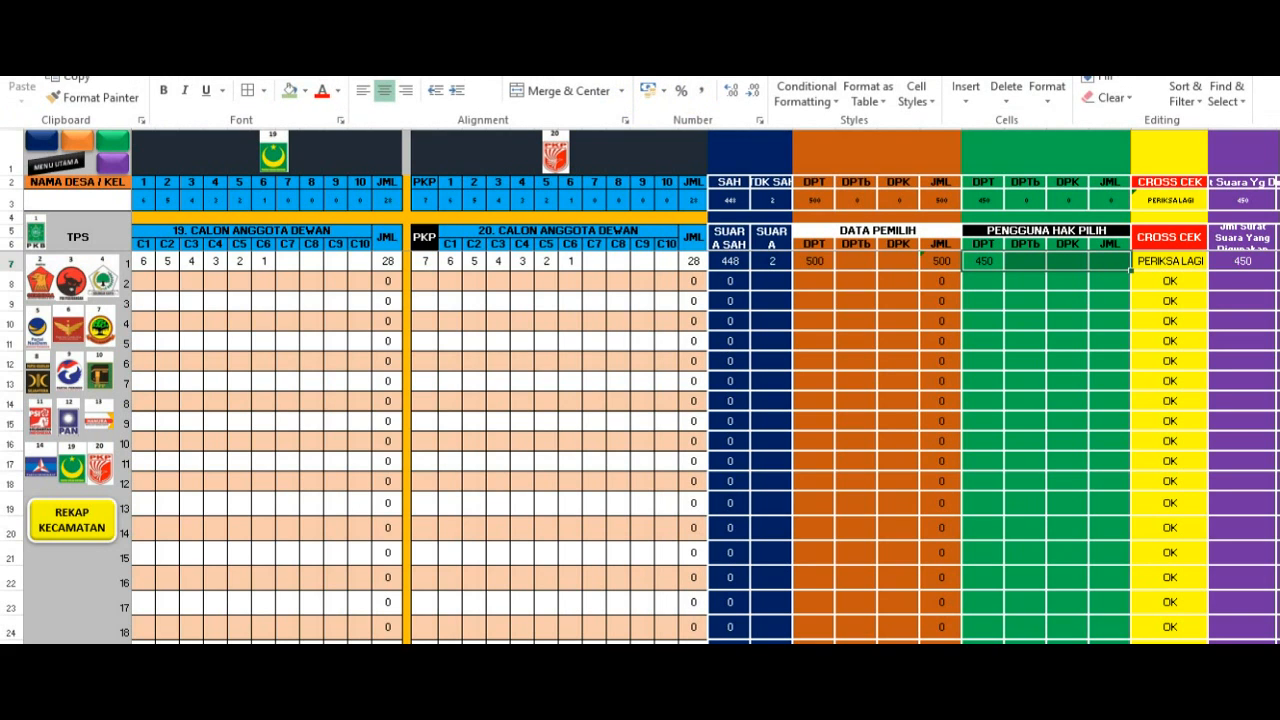
key("ctrl+v")
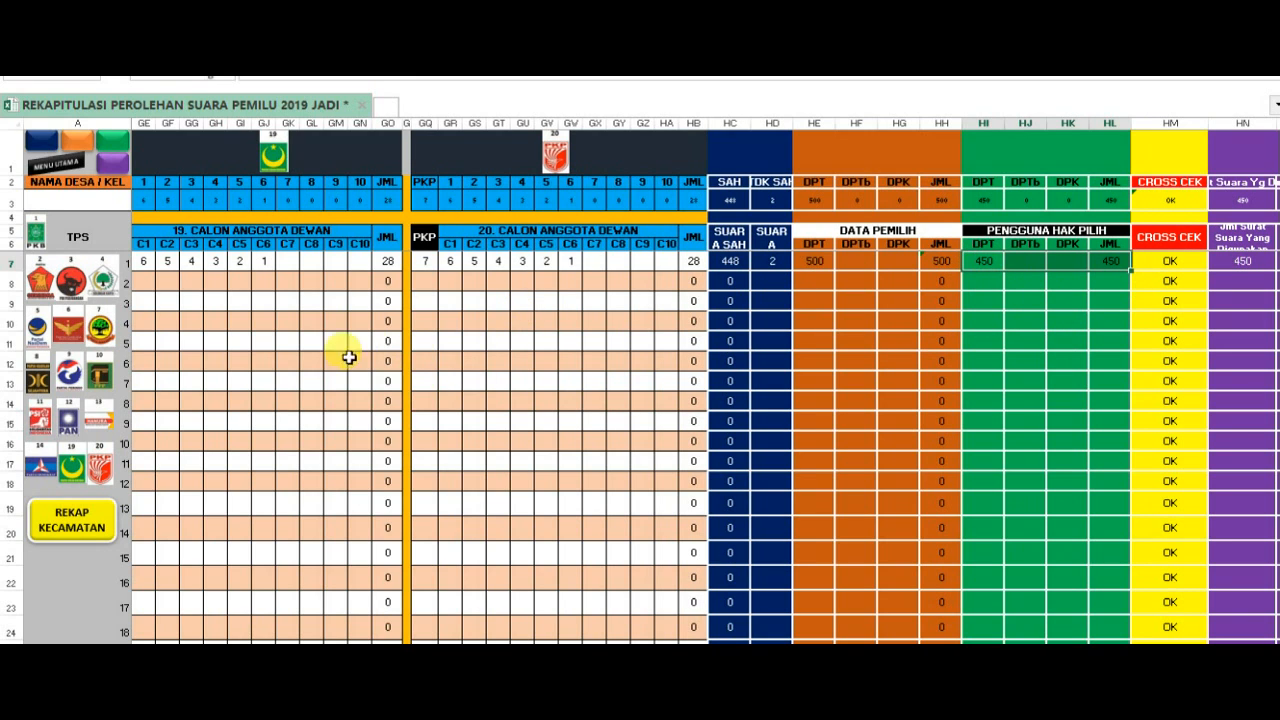
- Open the Rekap Kecamatan ballot-usage columns and check row 11's DPT, voter total and cross-check cells
left_click(104, 536)
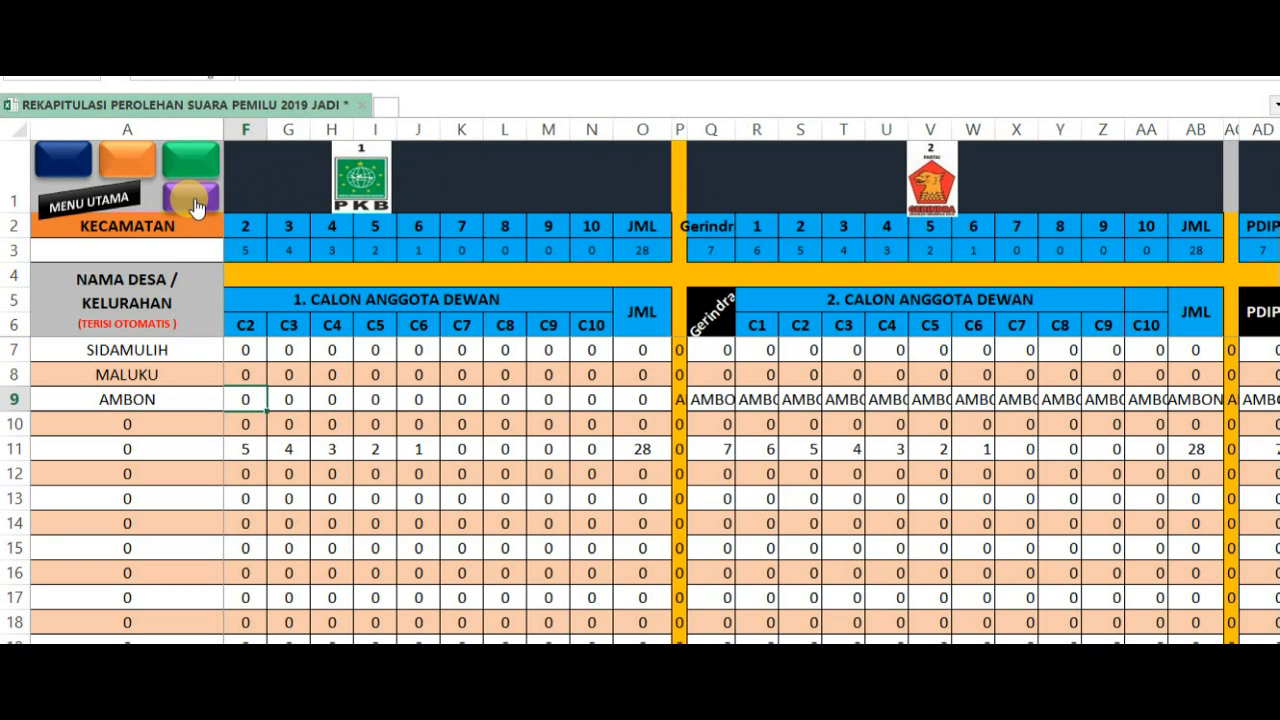
left_click(197, 206)
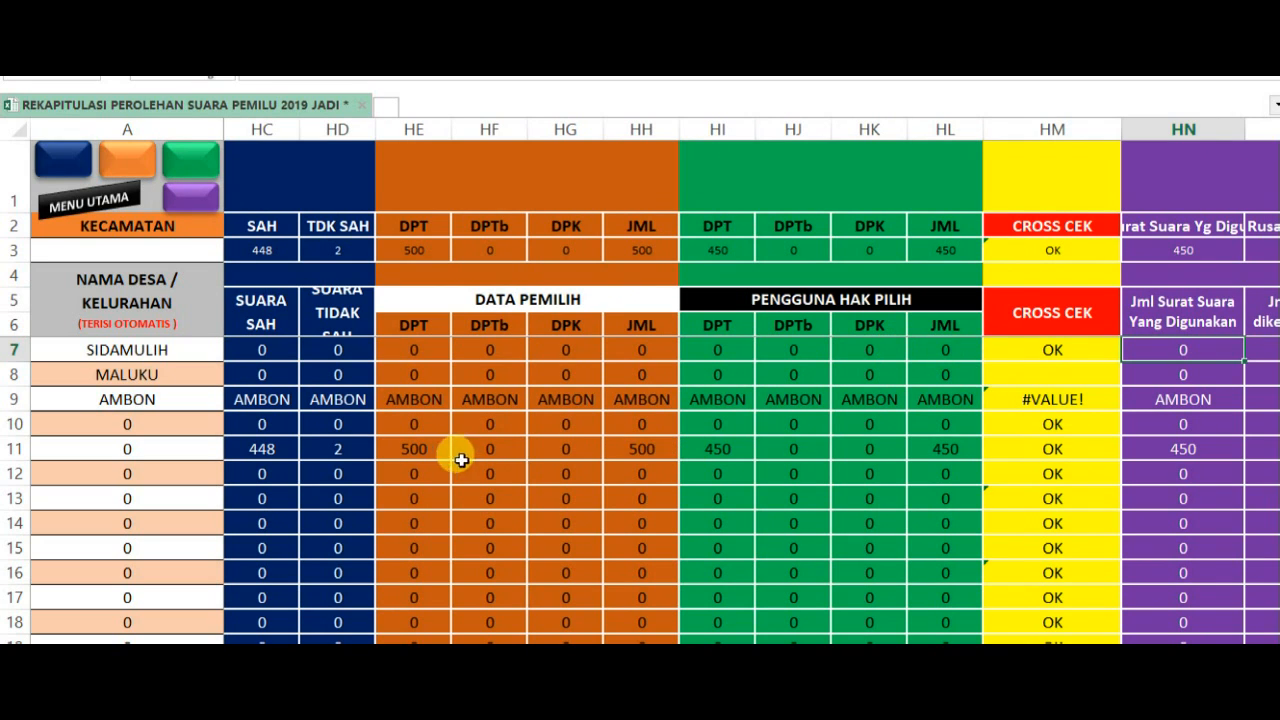
left_click(422, 455)
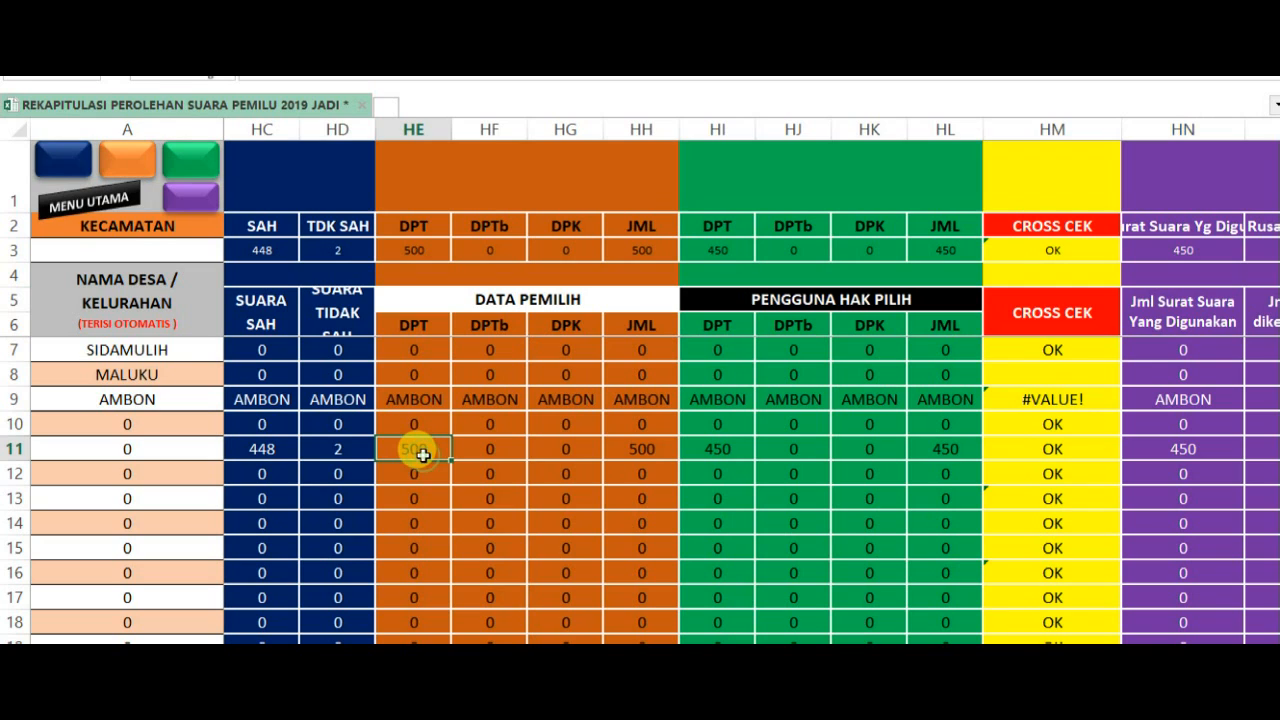
left_click(652, 451)
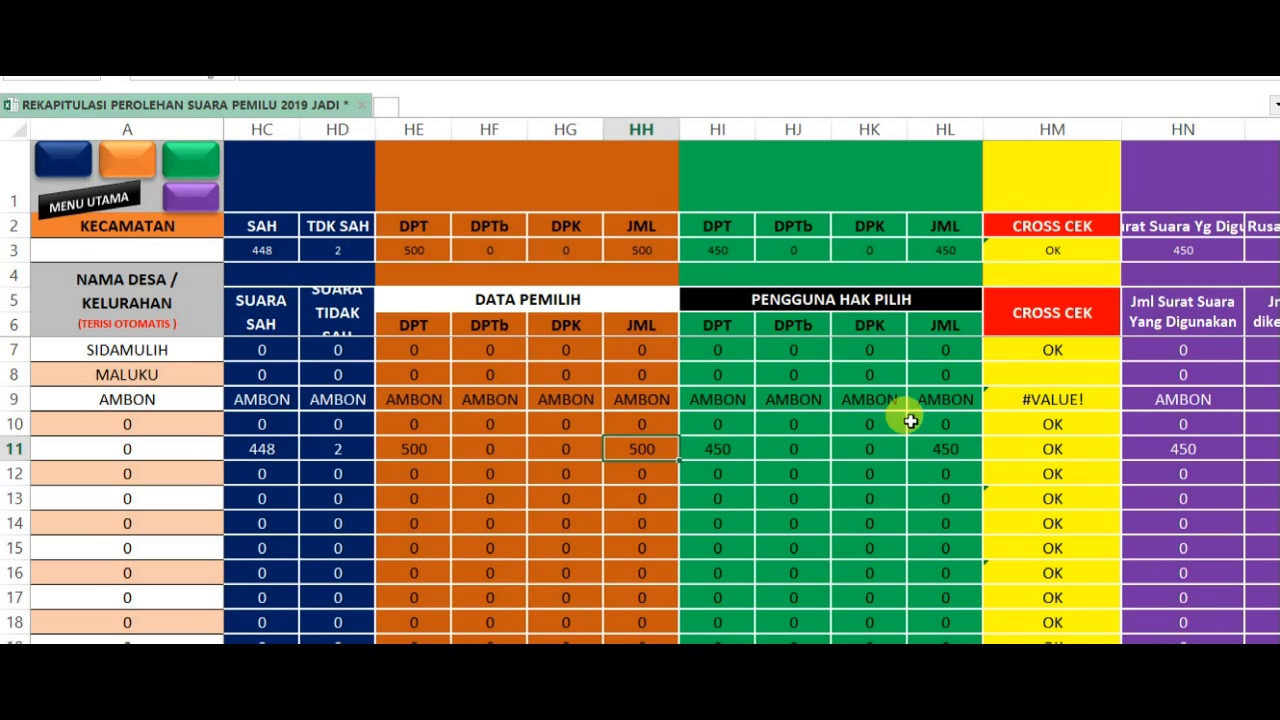
left_click(1045, 450)
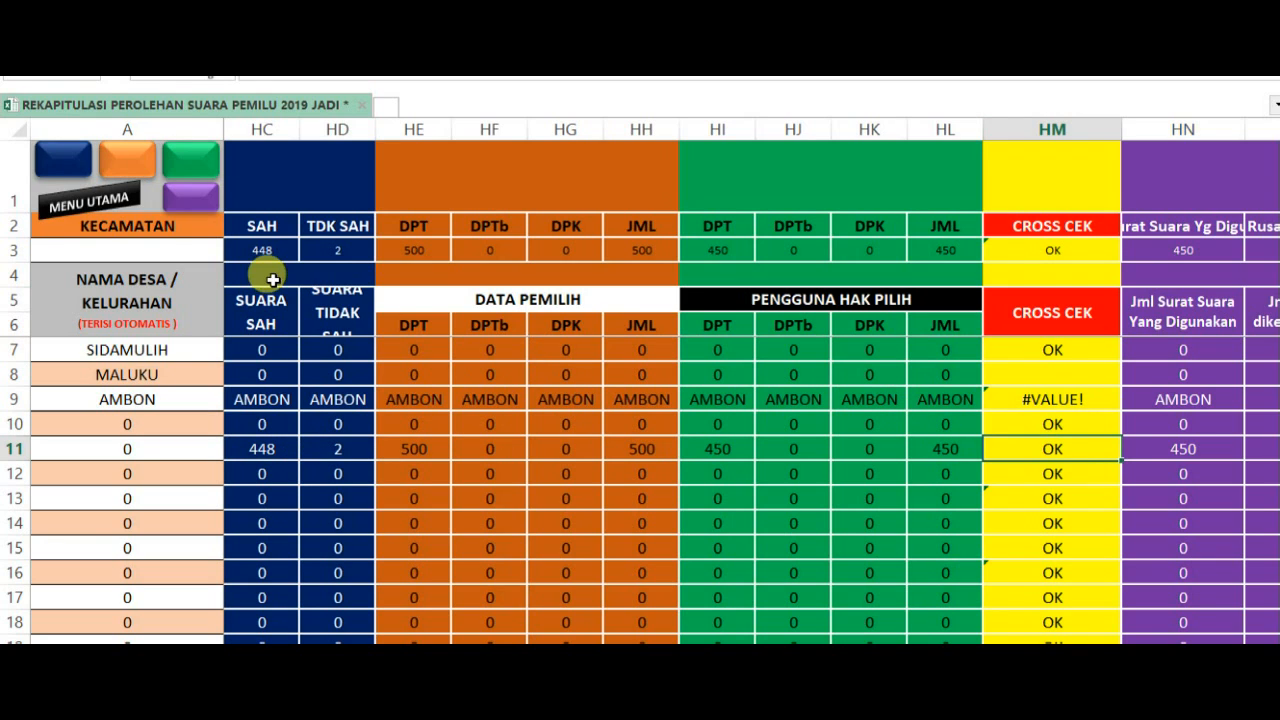
- Return to the main menu and open the Perolehan Suara summary to review the party votes and ballot figures
left_click(110, 210)
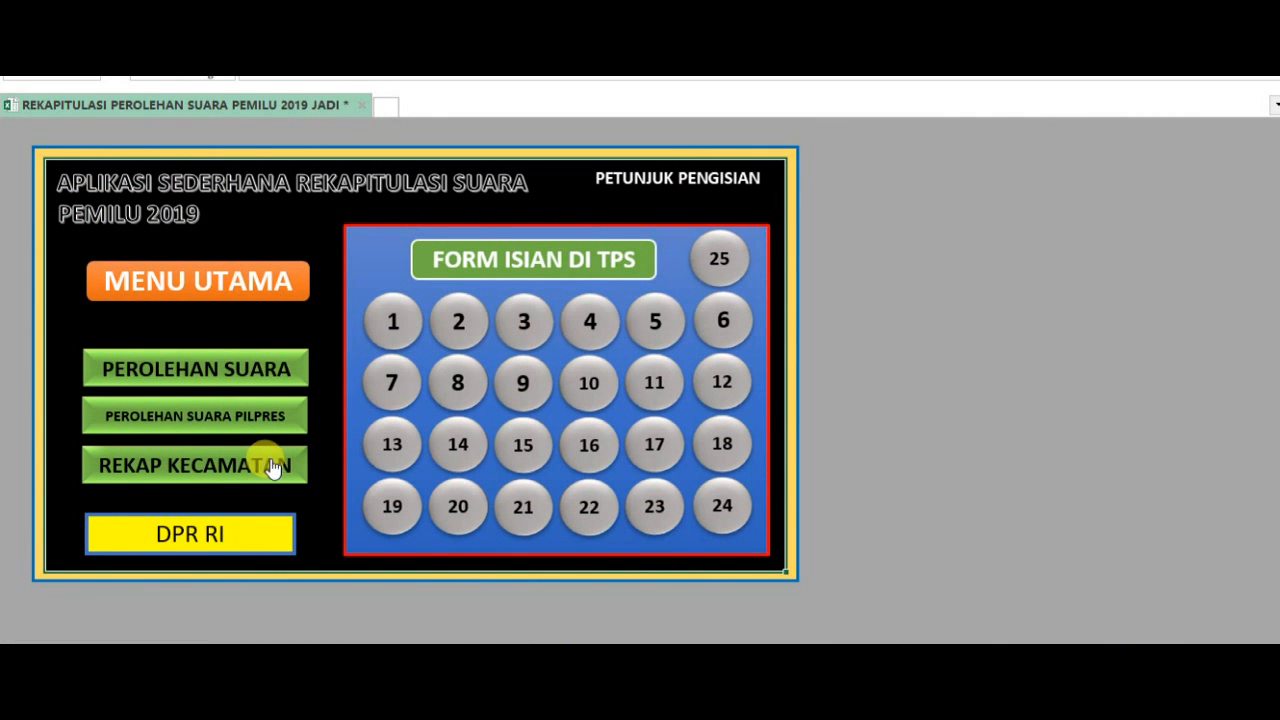
left_click(218, 368)
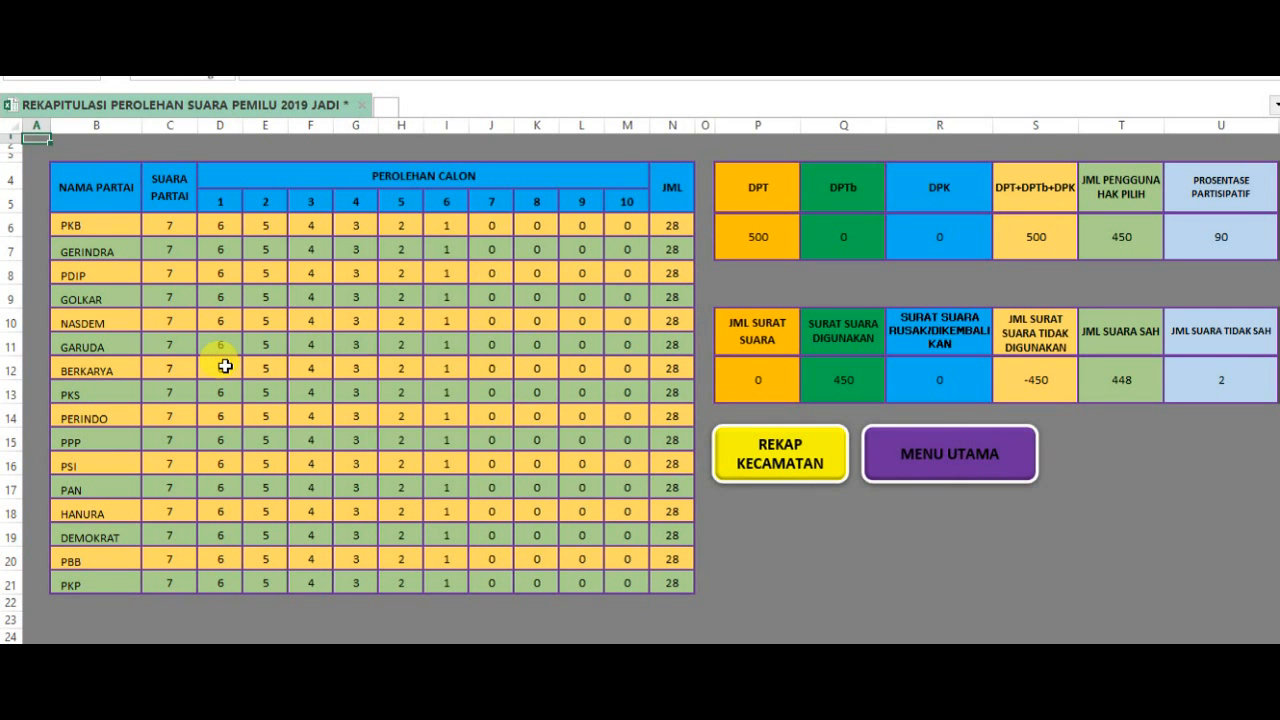